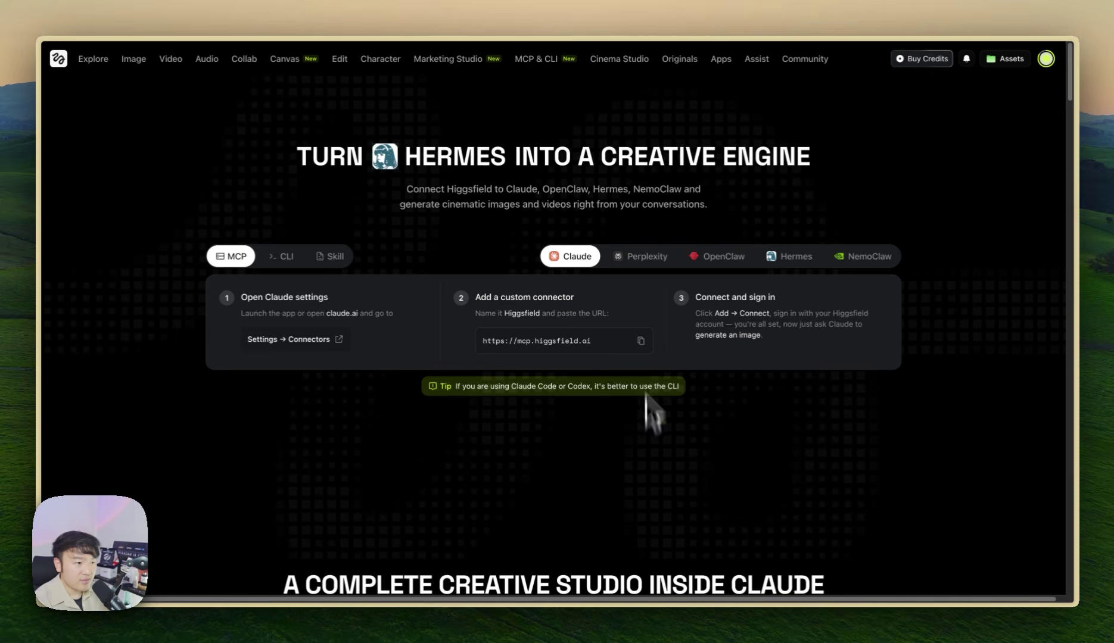
# Review the MCP, CLI and Skill setup instructions for connecting Higgsfield, ending on the MCP ones.
pyautogui.click(283, 257)
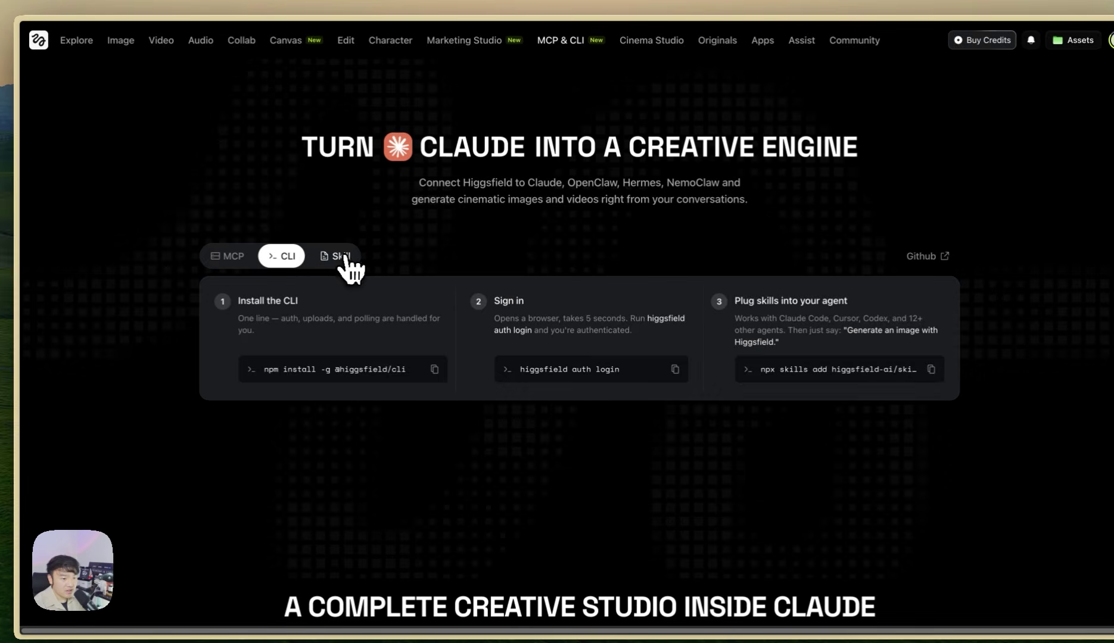
pyautogui.click(345, 257)
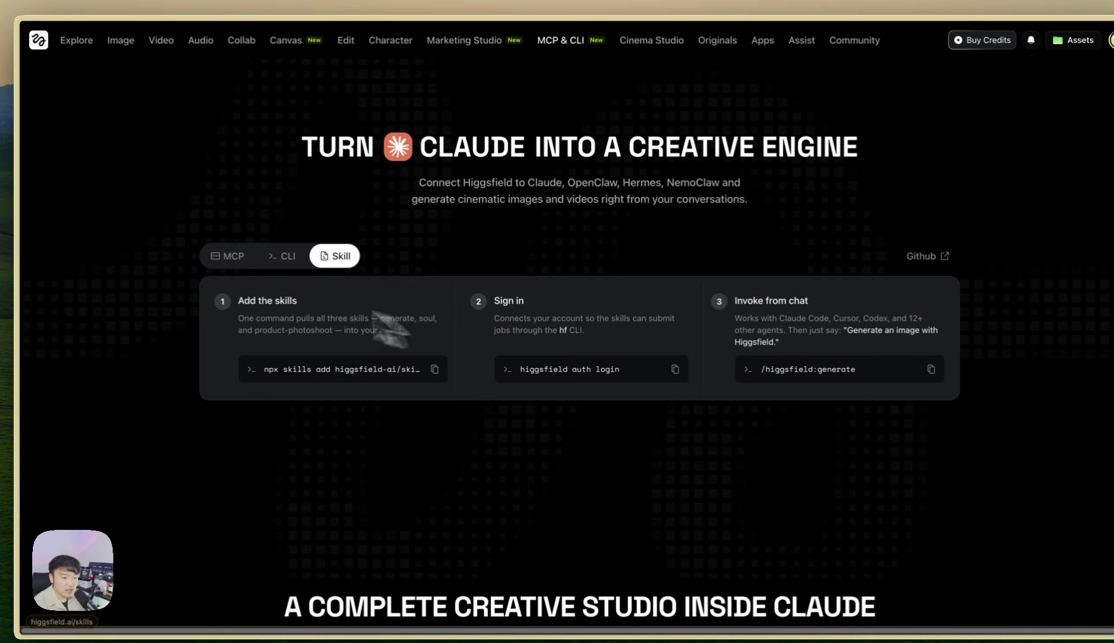
pyautogui.click(232, 257)
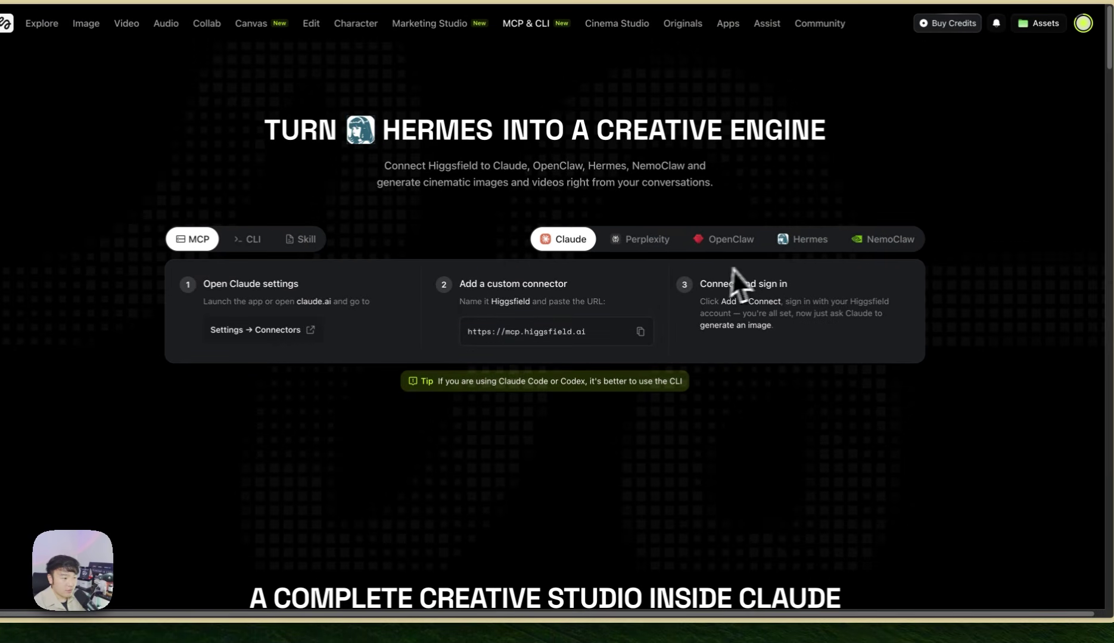
pyautogui.click(250, 240)
pyautogui.click(305, 240)
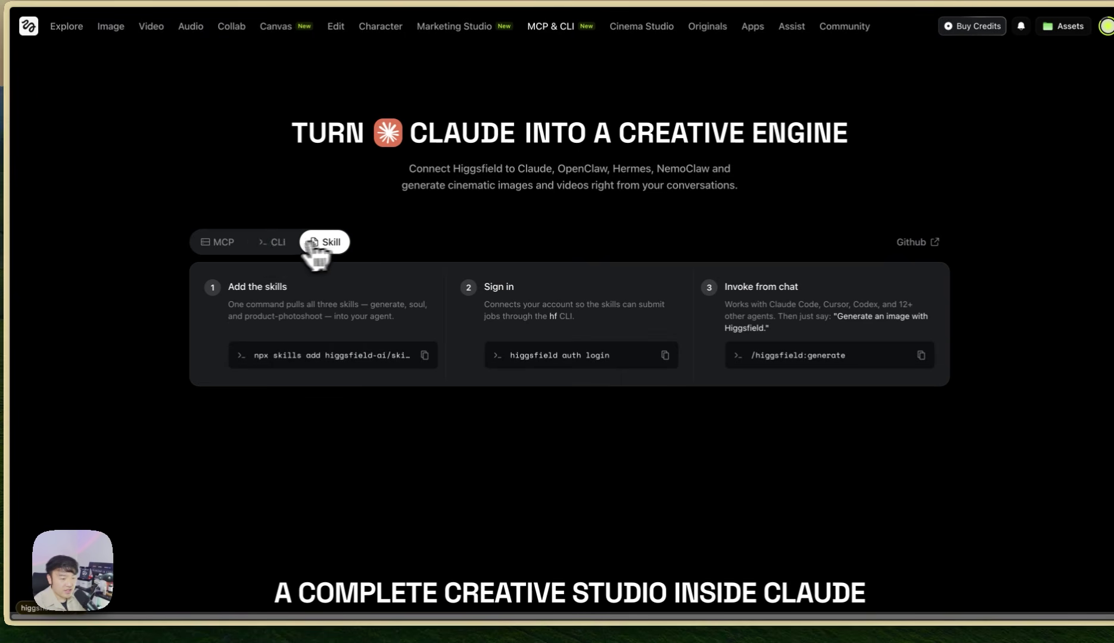
pyautogui.click(225, 243)
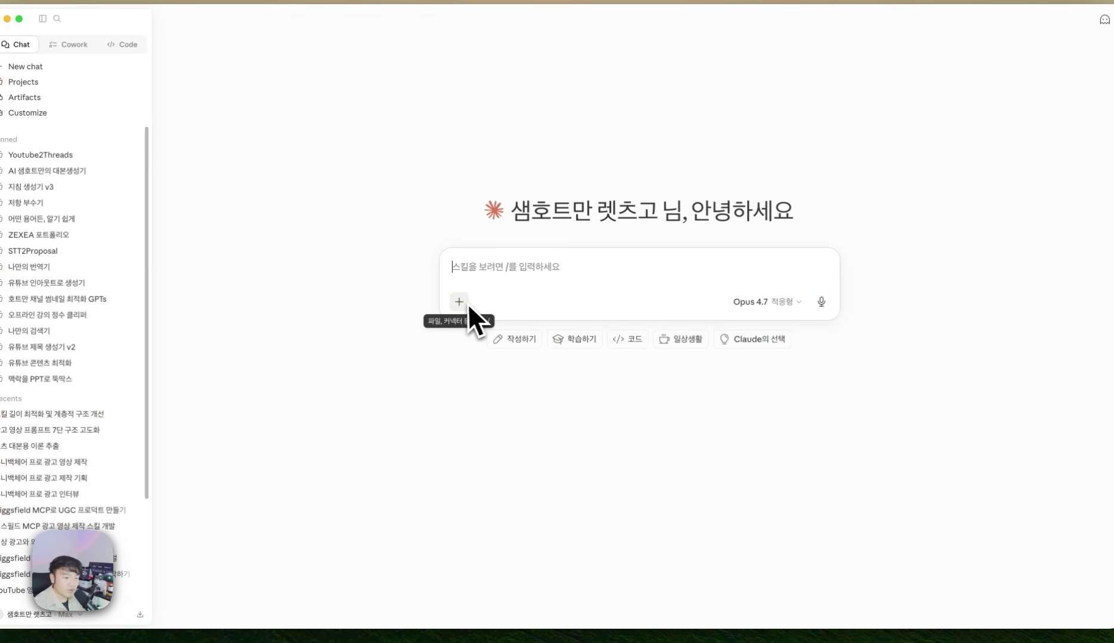
# Switch to Claude, view the connector directory from the new chat's add-connector option, and close it.
pyautogui.click(460, 301)
pyautogui.moveTo(530, 414)
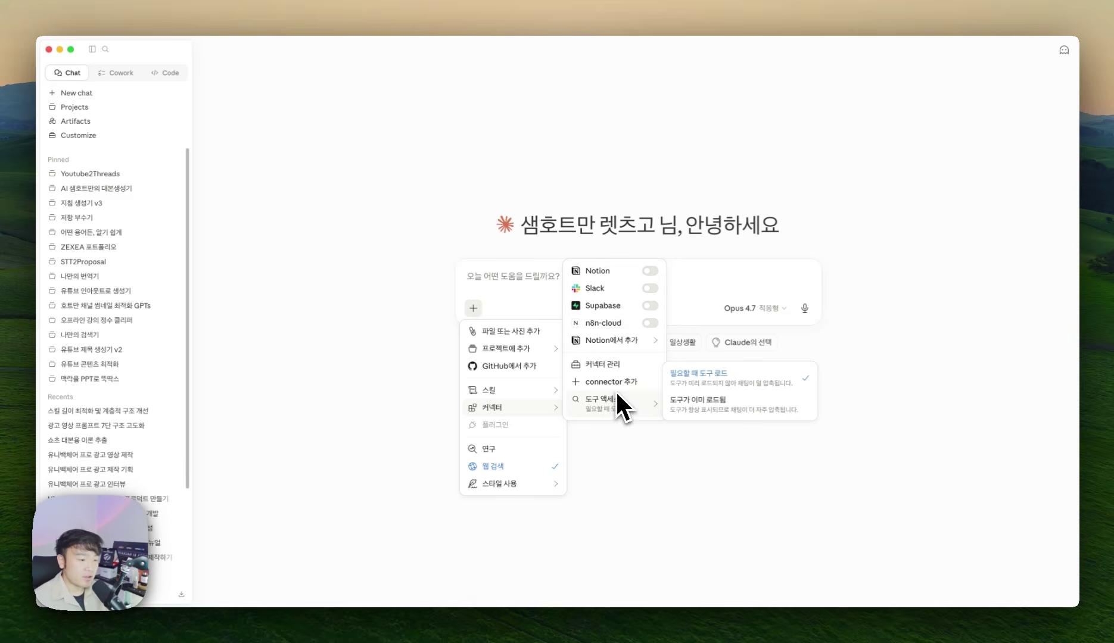
pyautogui.click(623, 383)
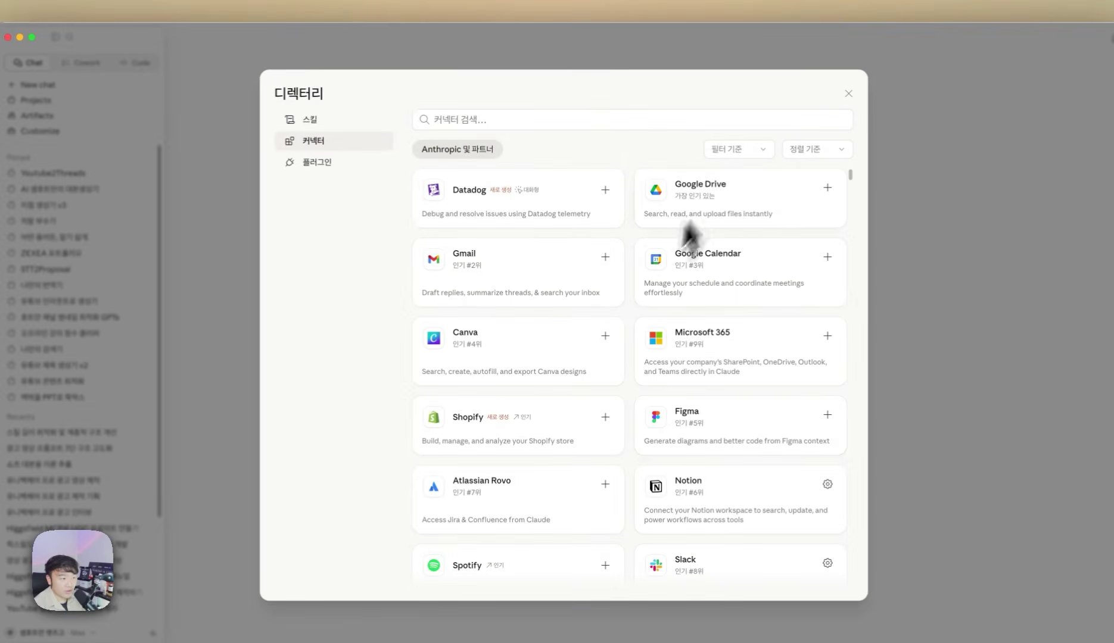
pyautogui.click(694, 117)
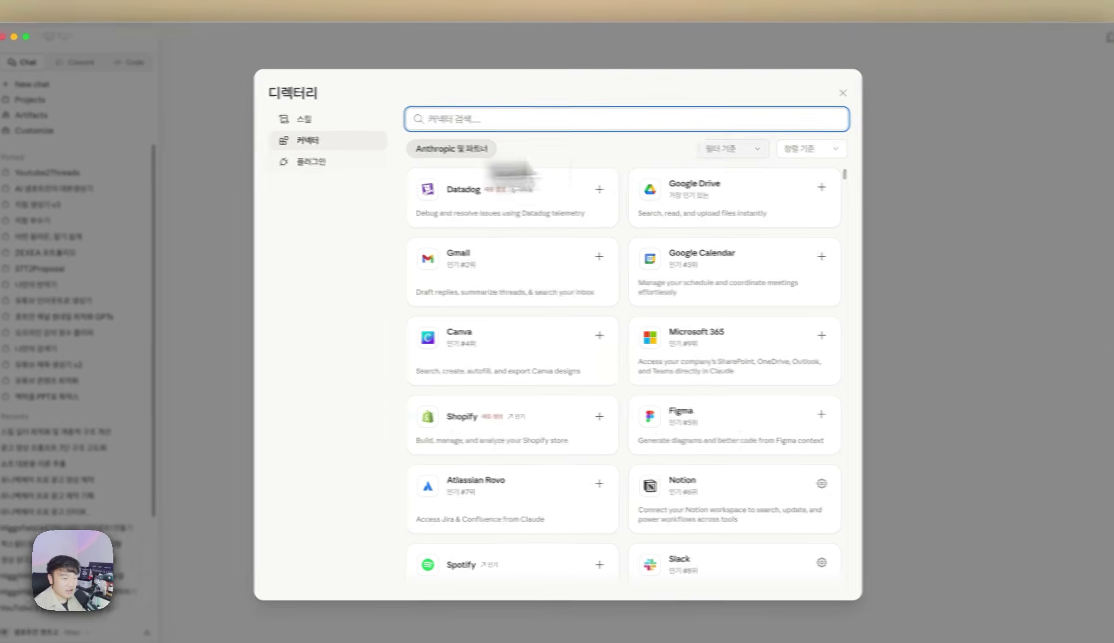
pyautogui.click(947, 154)
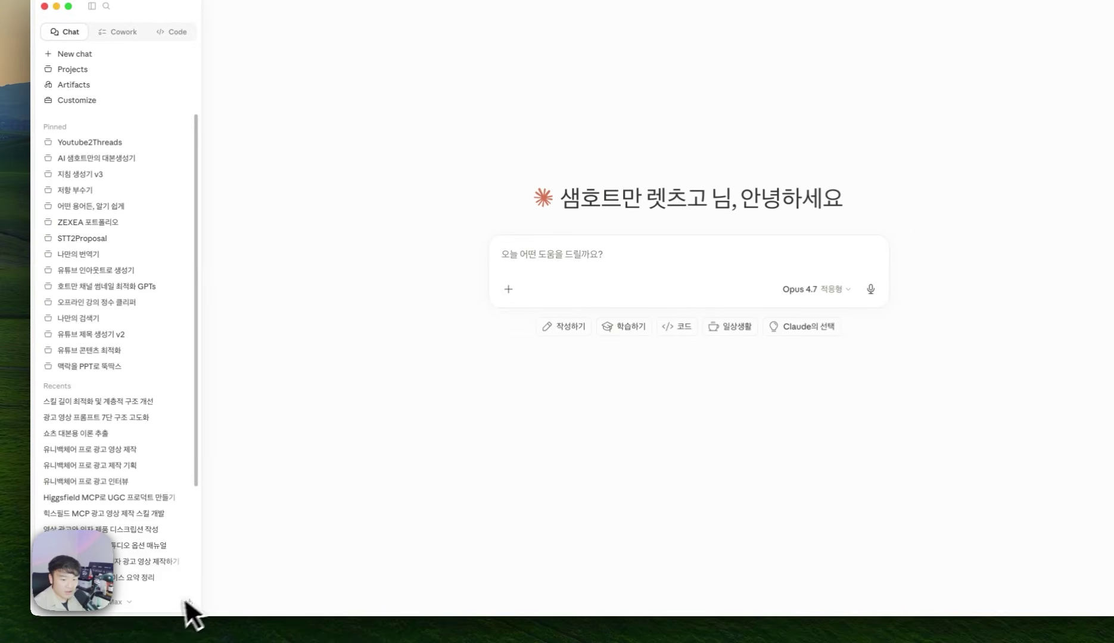
# Open the connector settings in Claude and start adding a custom connector.
pyautogui.click(134, 604)
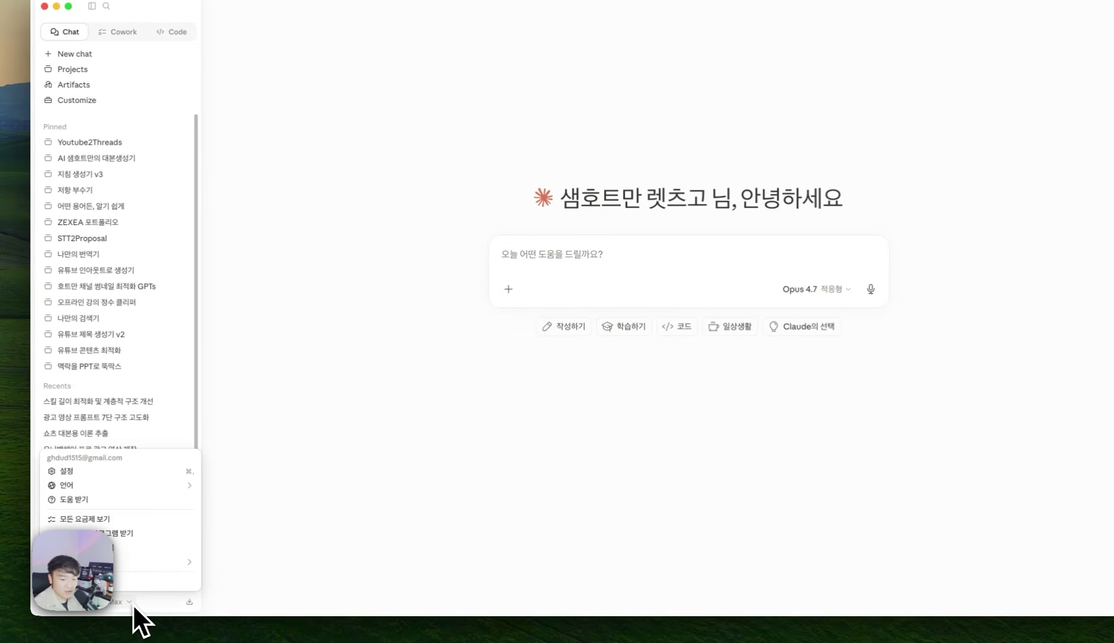
pyautogui.click(111, 472)
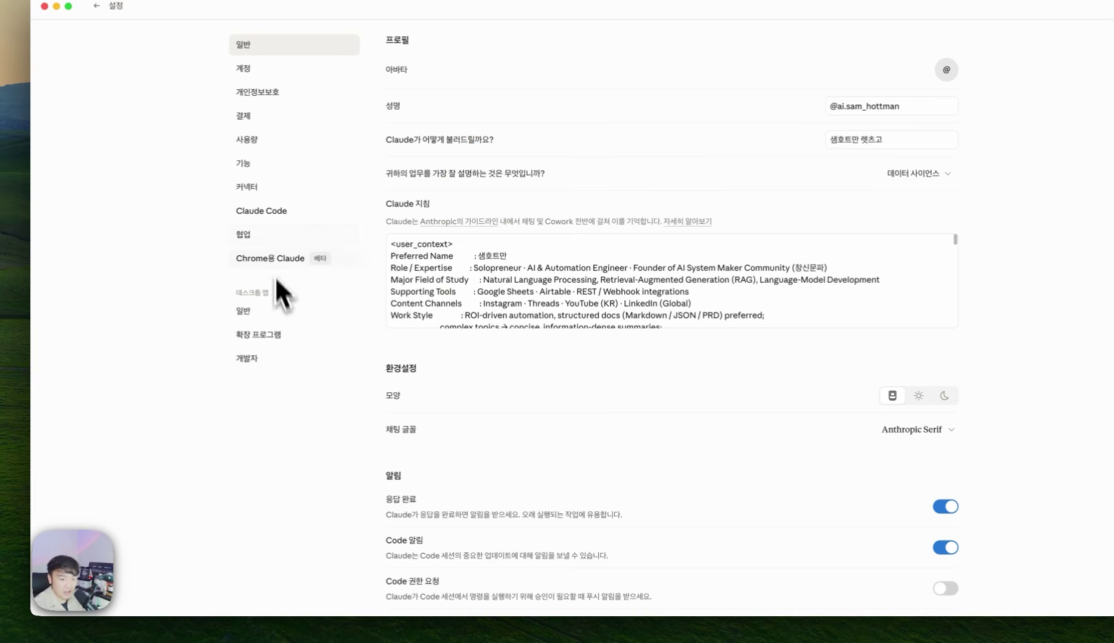
pyautogui.click(283, 188)
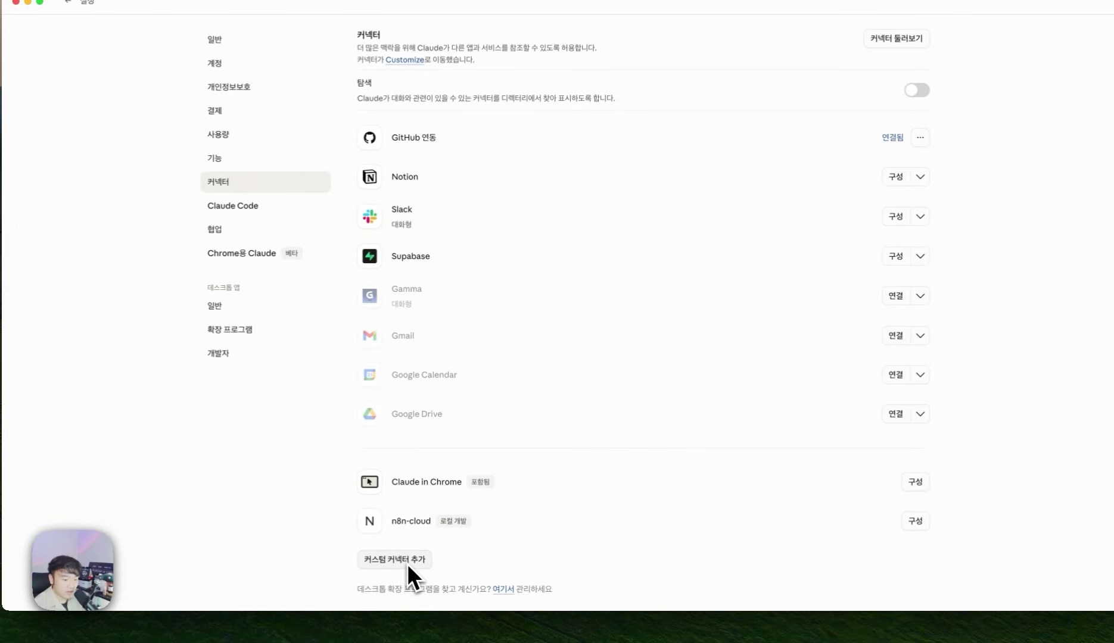
pyautogui.click(394, 559)
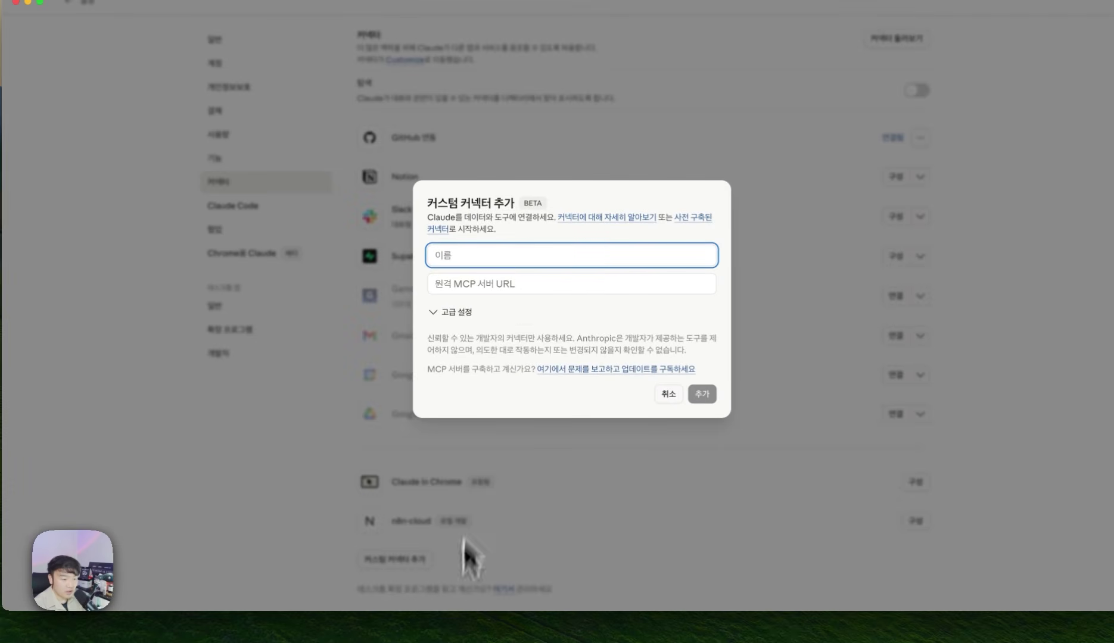
pyautogui.click(448, 604)
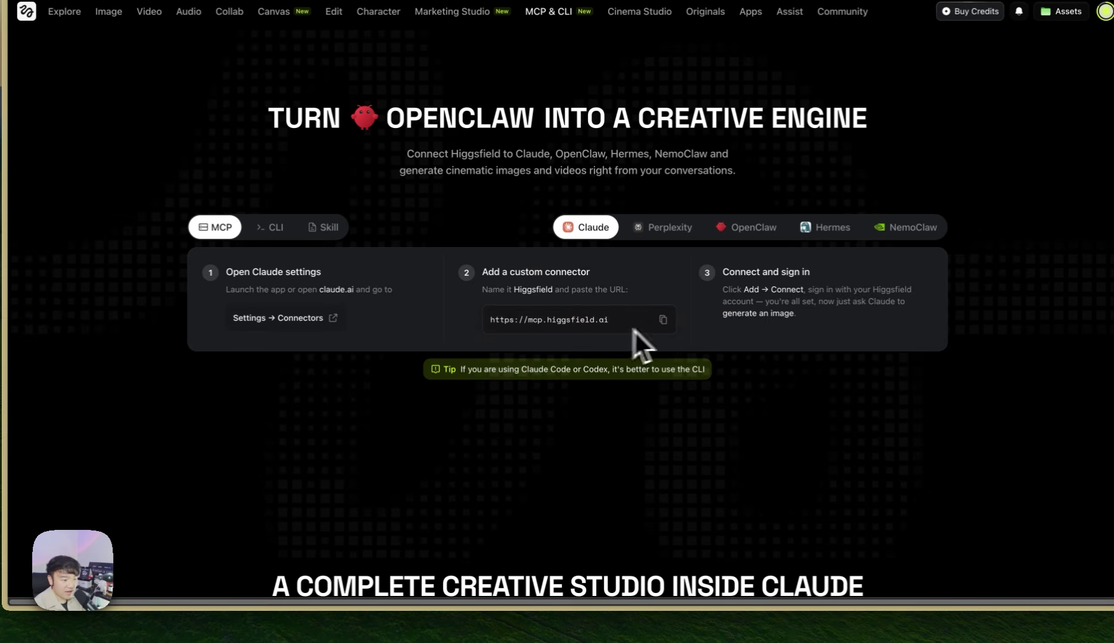
pyautogui.click(663, 321)
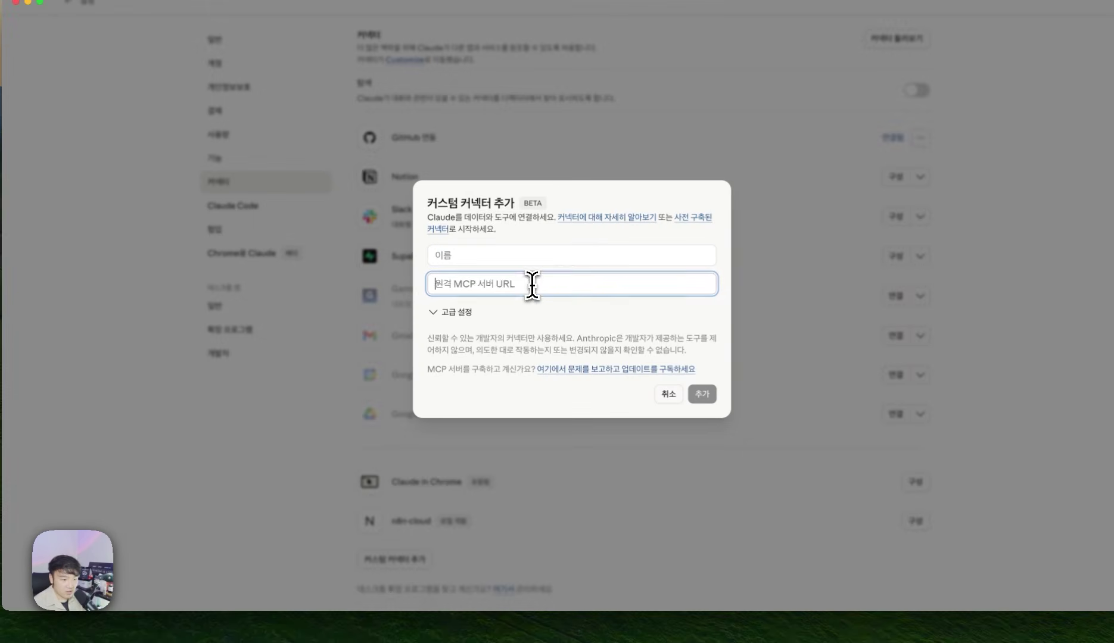
pyautogui.click(572, 284)
pyautogui.press('super+v')
pyautogui.click(582, 255)
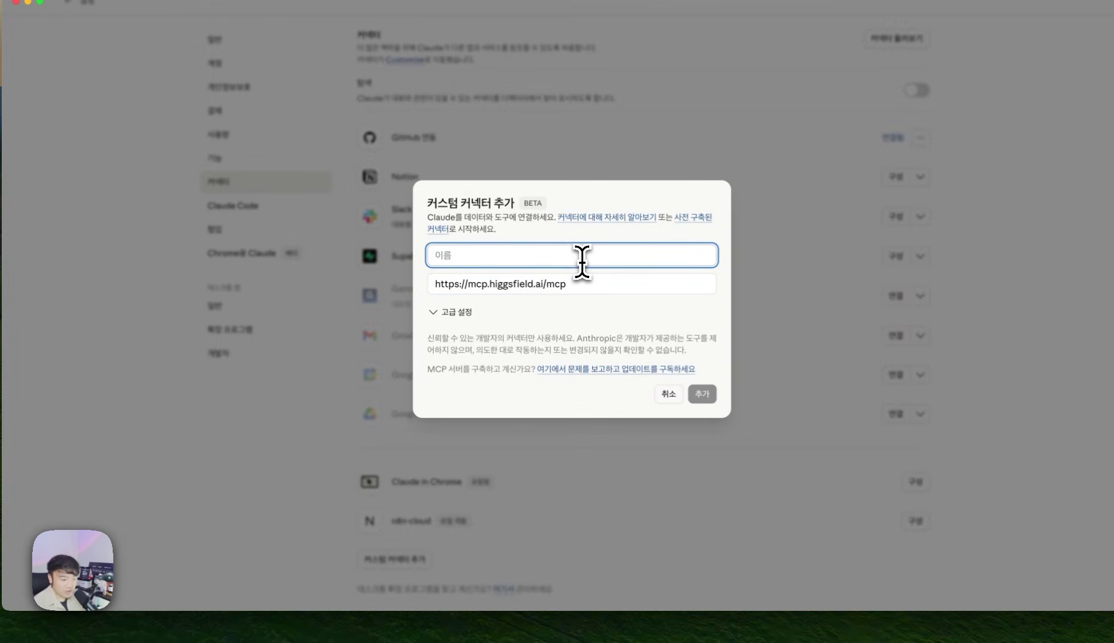
pyautogui.write('Higgsfield')
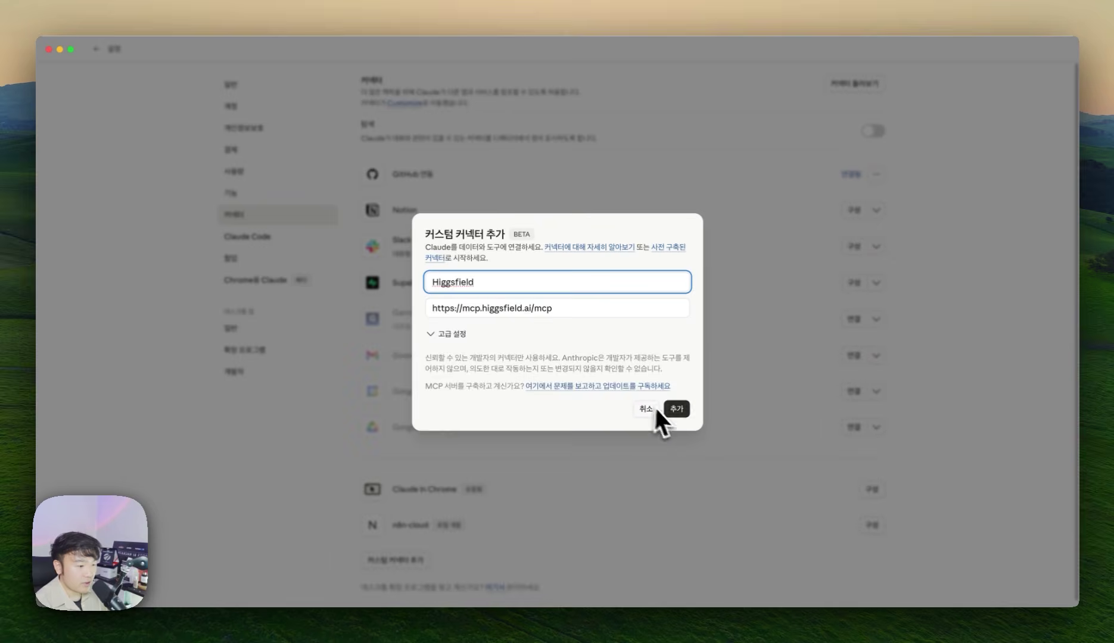
pyautogui.click(675, 409)
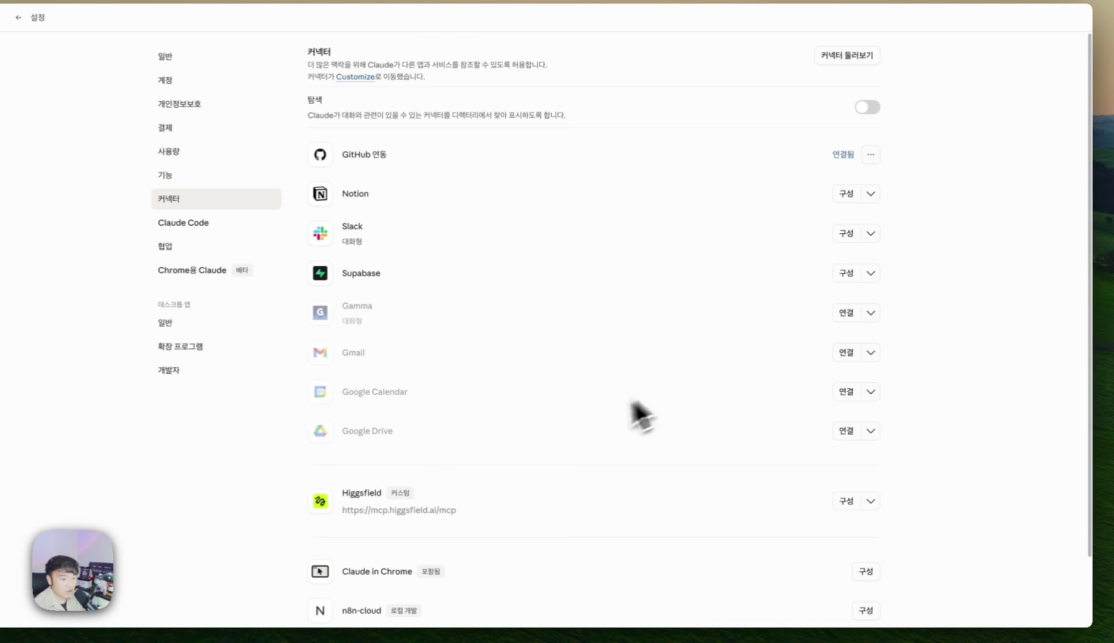
# Set the Higgsfield connector's interactive tools and read-only tools to always allow (항상 허용).
pyautogui.click(847, 500)
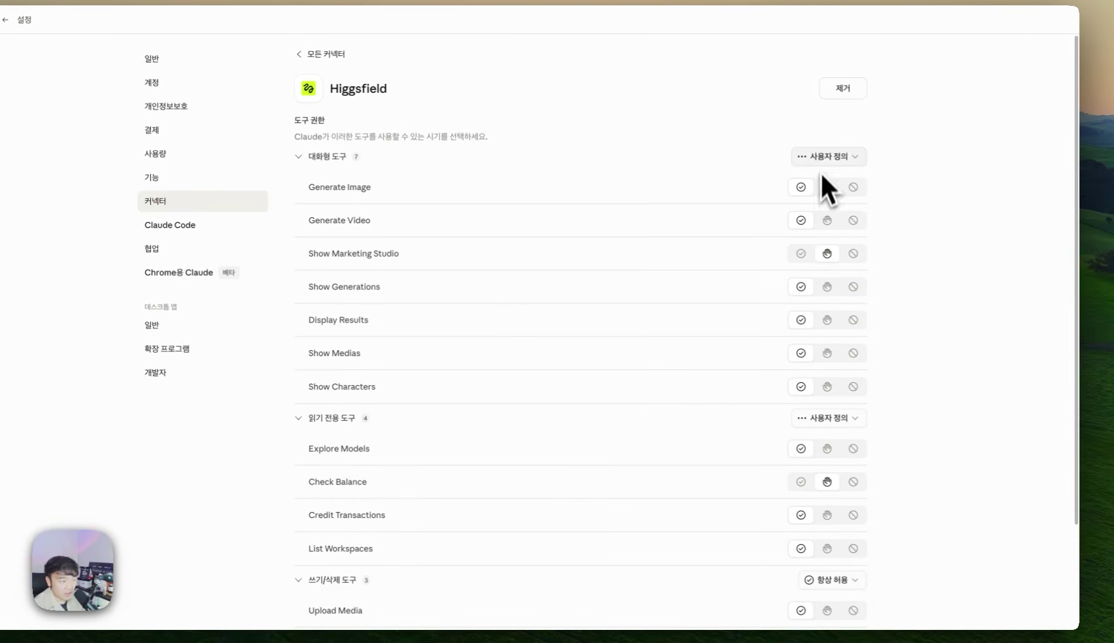
pyautogui.click(822, 159)
pyautogui.click(817, 177)
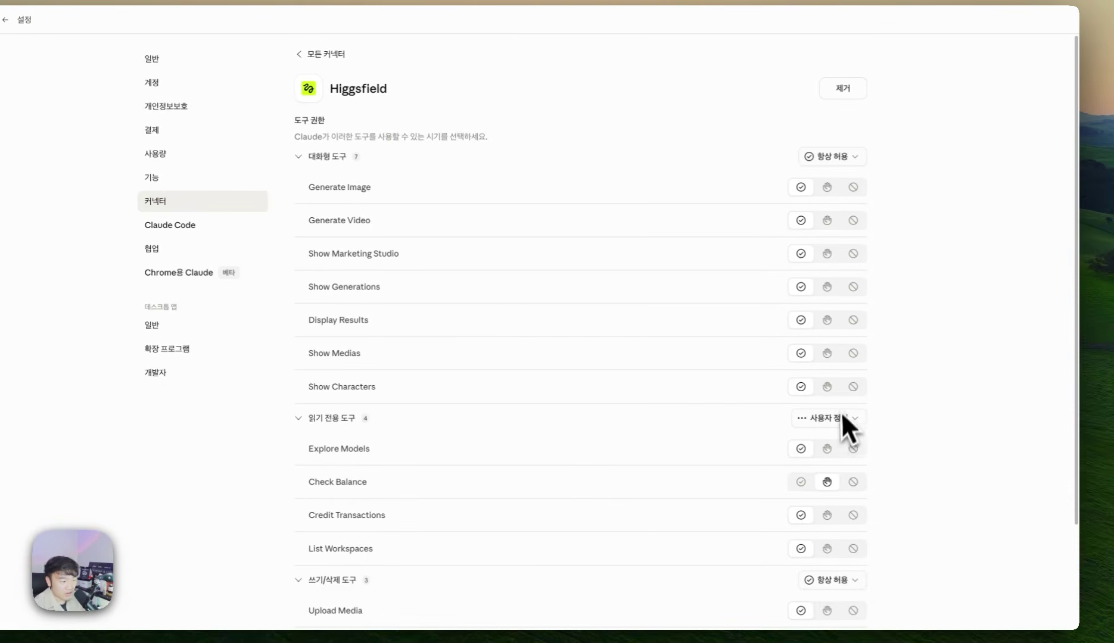
pyautogui.scroll(-2, 843, 429)
pyautogui.click(833, 454)
pyautogui.click(817, 477)
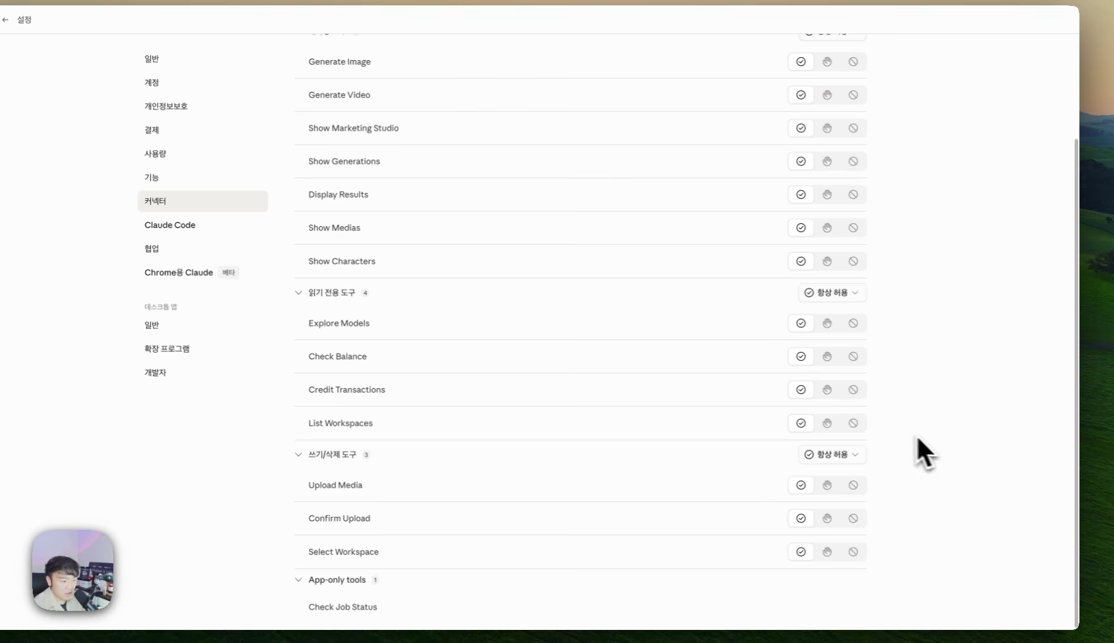
pyautogui.scroll(2, 708, 393)
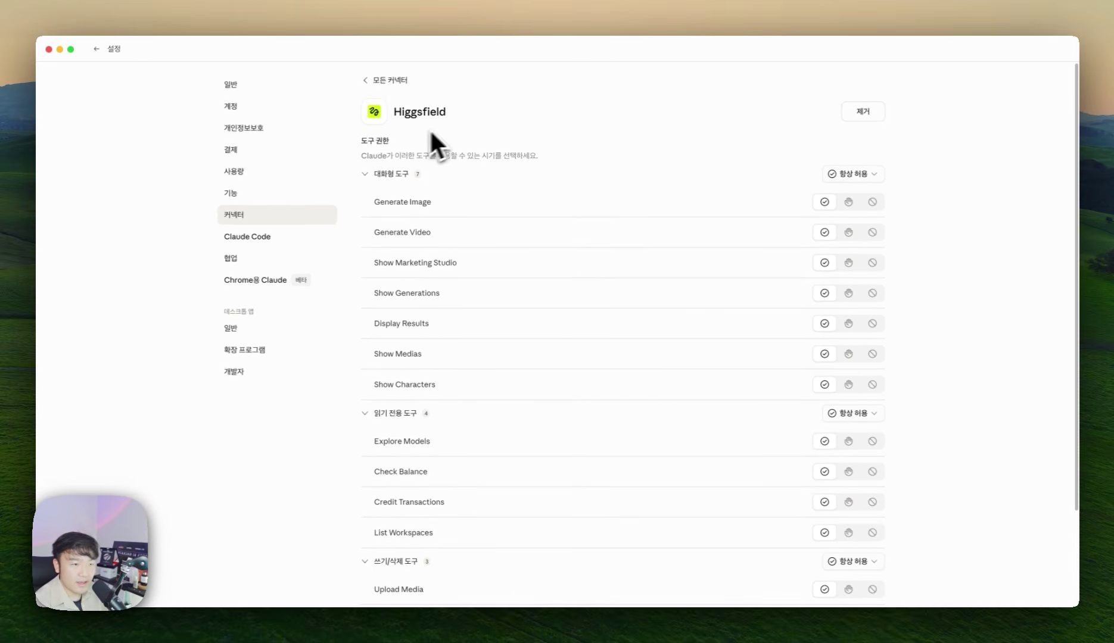
# Examine the Higgsfield tool list, including Generate Video, Show Generations, Explore Models, Check Balance, Credit Transactions and Upload Media.
pyautogui.moveTo(432, 206); pyautogui.dragTo(358, 218)
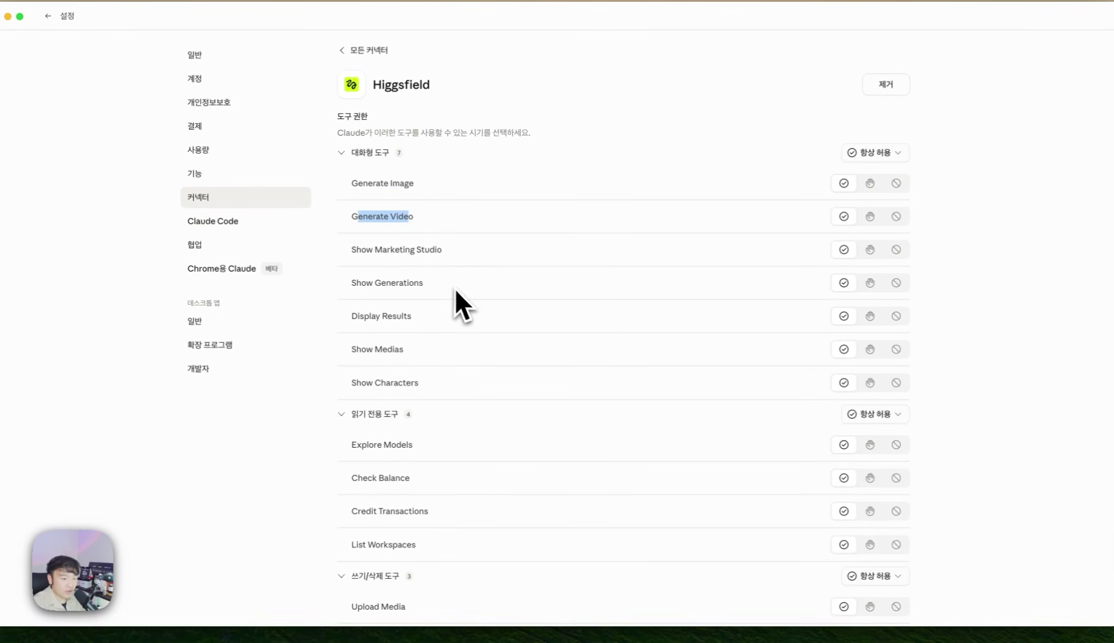
pyautogui.moveTo(438, 282); pyautogui.dragTo(387, 285)
pyautogui.moveTo(353, 446)
pyautogui.mouseDown()
pyautogui.moveTo(412, 448)
pyautogui.moveTo(344, 446)
pyautogui.mouseUp()
pyautogui.scroll(-3, 491, 375)
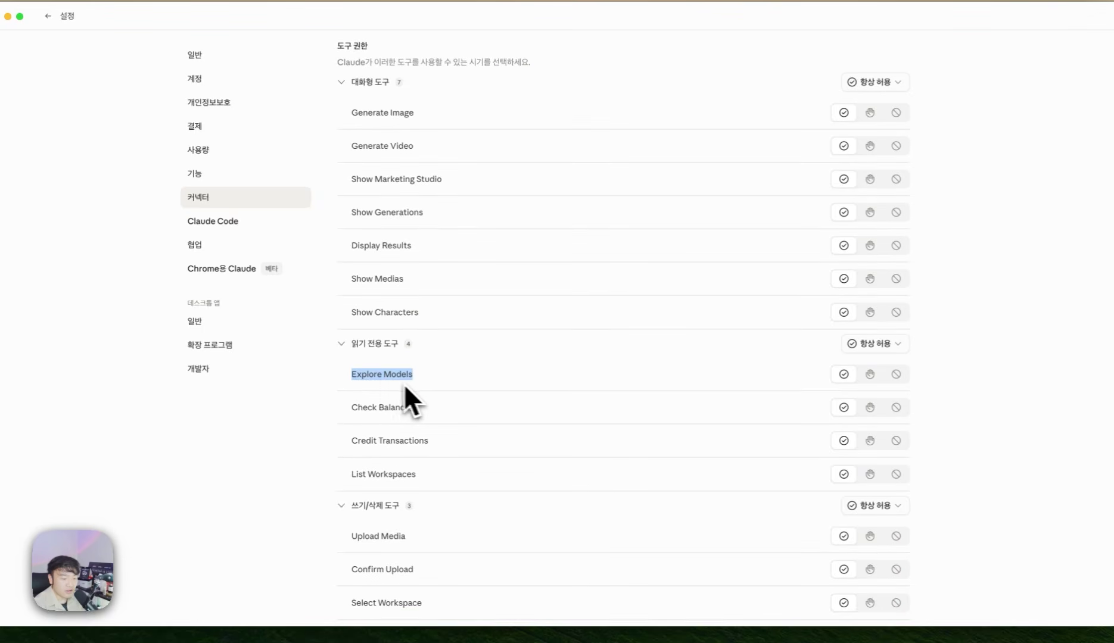
pyautogui.scroll(-1, 396, 377)
pyautogui.moveTo(413, 389); pyautogui.dragTo(342, 388)
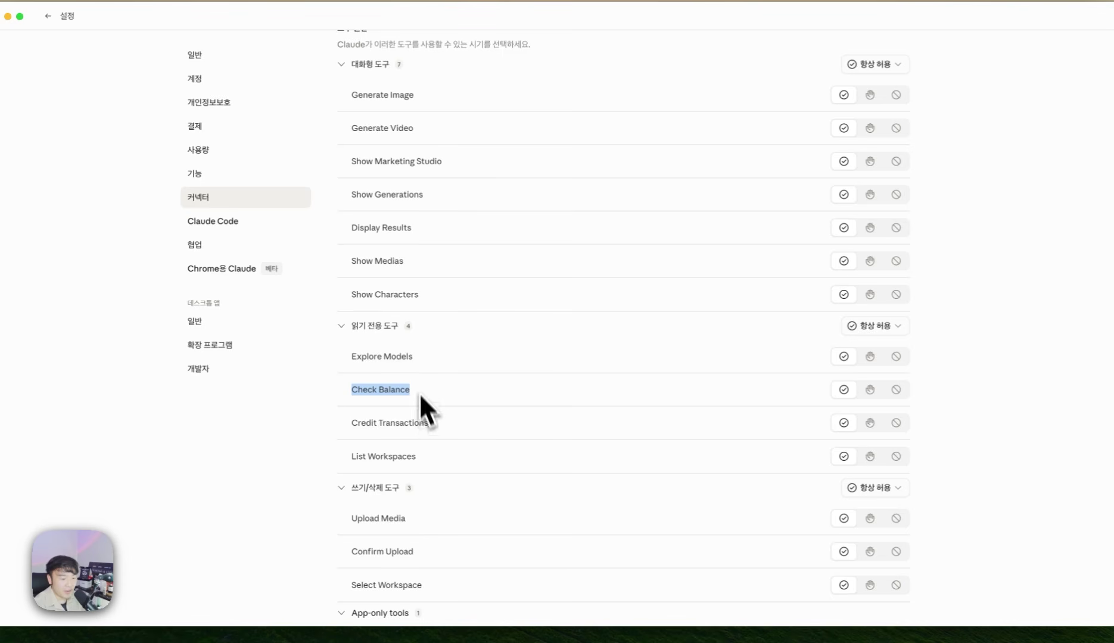
pyautogui.moveTo(427, 422); pyautogui.dragTo(356, 422)
pyautogui.moveTo(411, 519); pyautogui.dragTo(366, 518)
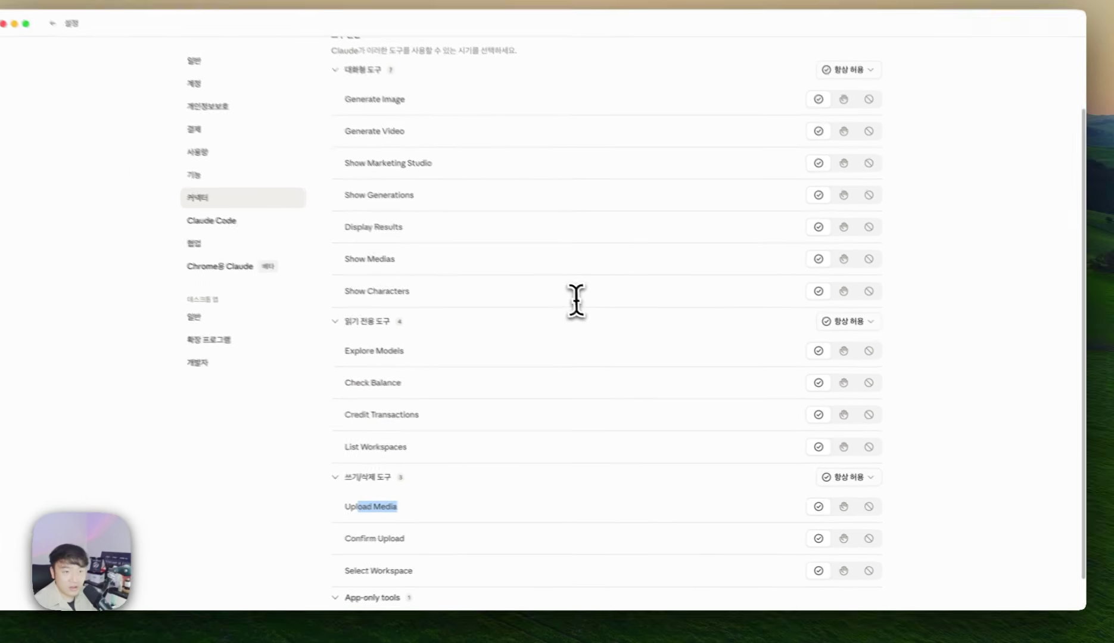
pyautogui.scroll(3, 524, 301)
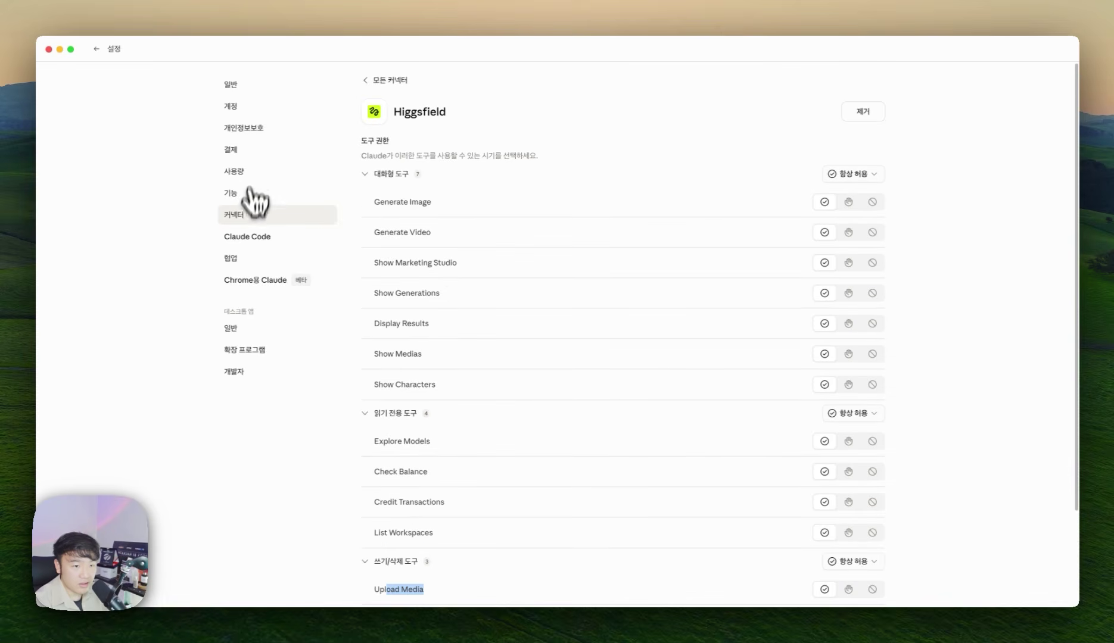
# Check the extra options of the Higgsfield entry in the connector list, and return to the new chat.
pyautogui.click(238, 214)
pyautogui.click(875, 475)
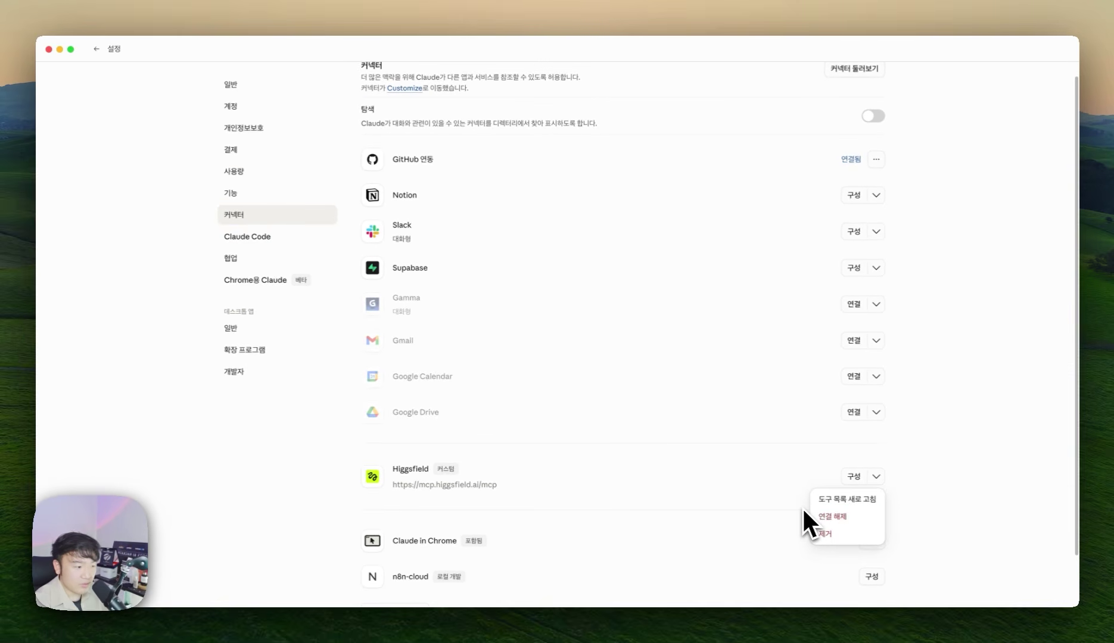
pyautogui.click(797, 448)
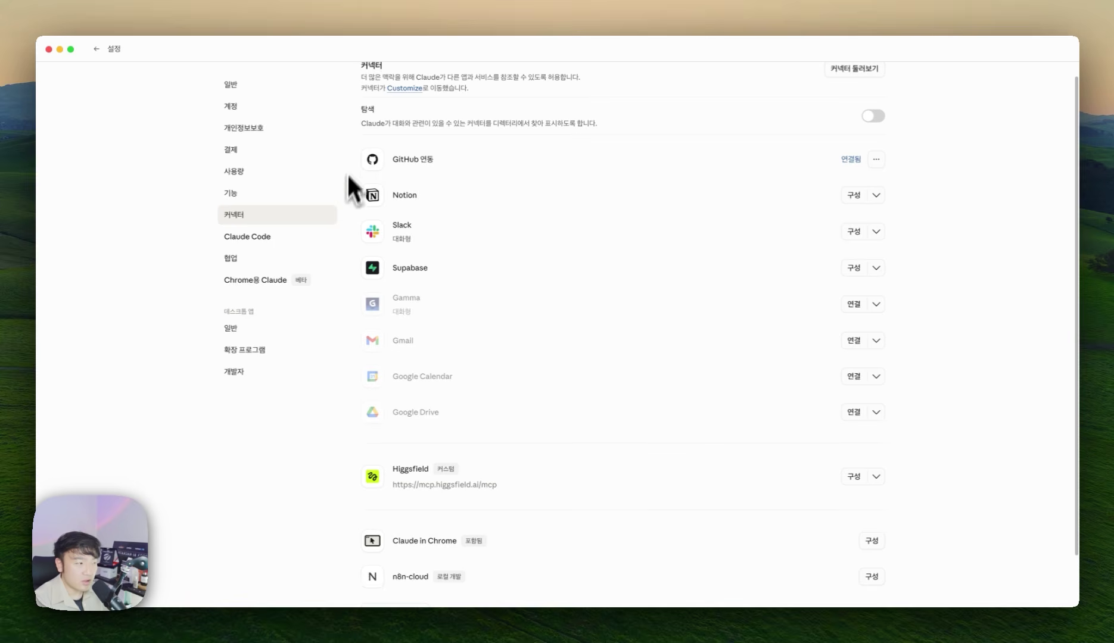
pyautogui.click(255, 87)
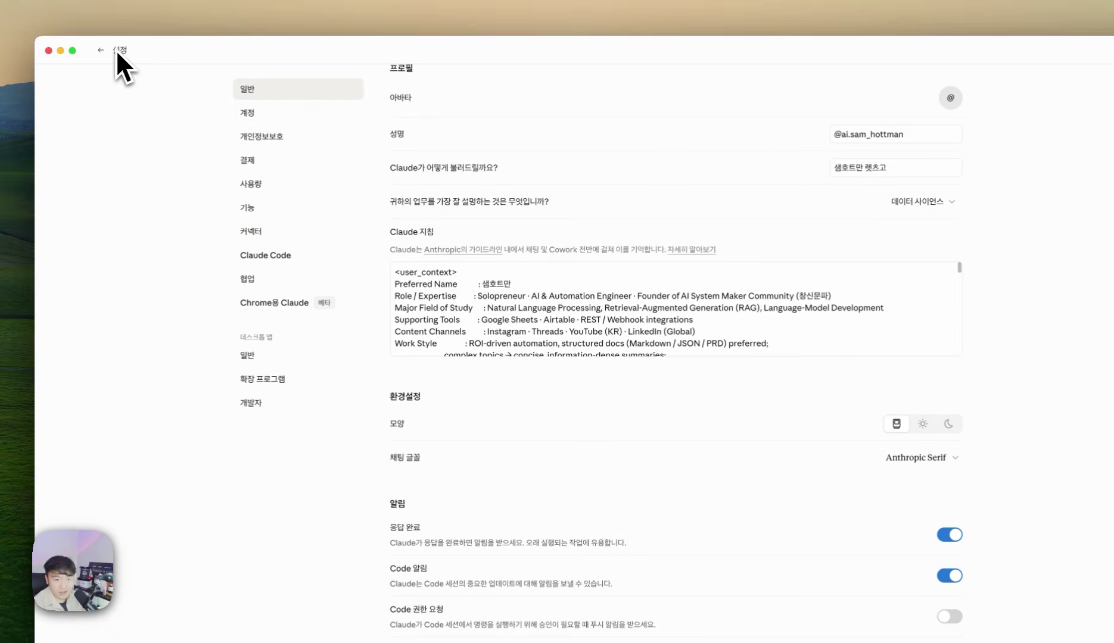
pyautogui.click(100, 50)
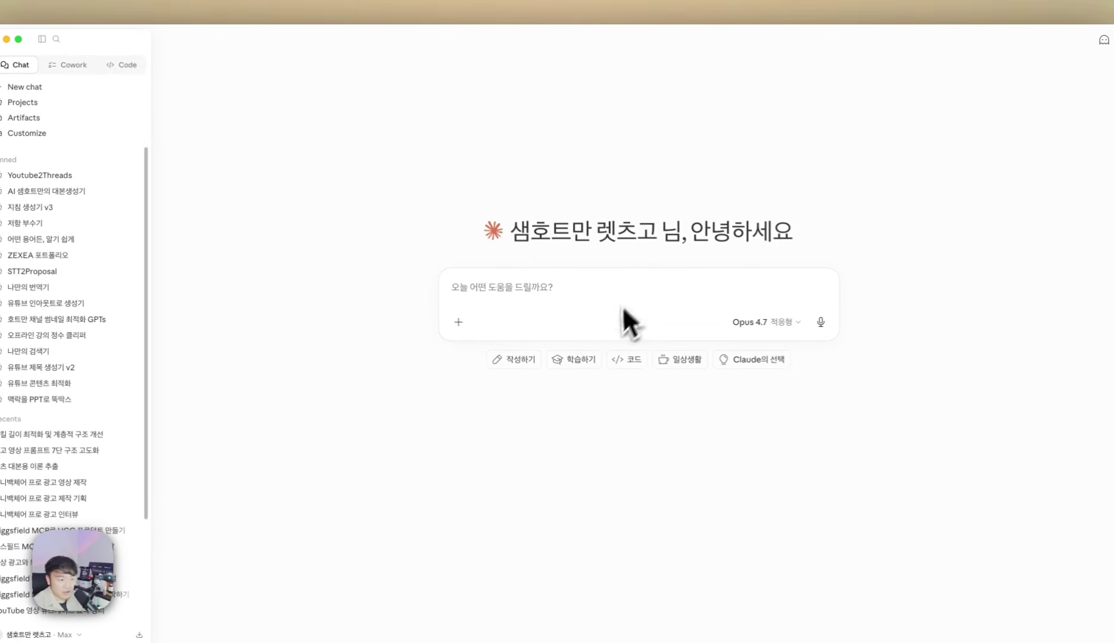
# Check the Higgsfield connector toggle for the new chat, and view the skill directory before closing it.
pyautogui.click(458, 322)
pyautogui.moveTo(512, 430)
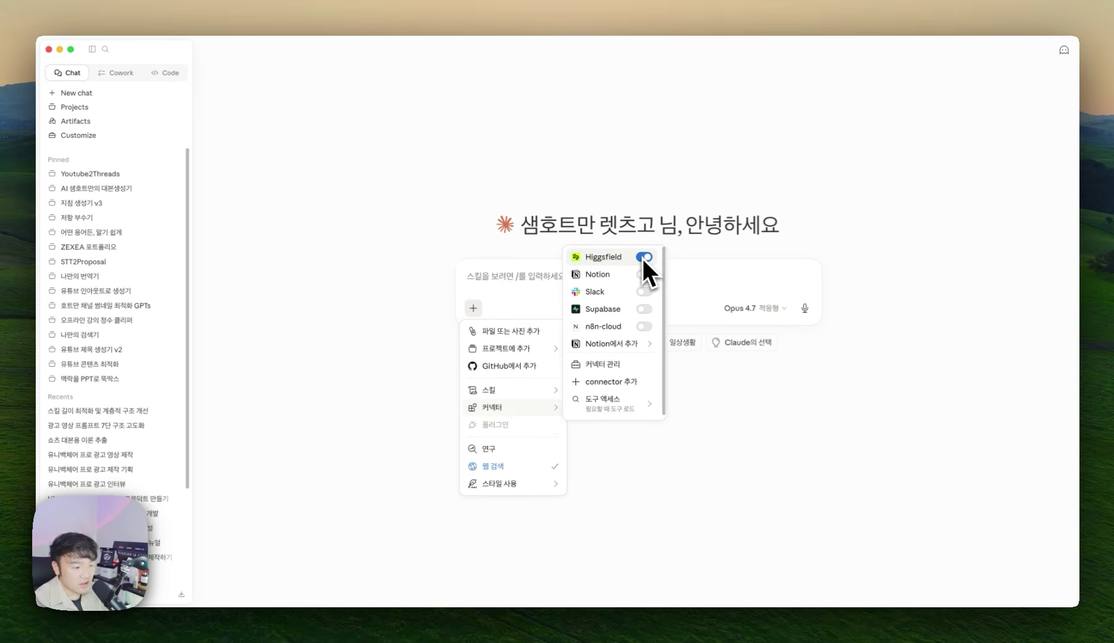
pyautogui.moveTo(503, 388)
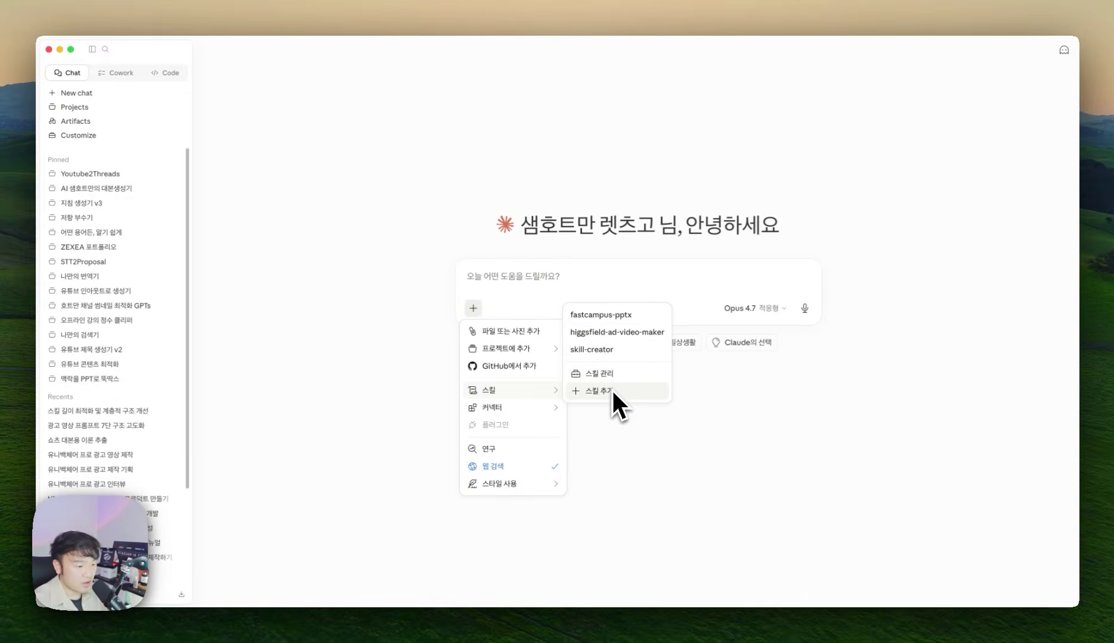
pyautogui.click(607, 390)
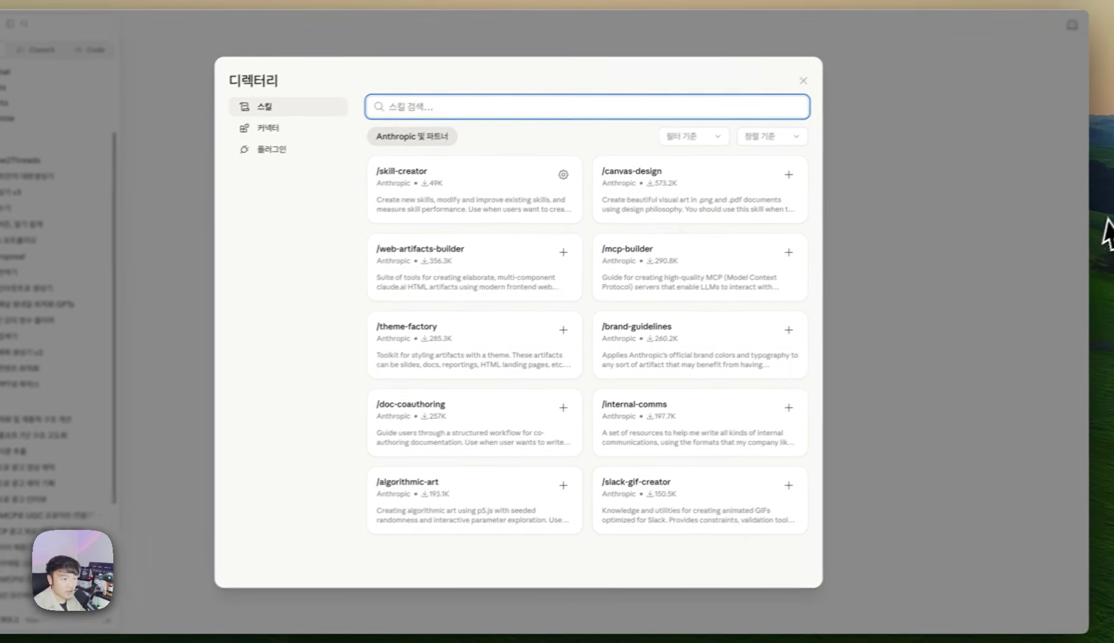
pyautogui.click(941, 357)
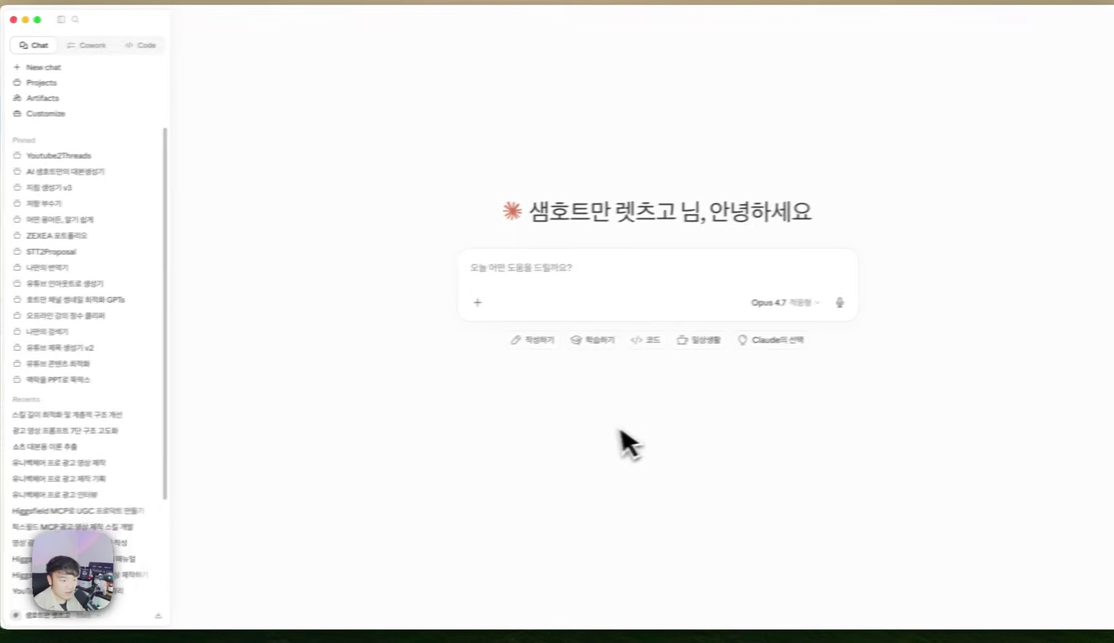
# Open the personal skill list from the feature (기능) settings and view the video-scene-prompt-writer skill.
pyautogui.click(96, 611)
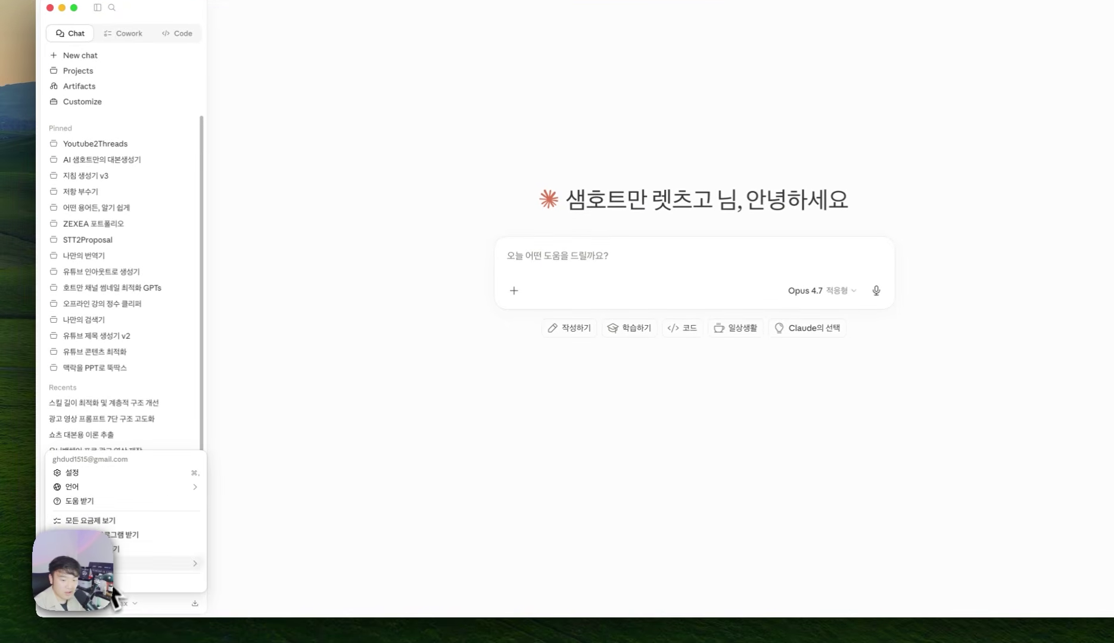
pyautogui.click(100, 476)
pyautogui.click(290, 178)
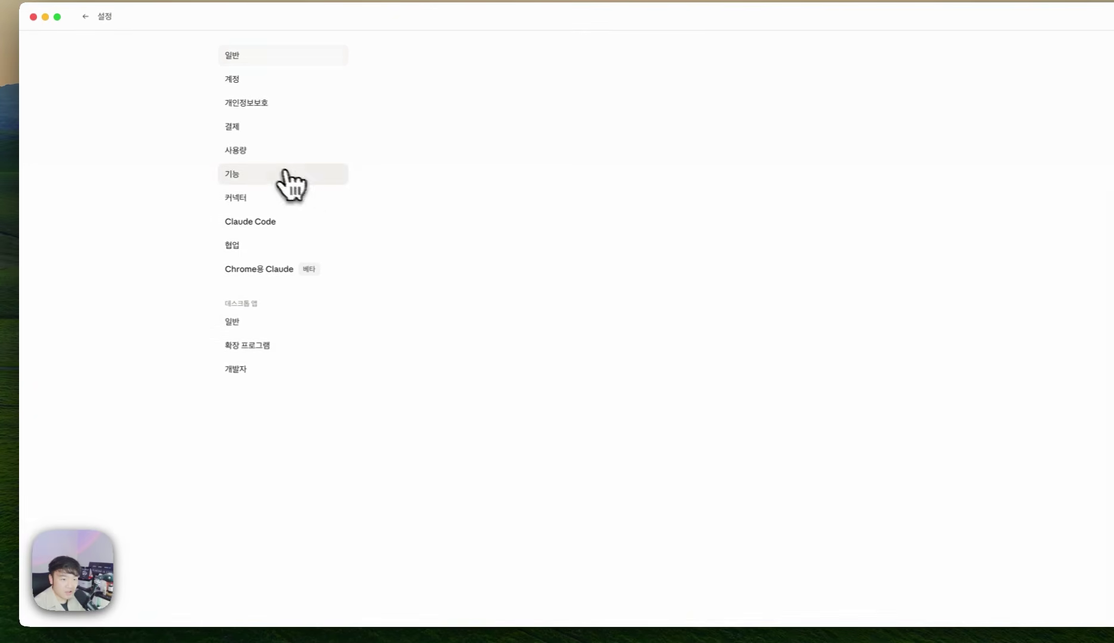
pyautogui.scroll(-5, 514, 456)
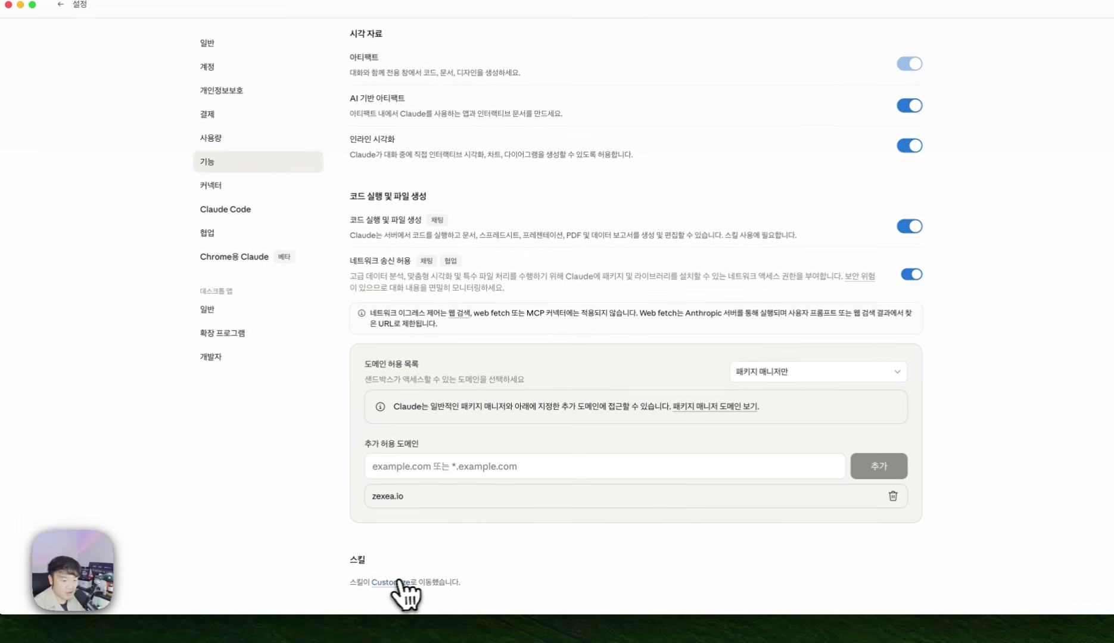
pyautogui.click(391, 581)
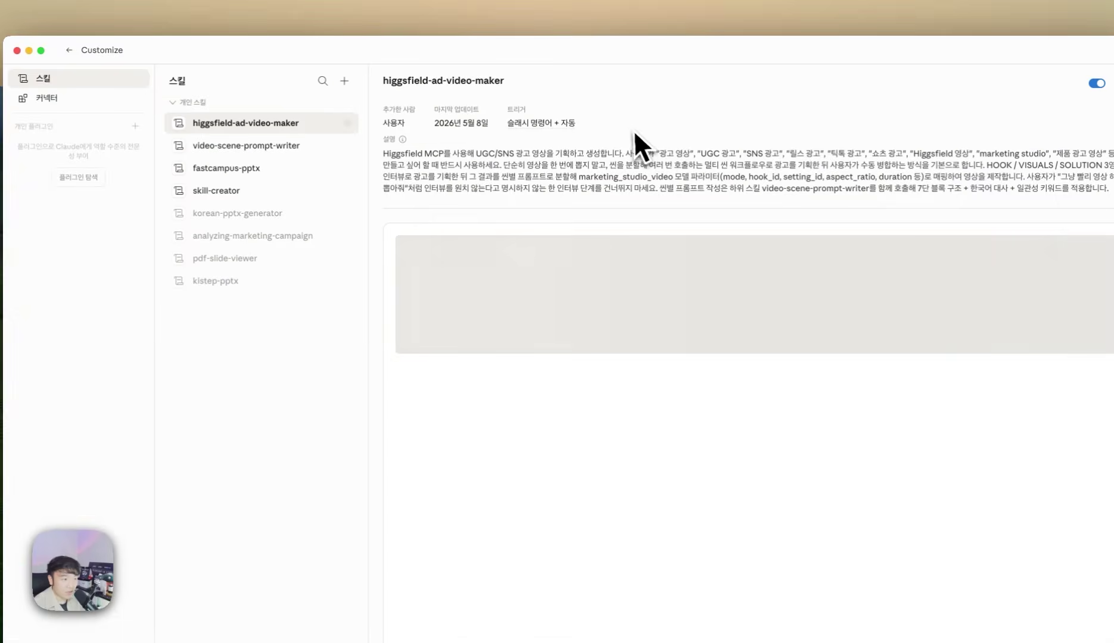
pyautogui.click(245, 182)
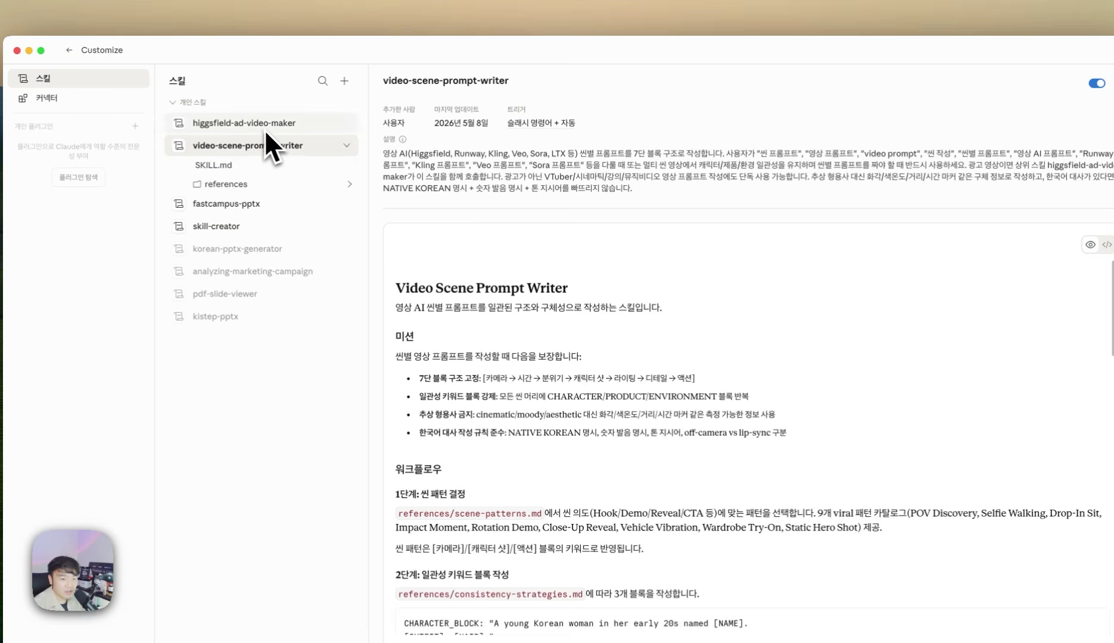
pyautogui.click(346, 146)
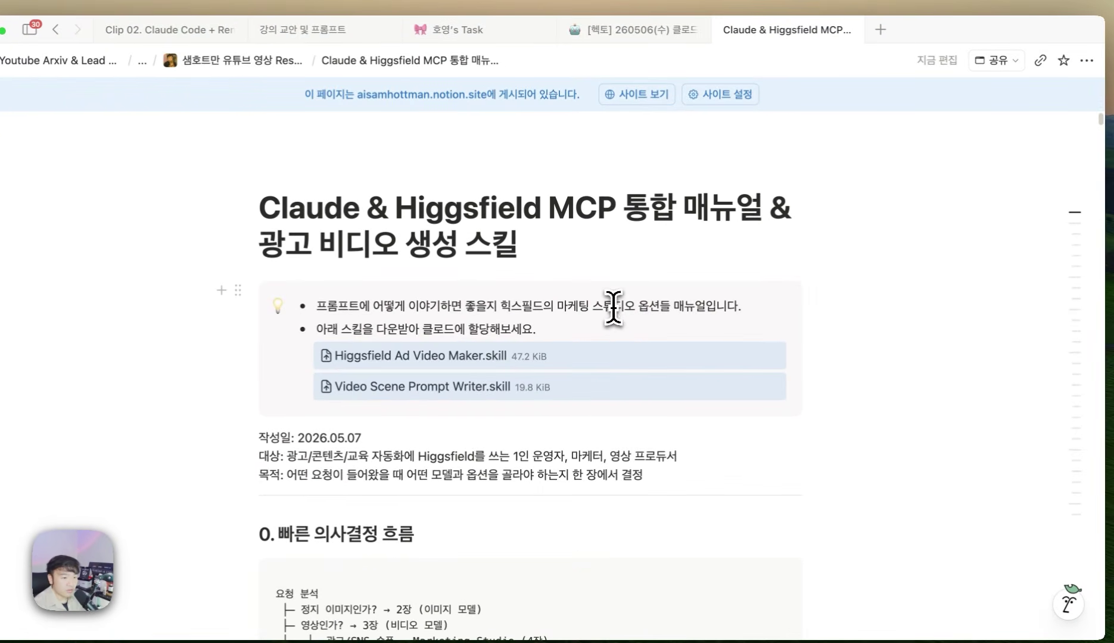
# Switch to Notion and open the Claude & Higgsfield MCP 통합 매뉴얼 & 광고 비디오 생성 스킬 page from the resource collection.
pyautogui.scroll(1, 614, 308)
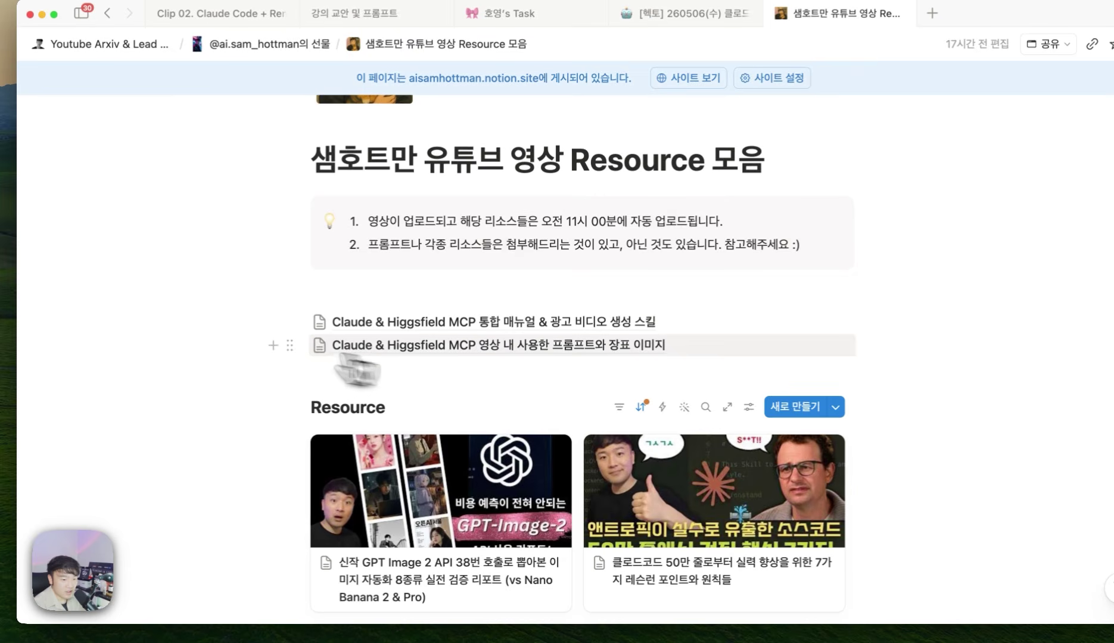
pyautogui.moveTo(233, 299); pyautogui.dragTo(642, 269)
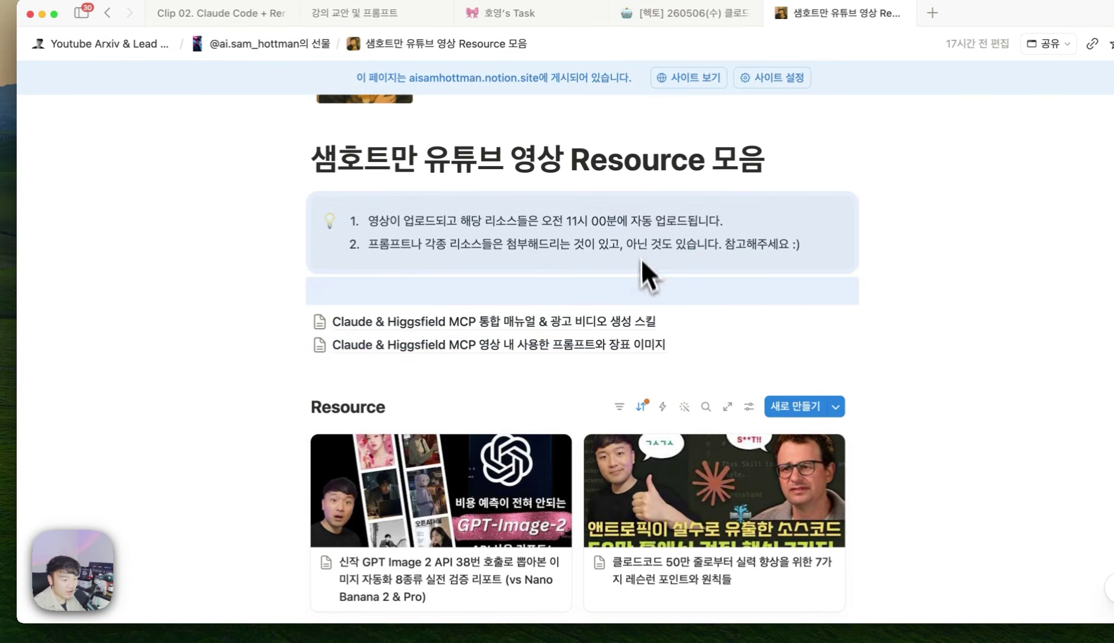
pyautogui.click(642, 325)
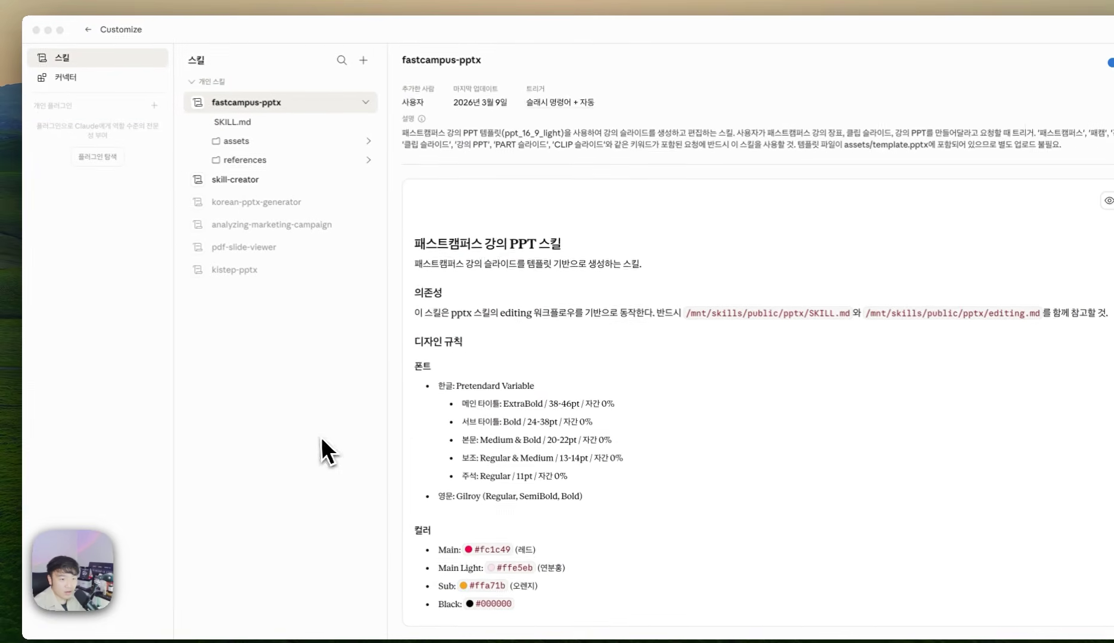
# Upload the higgsfield-ad-video-maker and video-scene-prompt-writer skill files to Claude's personal skills.
pyautogui.moveTo(367, 112)
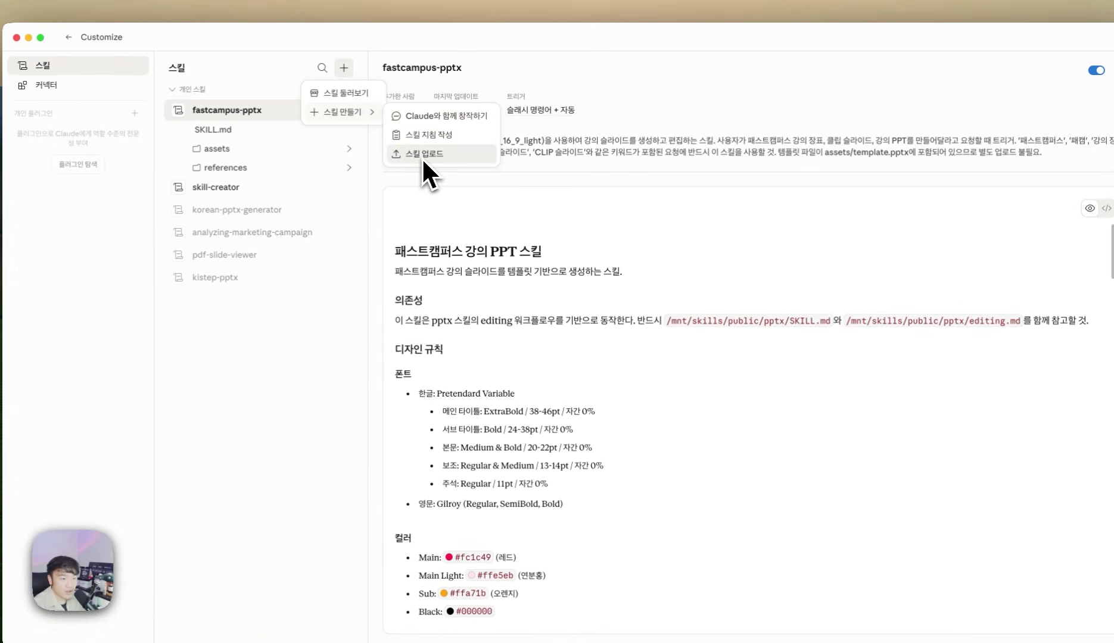
pyautogui.click(422, 157)
pyautogui.moveTo(557, 342); pyautogui.dragTo(599, 326)
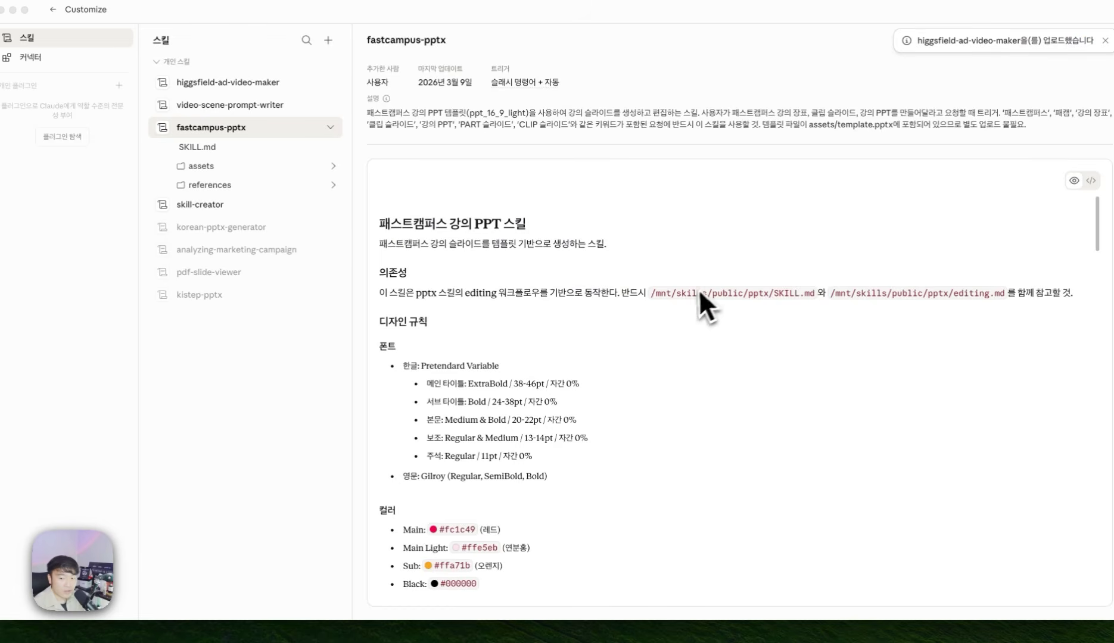
# Return to the new chat, check which skills can be added to it, and hide the sidebar.
pyautogui.click(100, 50)
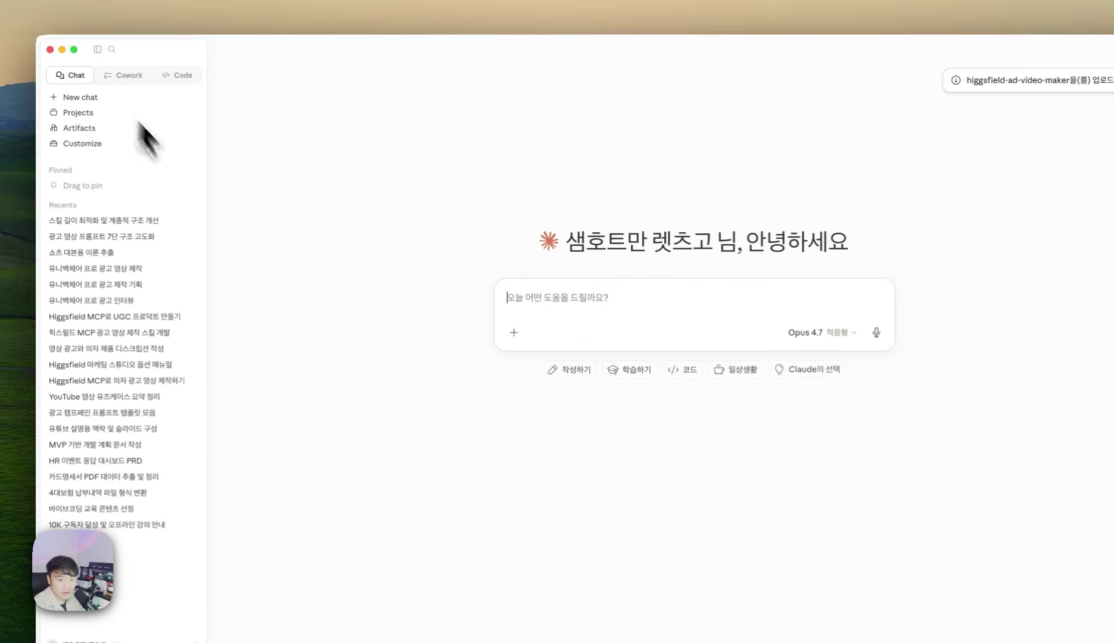
pyautogui.click(466, 305)
pyautogui.press('Escape')
pyautogui.click(468, 307)
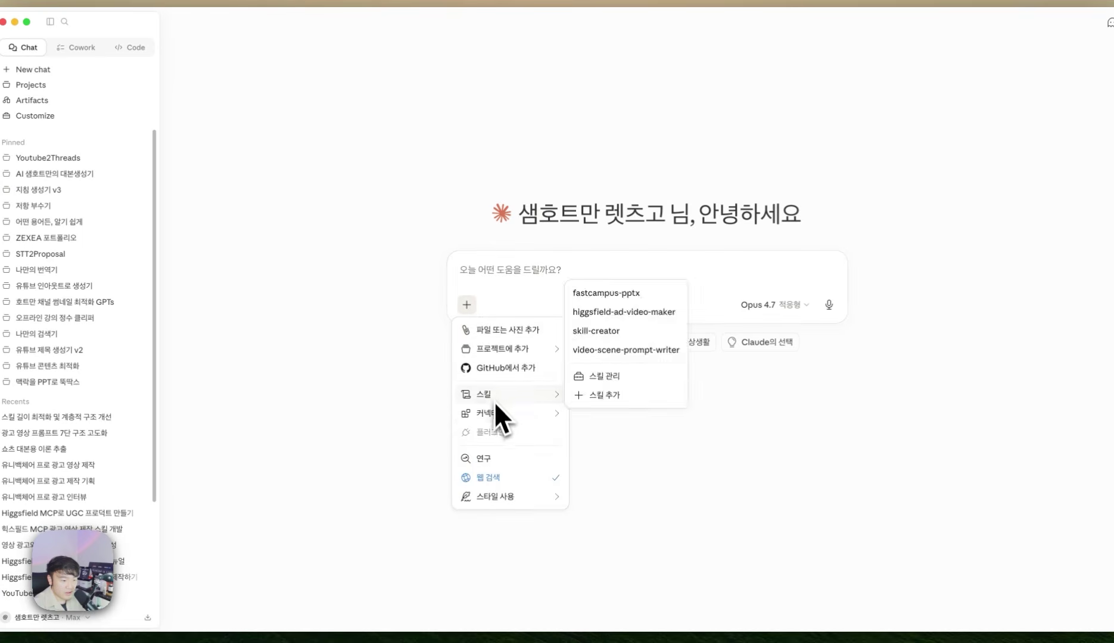
pyautogui.moveTo(494, 411)
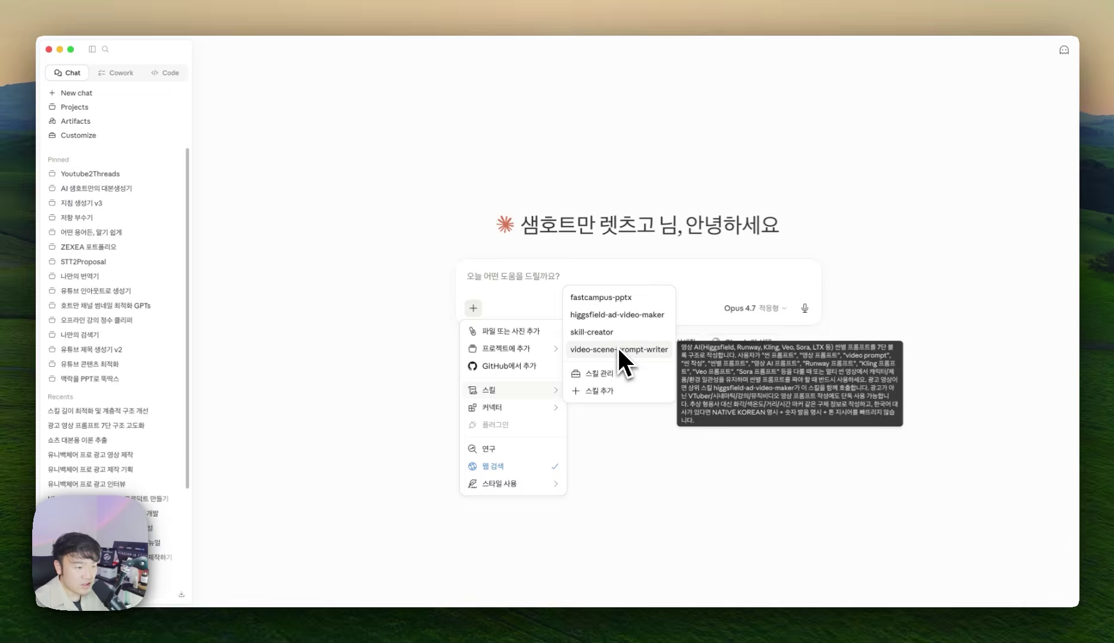
pyautogui.press('Escape')
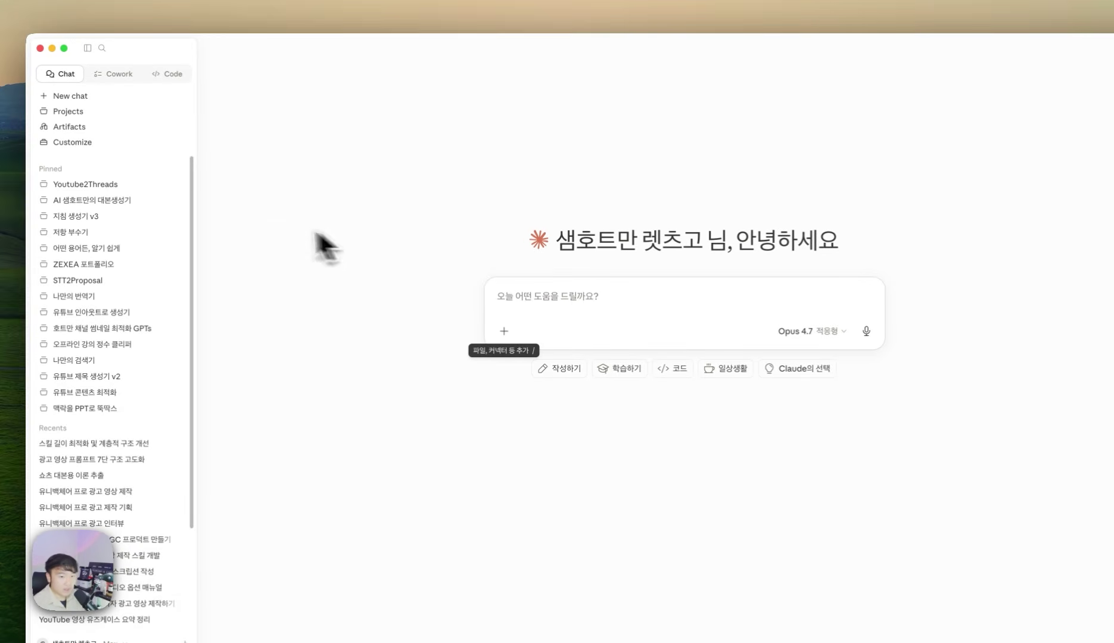
pyautogui.press('super+period')
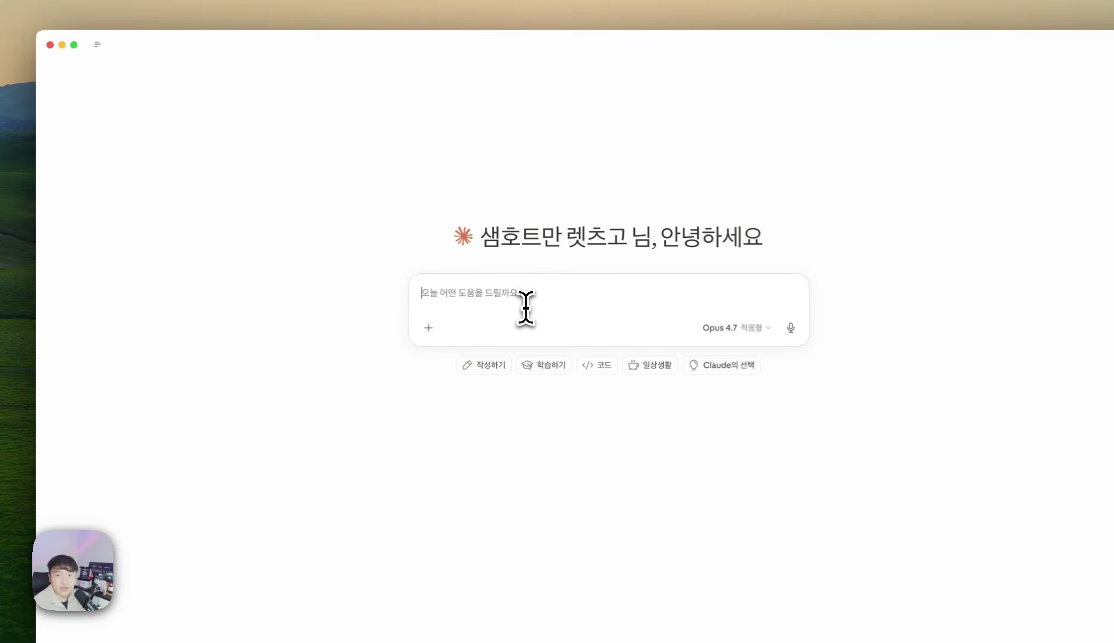
# Switch to the Excalidraw drawing 01_testing_loop__v01 and select the 기획 (Plan) box for review.
pyautogui.press('super+Tab')
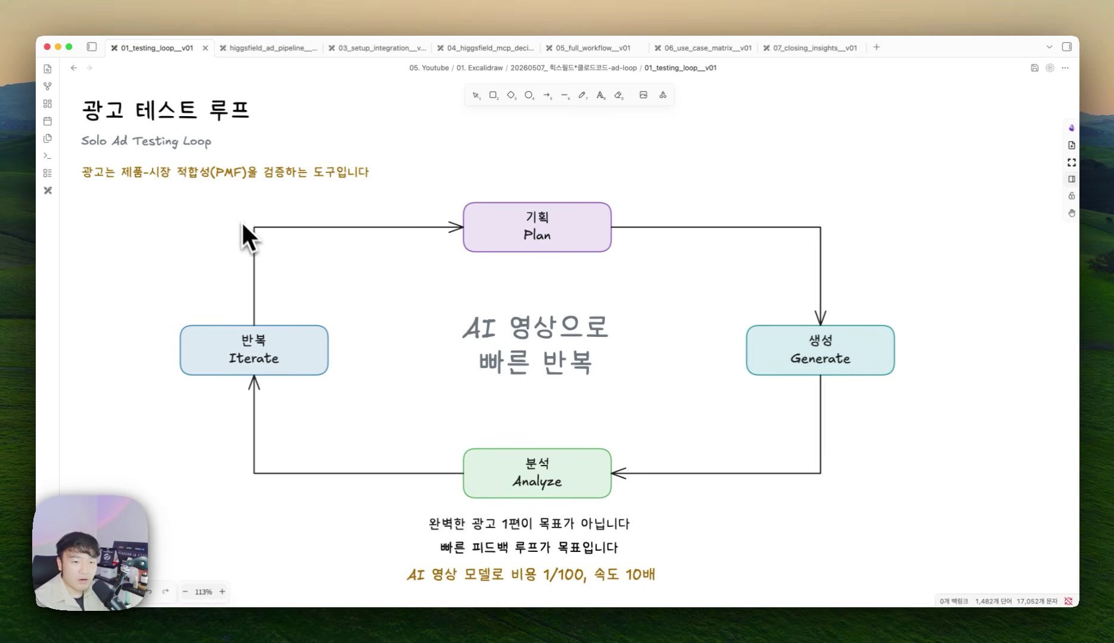
pyautogui.press('v')
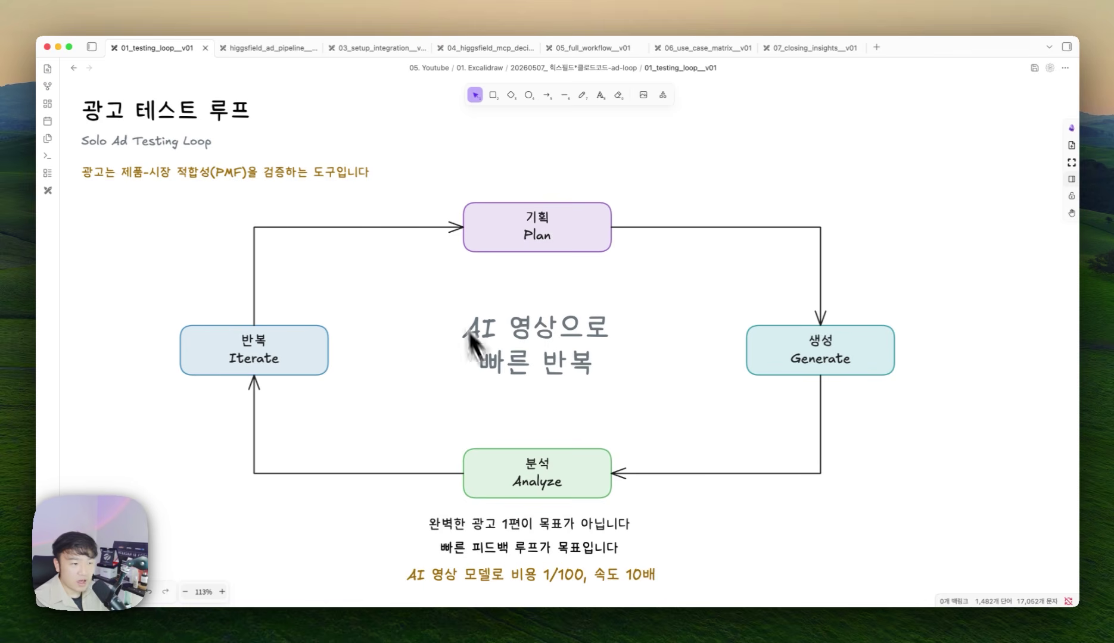
pyautogui.click(554, 243)
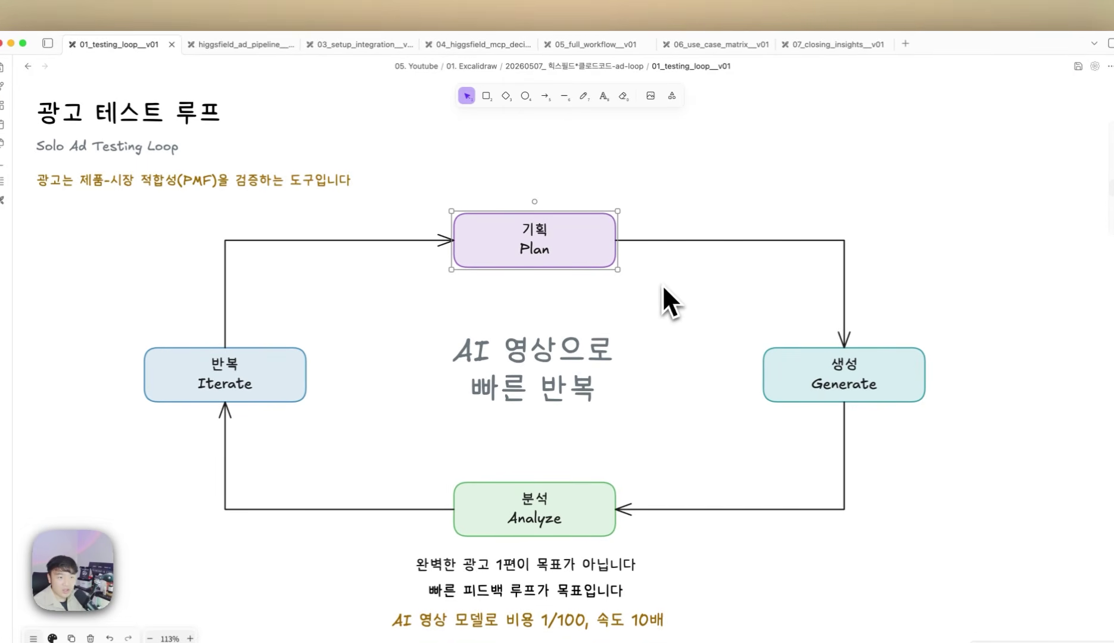
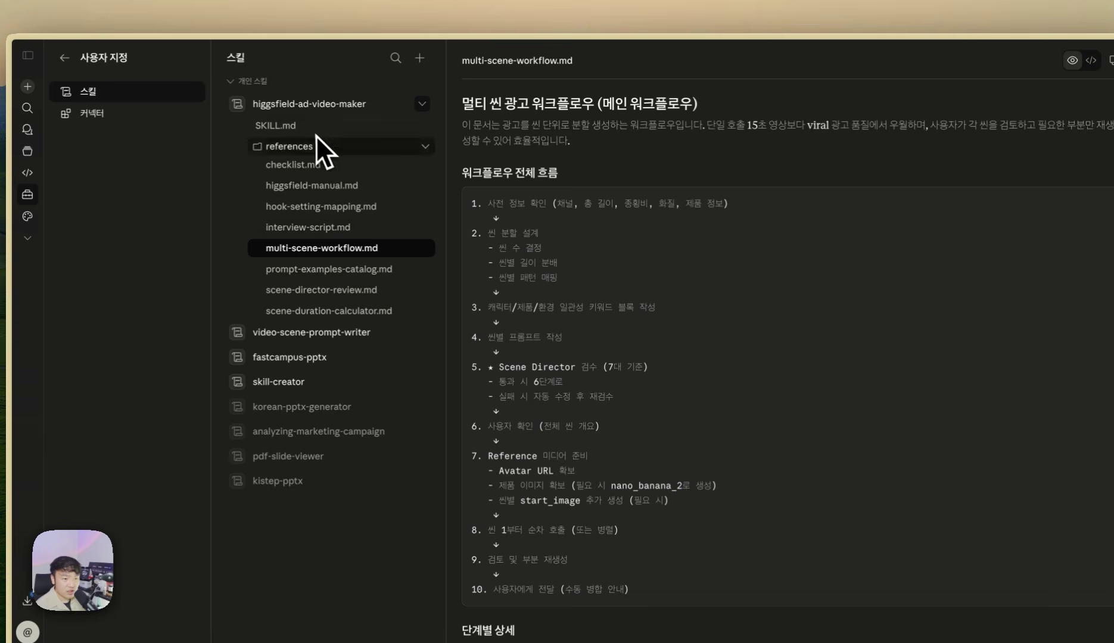
# Collapse the higgsfield-ad-video-maker skill's files and view the video-scene-prompt-writer skill in Claude.
pyautogui.click(425, 104)
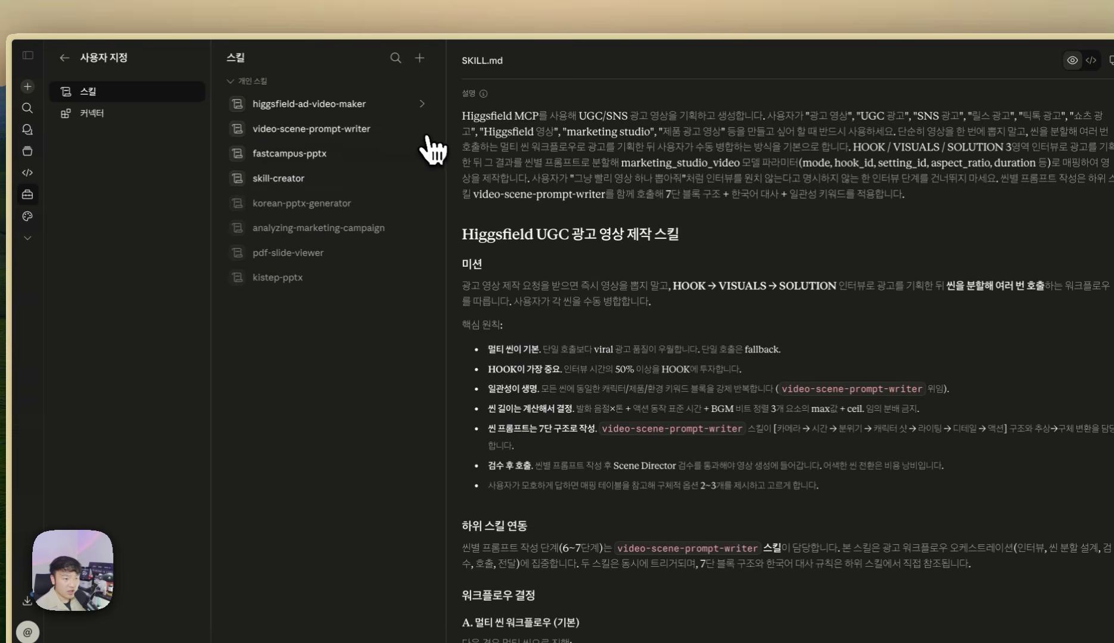
pyautogui.click(424, 129)
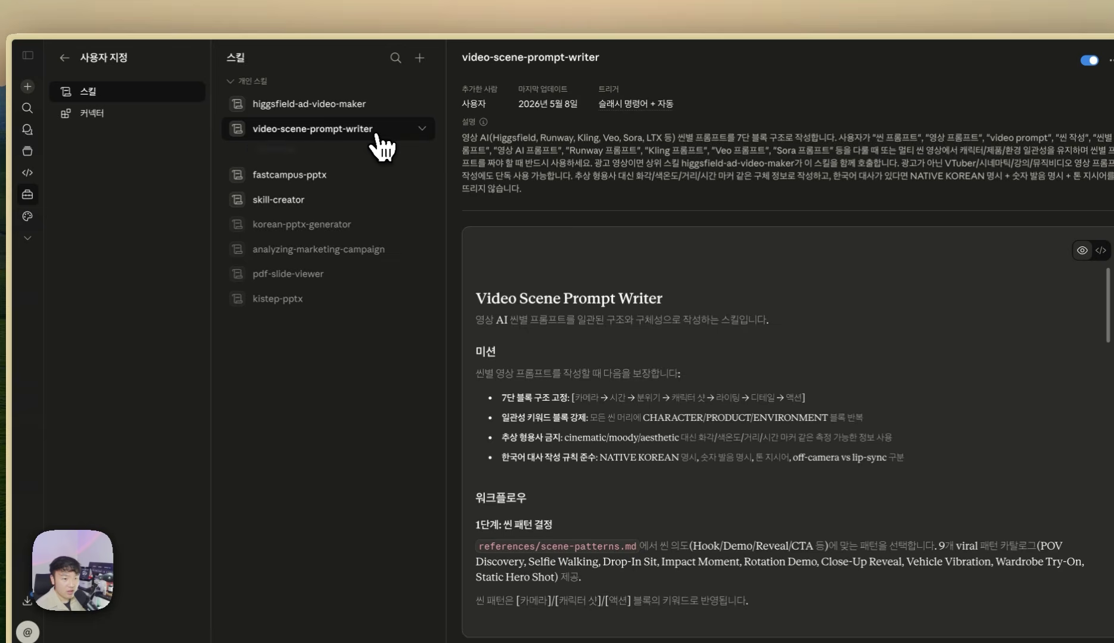
pyautogui.click(368, 153)
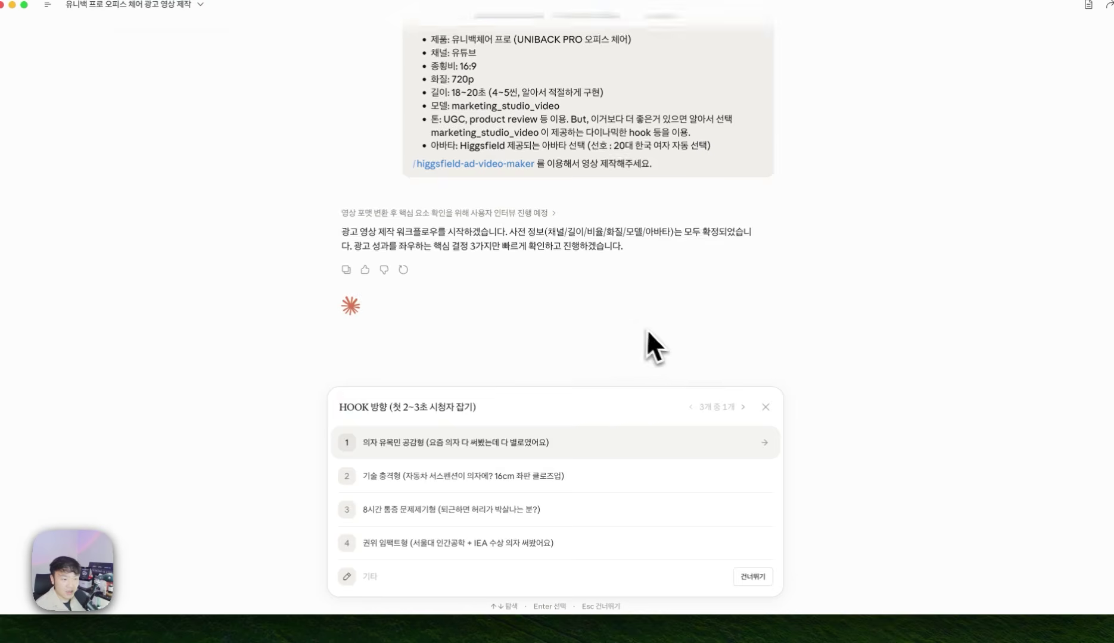
# Review the office chair ad request and answer the HOOK direction question with 의자 유목민 공감형.
pyautogui.scroll(5, 646, 329)
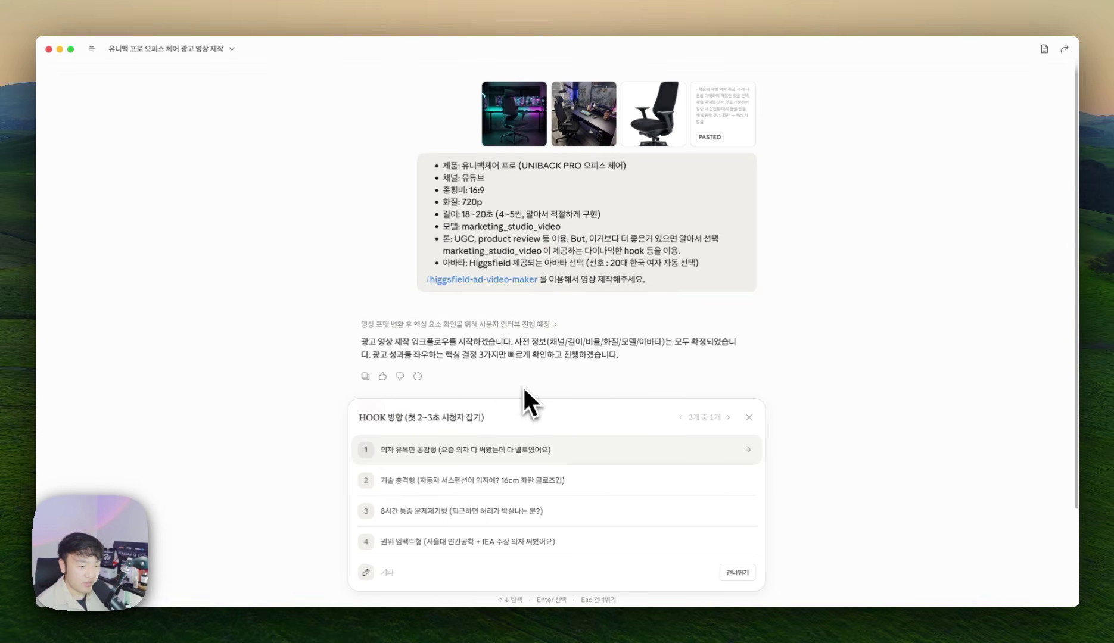
pyautogui.moveTo(381, 418); pyautogui.dragTo(470, 417)
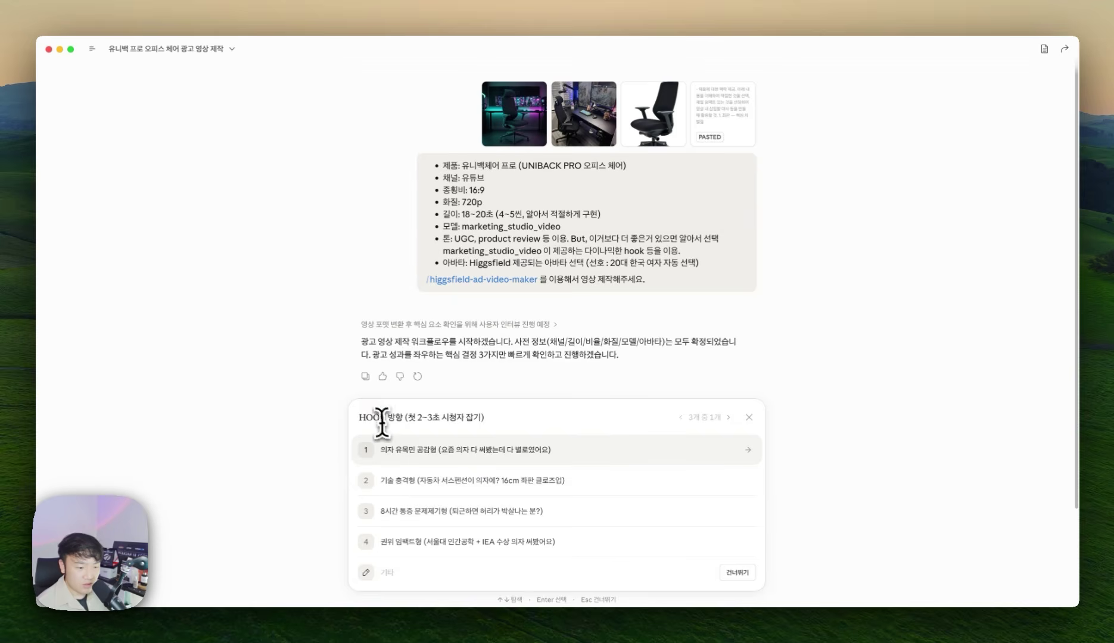
pyautogui.click(566, 414)
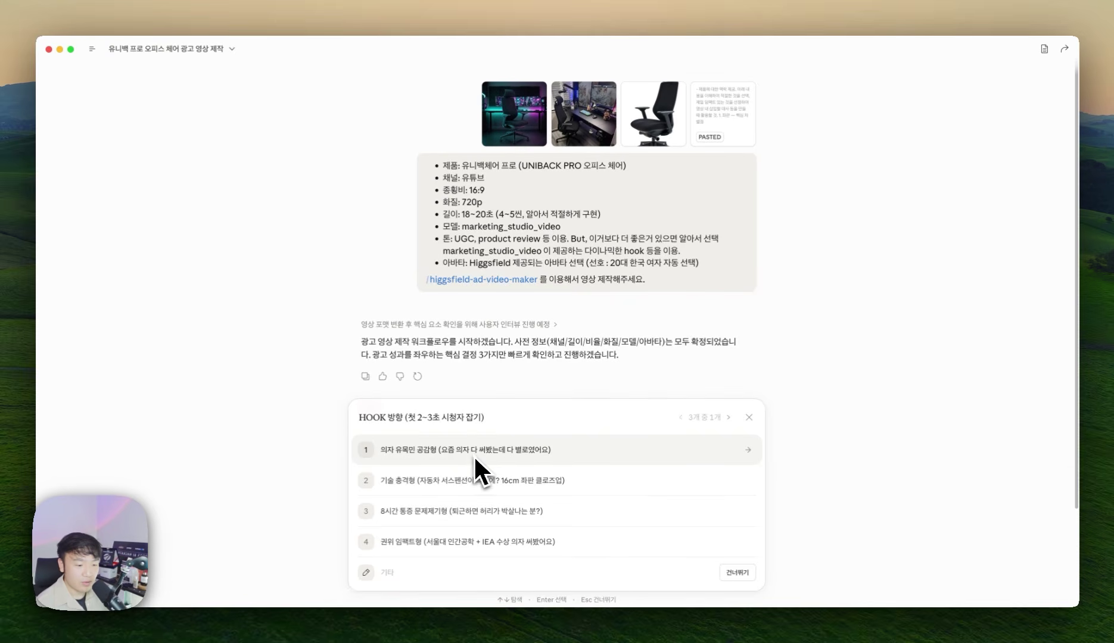
pyautogui.click(477, 462)
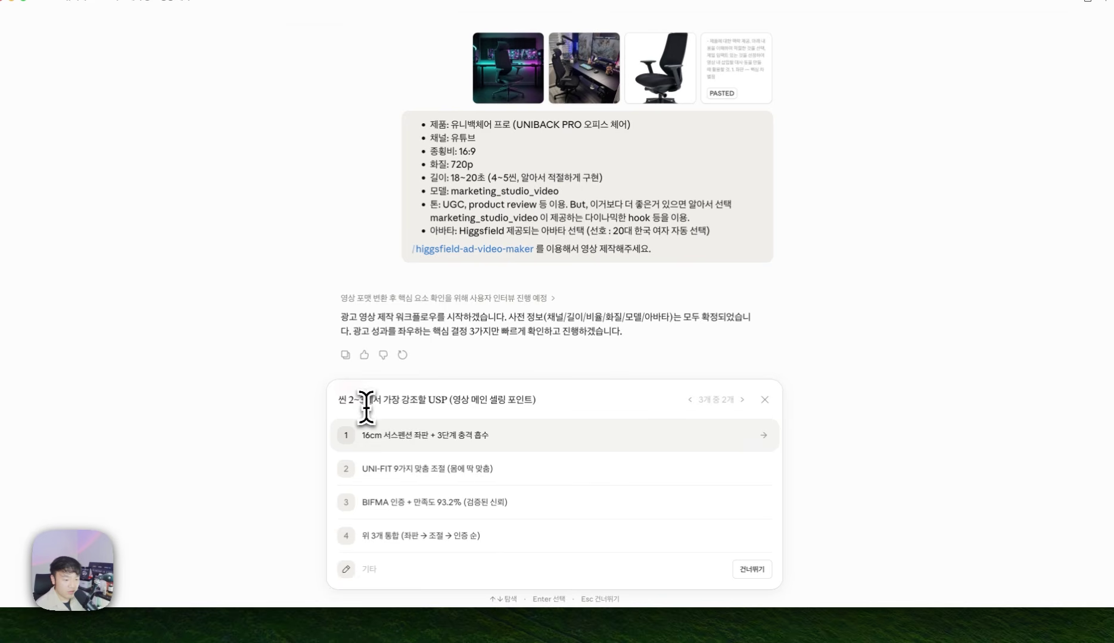
# Answer the USP question with UNI-FIT 9가지 맞춤 조절 and the closing CTA tone question with 추천 멘트.
pyautogui.moveTo(451, 405); pyautogui.dragTo(492, 405)
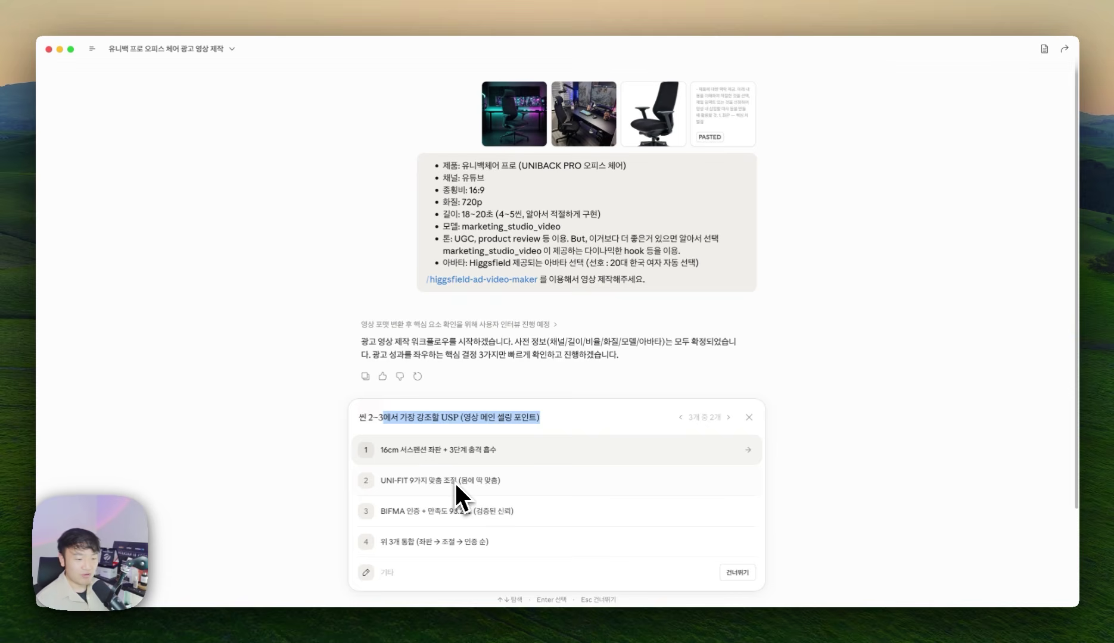
pyautogui.click(452, 472)
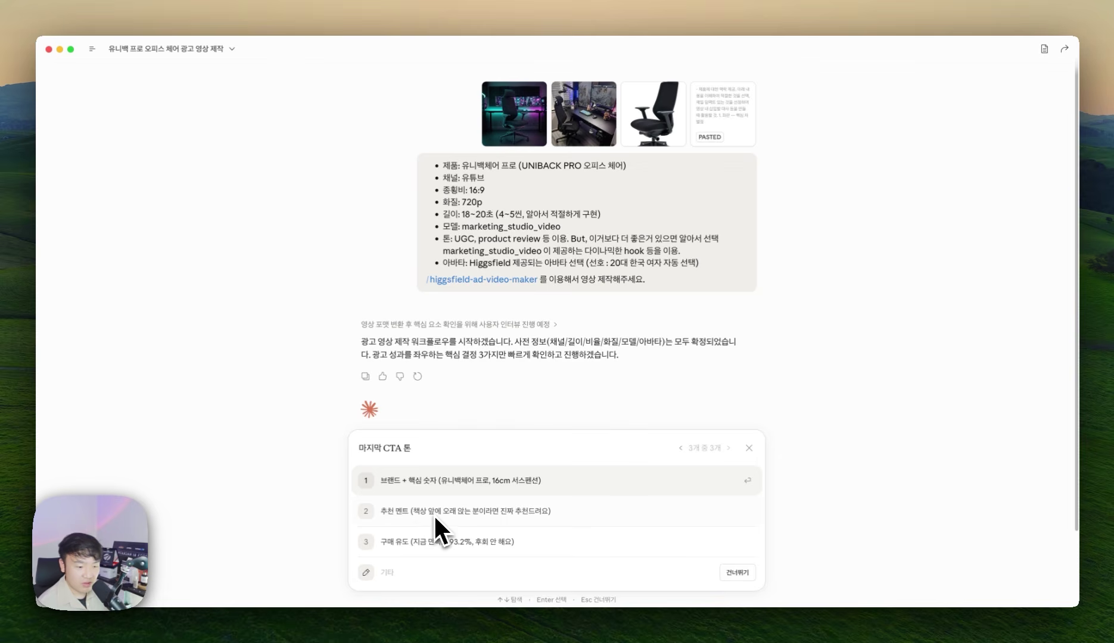
pyautogui.click(434, 511)
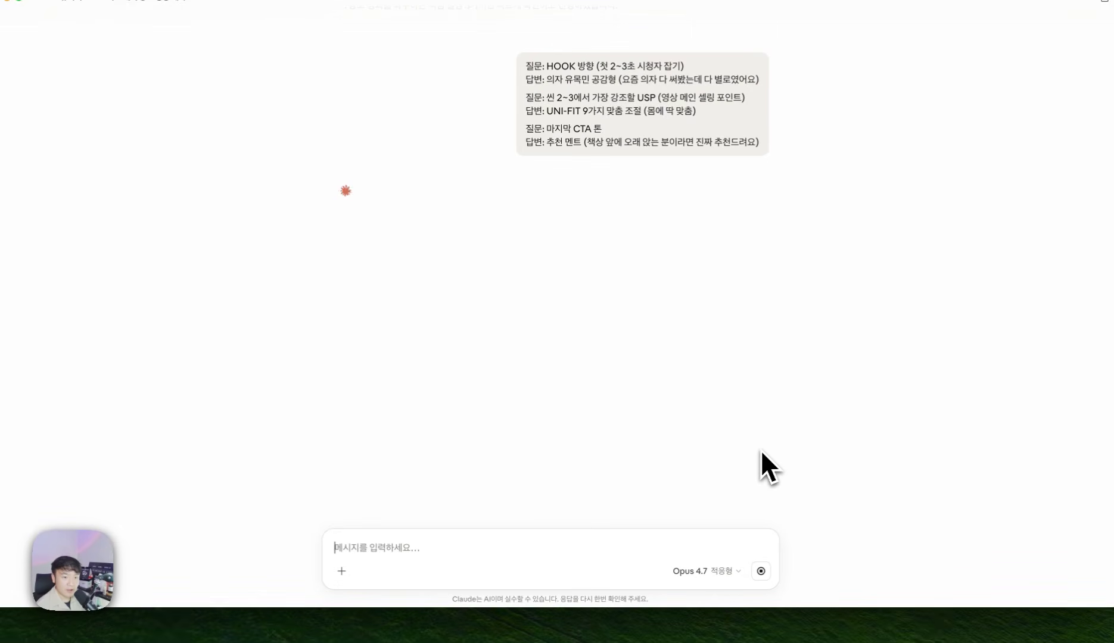
# Examine the submitted ad brief's channel, aspect ratio, quality, tone and marketing_studio_video lines.
pyautogui.scroll(5, 685, 358)
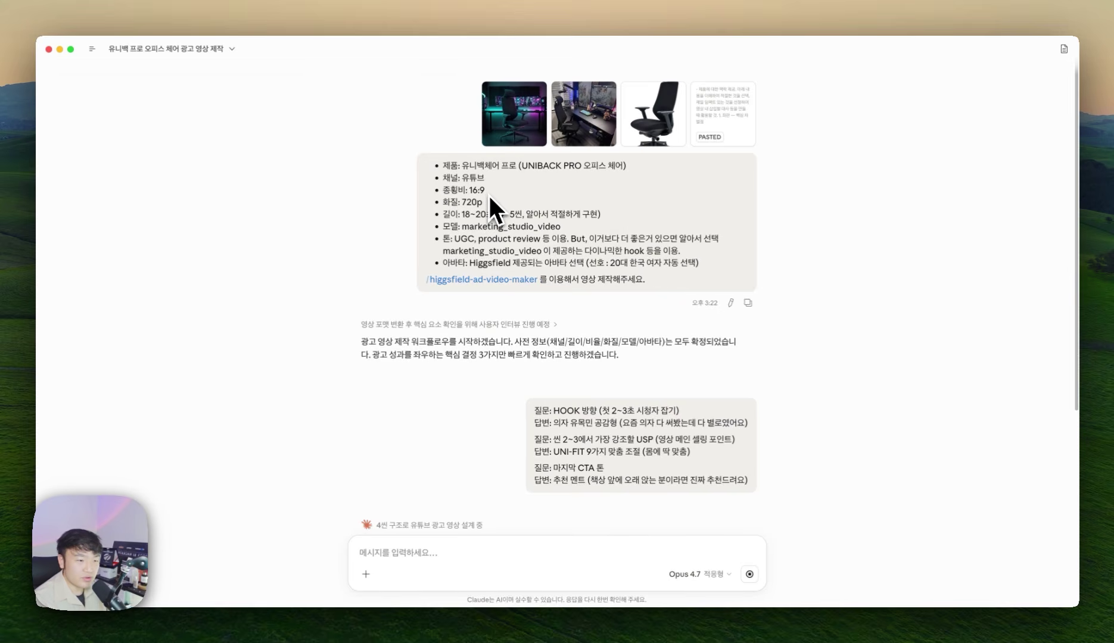
pyautogui.moveTo(486, 201); pyautogui.dragTo(448, 200)
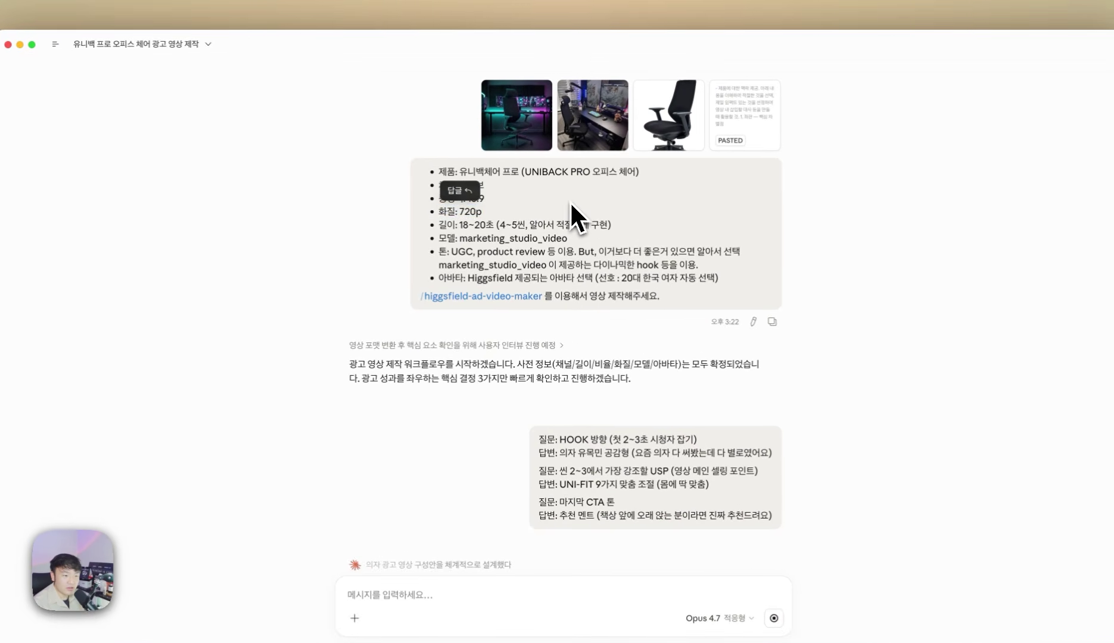
pyautogui.moveTo(483, 211); pyautogui.dragTo(462, 211)
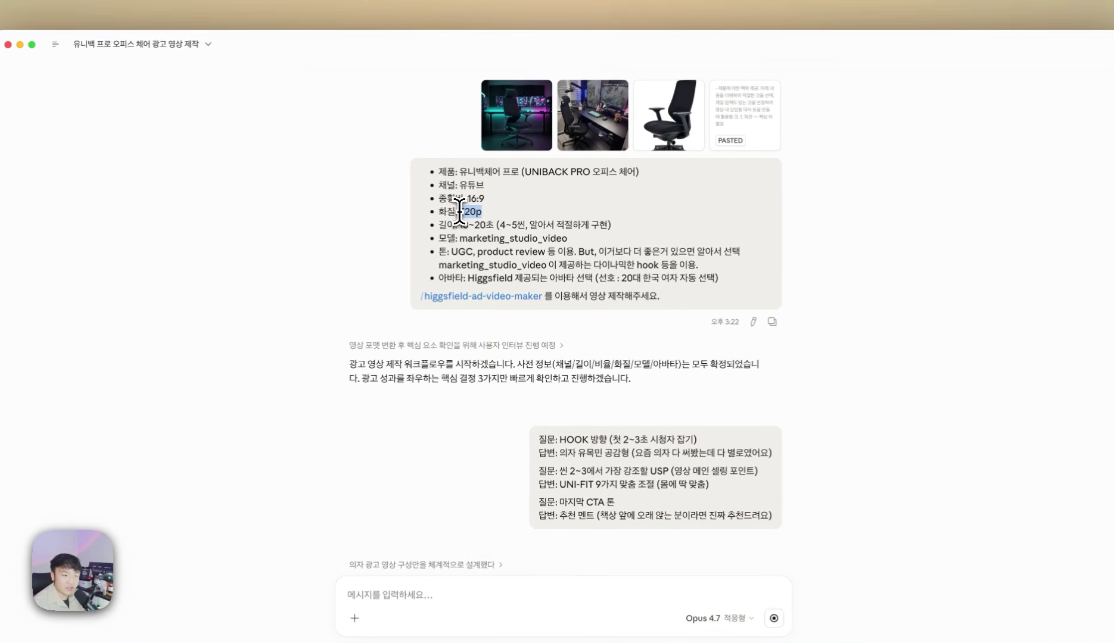
pyautogui.moveTo(484, 212); pyautogui.dragTo(430, 189)
pyautogui.click(570, 265)
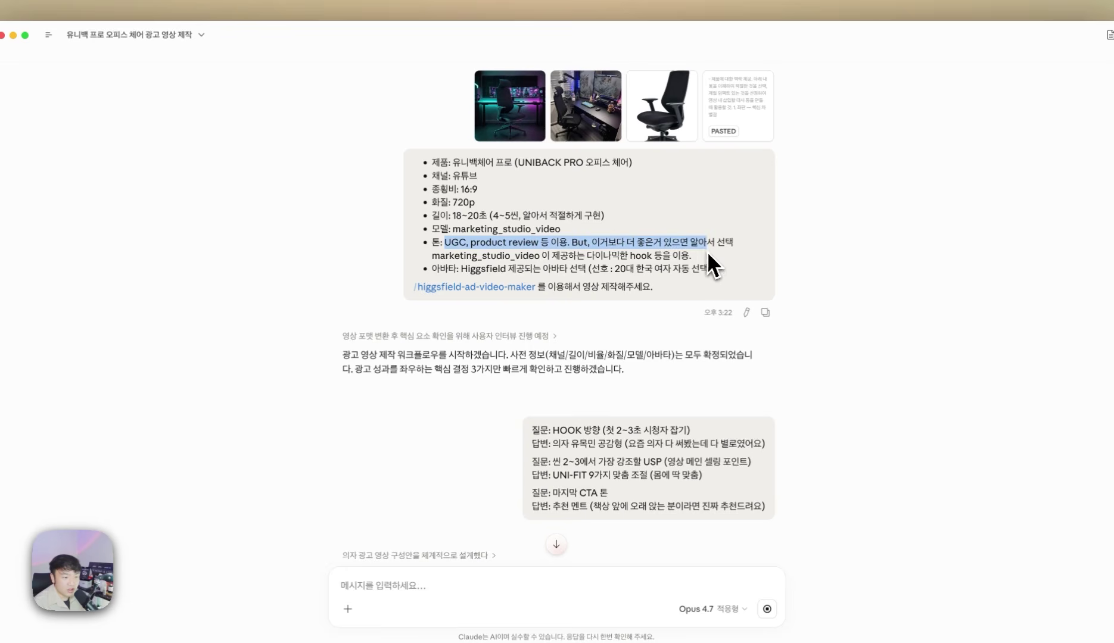
pyautogui.click(542, 257)
pyautogui.moveTo(480, 259); pyautogui.dragTo(427, 261)
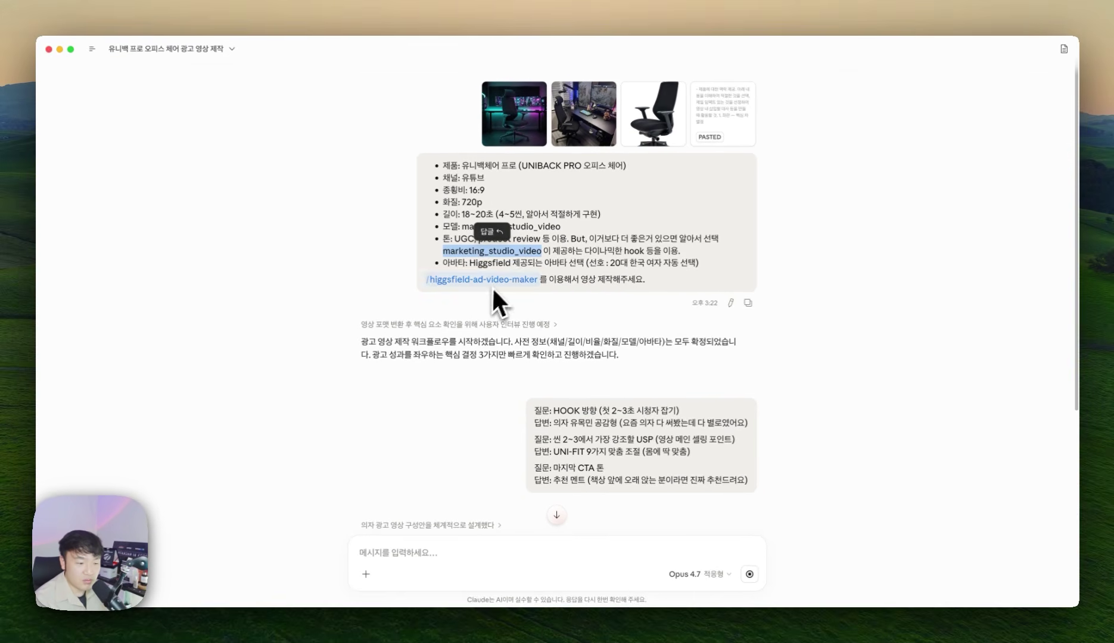
# Switch from the Claude chat to the Higgsfield website and open its Marketing Studio.
pyautogui.scroll(-10, 532, 458)
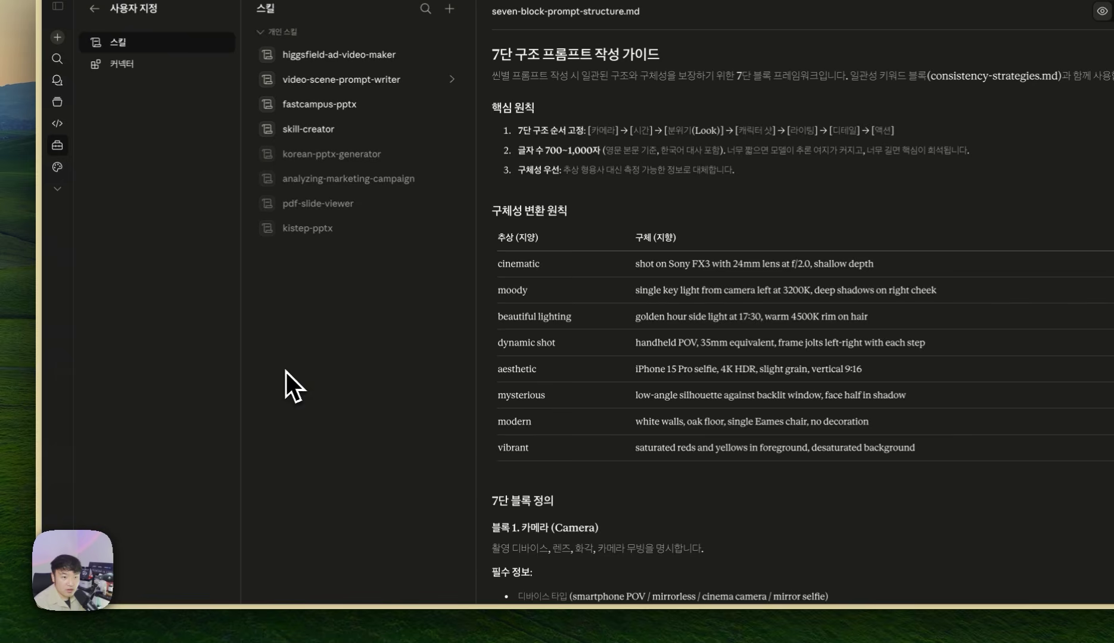
pyautogui.moveTo(95, 345)
pyautogui.click(117, 287)
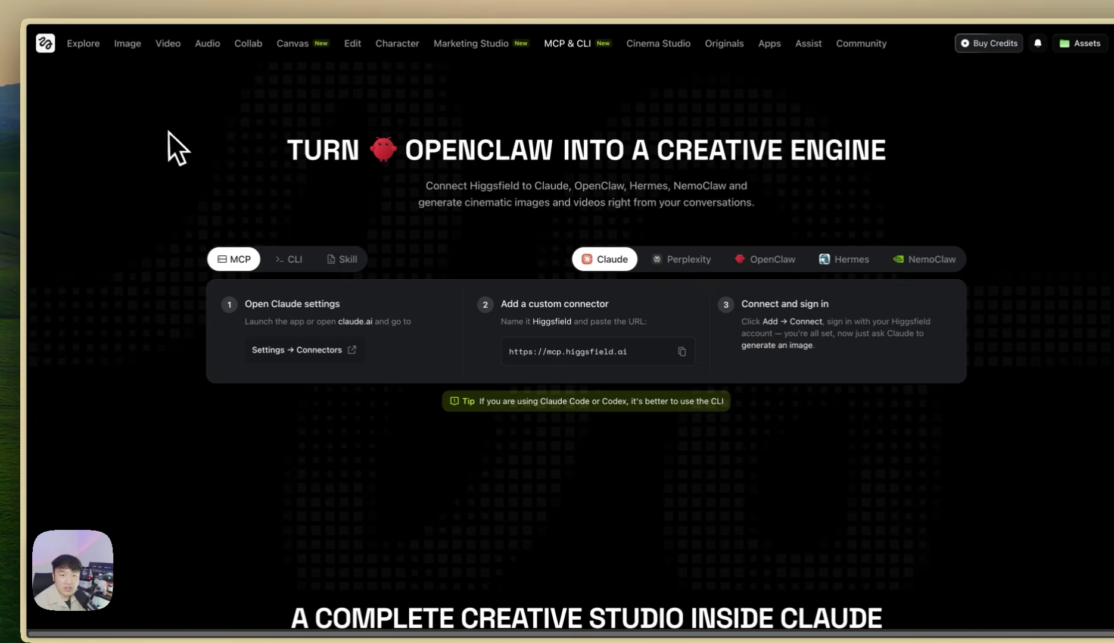
pyautogui.moveTo(139, 49)
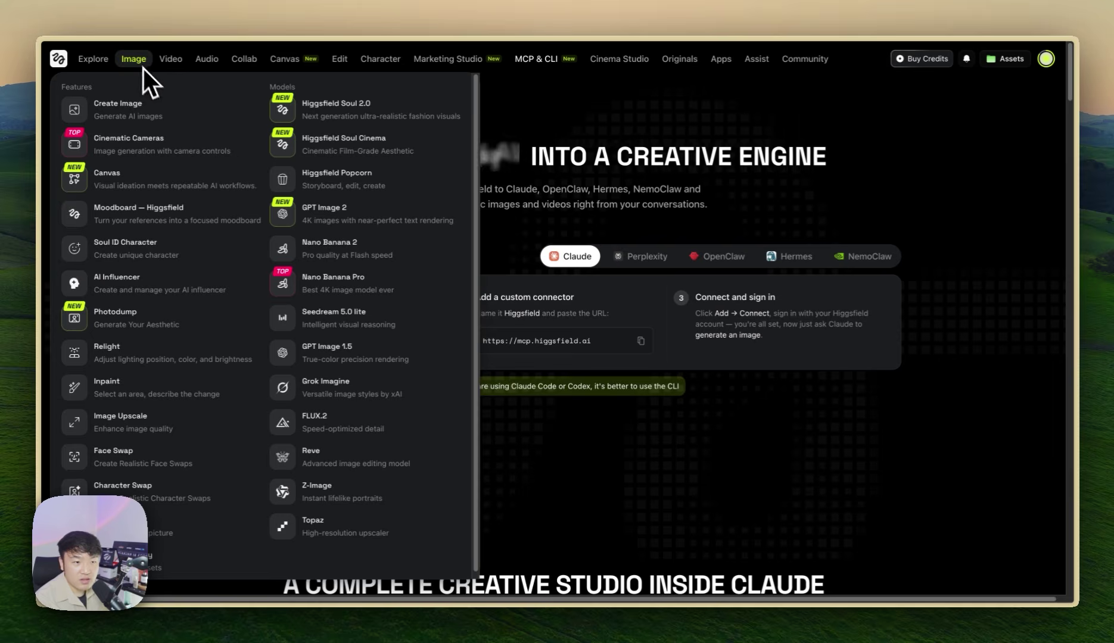
pyautogui.moveTo(181, 59)
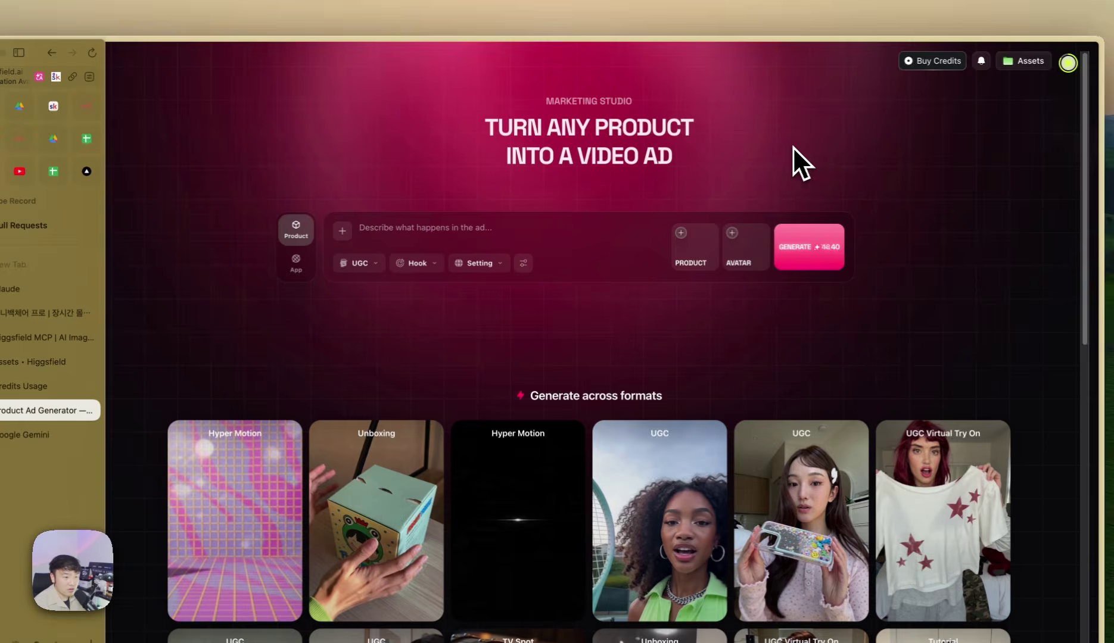
# Hide the browser sidebar, view the App ad options in Marketing Studio, and return to the Product mode.
pyautogui.press('super+shift+l')
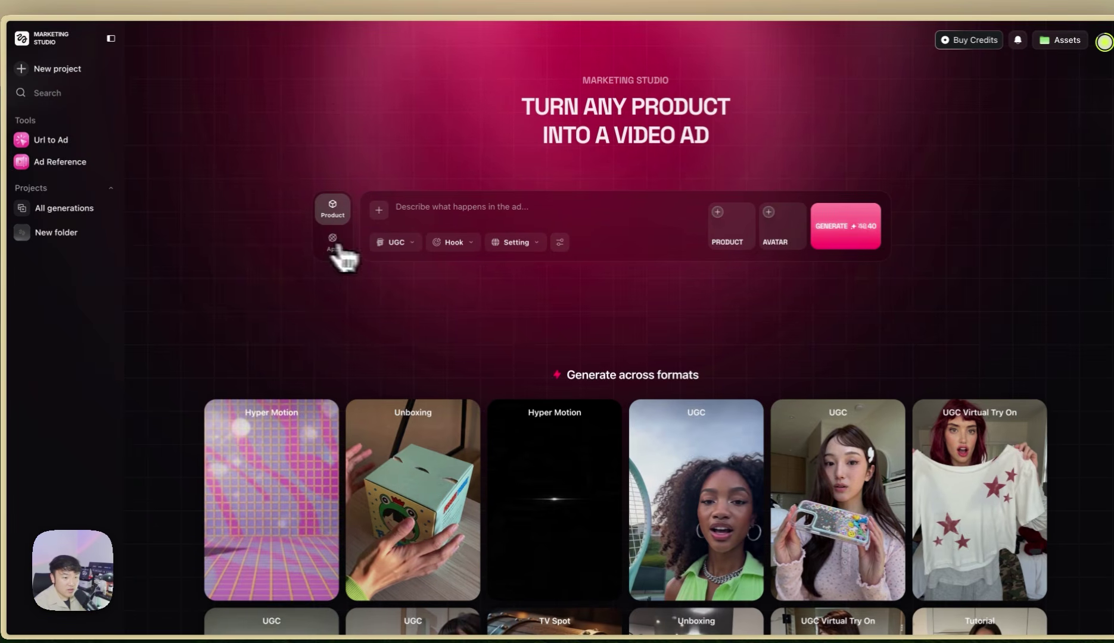
pyautogui.click(332, 242)
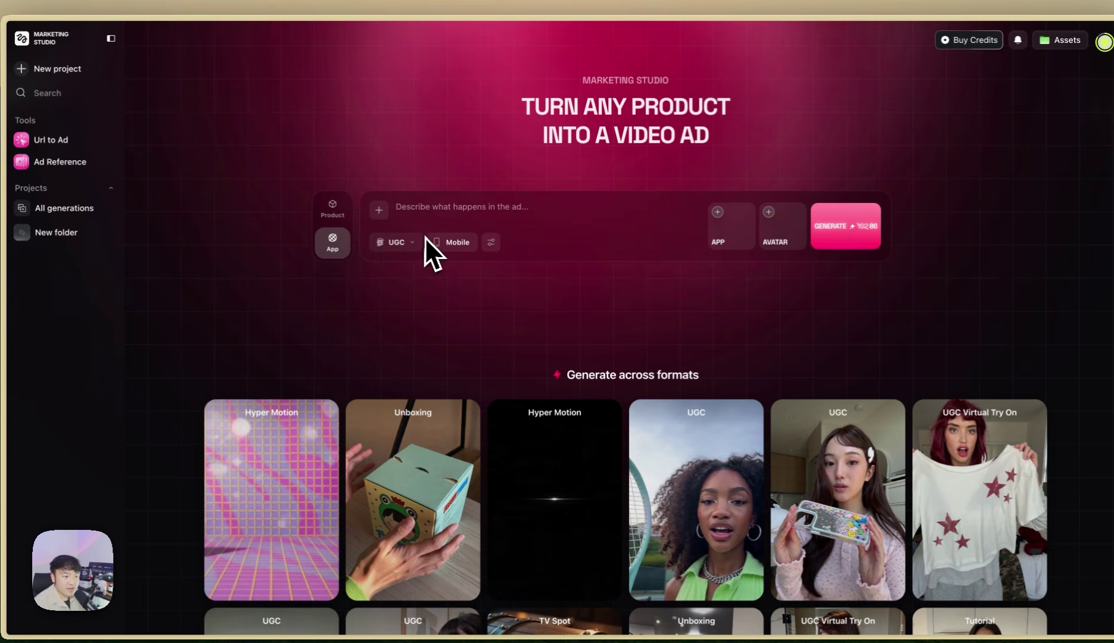
pyautogui.click(334, 211)
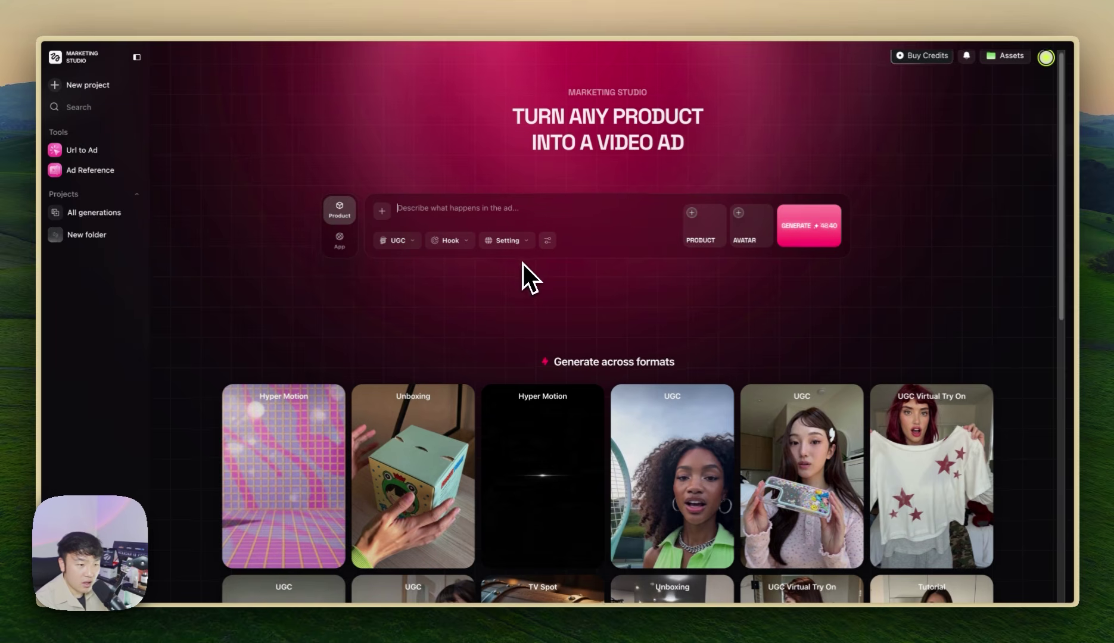
pyautogui.scroll(-1, 523, 264)
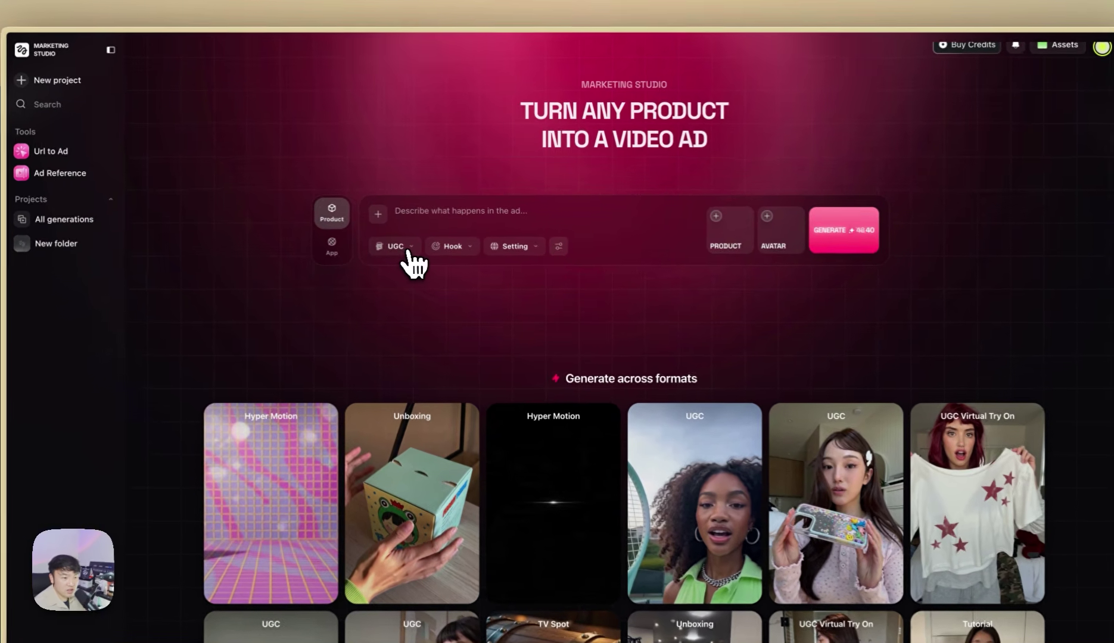
# Examine the Marketing Studio ad format presets, including Unboxing and Wild Card, and close the format picker without changing the UGC format.
pyautogui.click(399, 239)
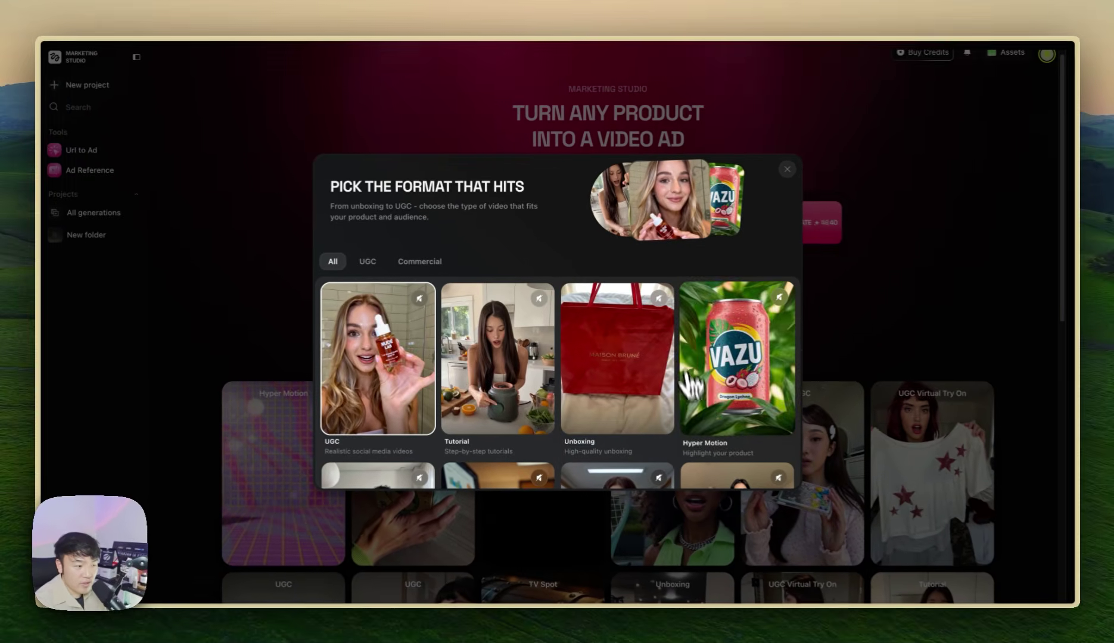
pyautogui.scroll(-5, 689, 428)
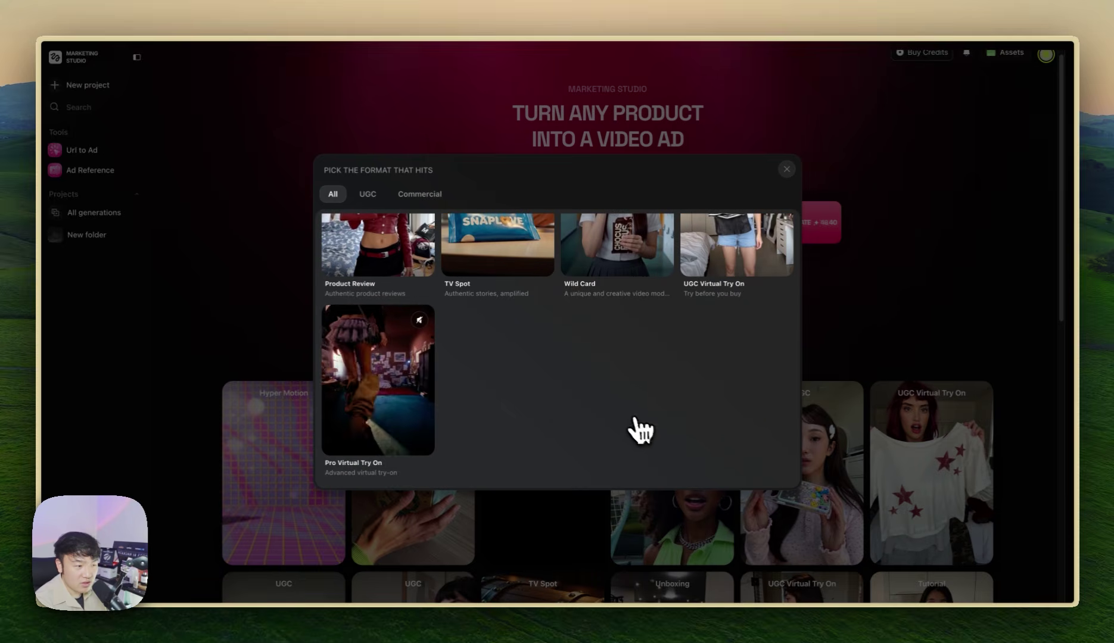
pyautogui.scroll(5, 647, 476)
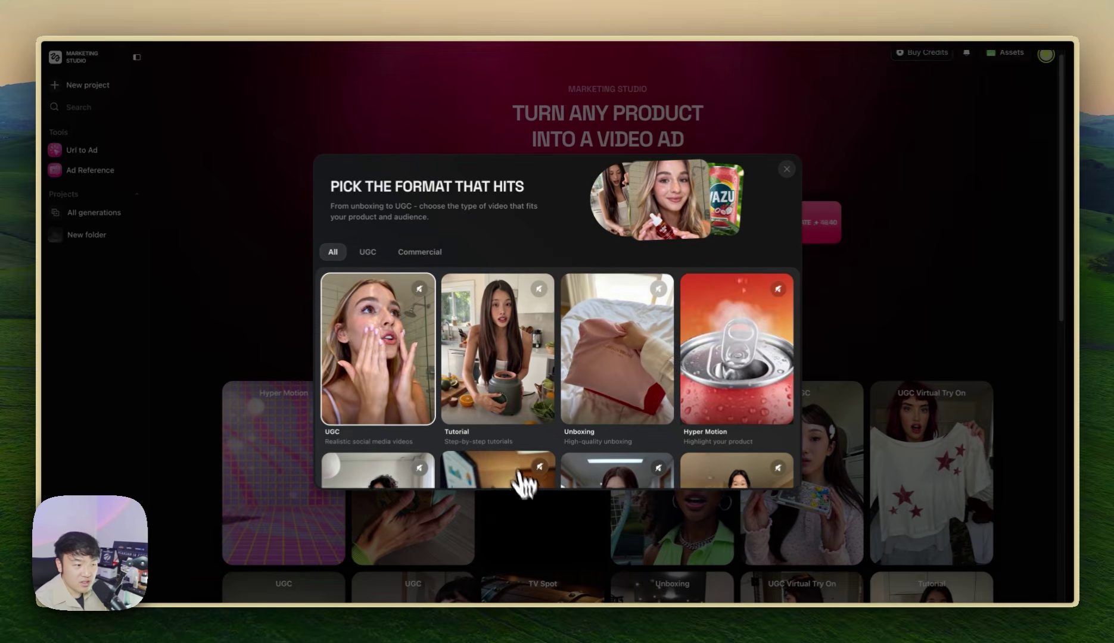
pyautogui.scroll(-3, 559, 257)
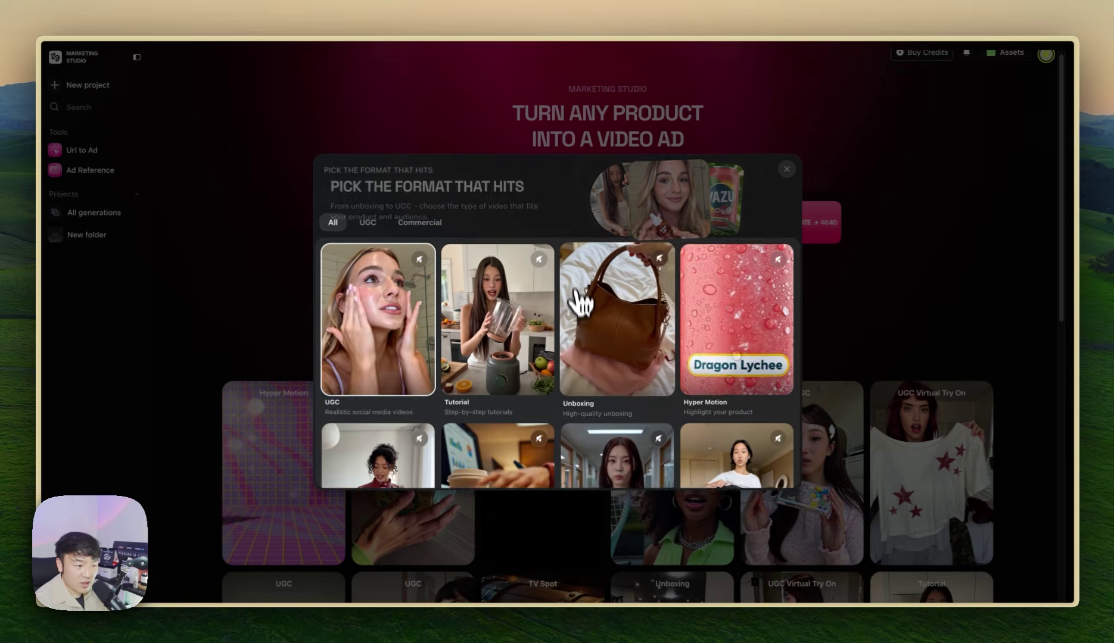
pyautogui.scroll(-2, 563, 241)
pyautogui.click(659, 297)
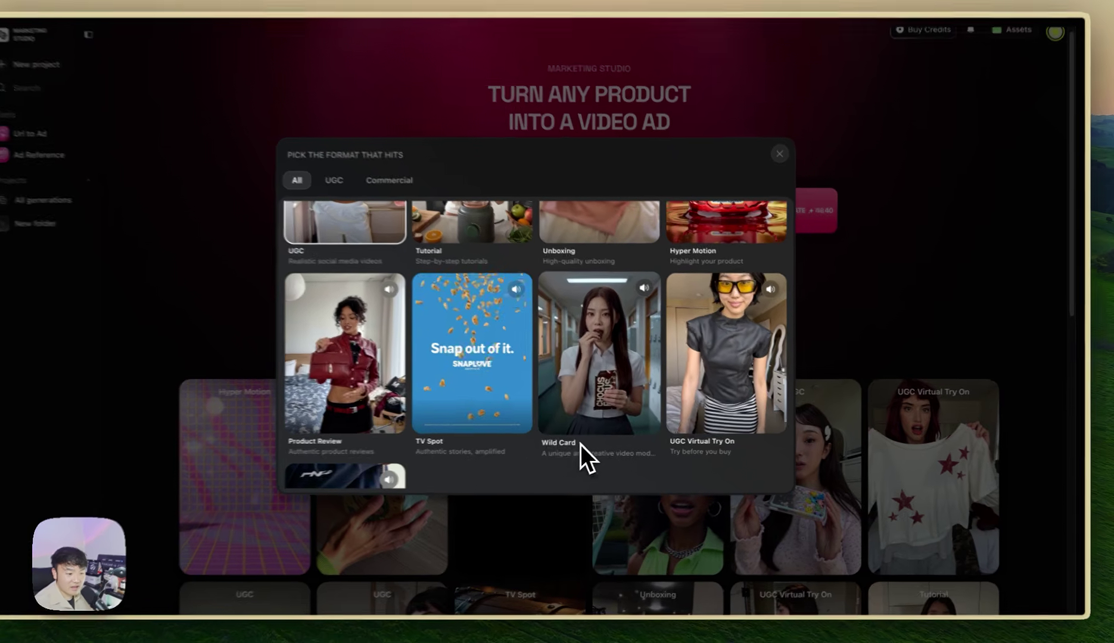
pyautogui.moveTo(580, 445); pyautogui.dragTo(540, 444)
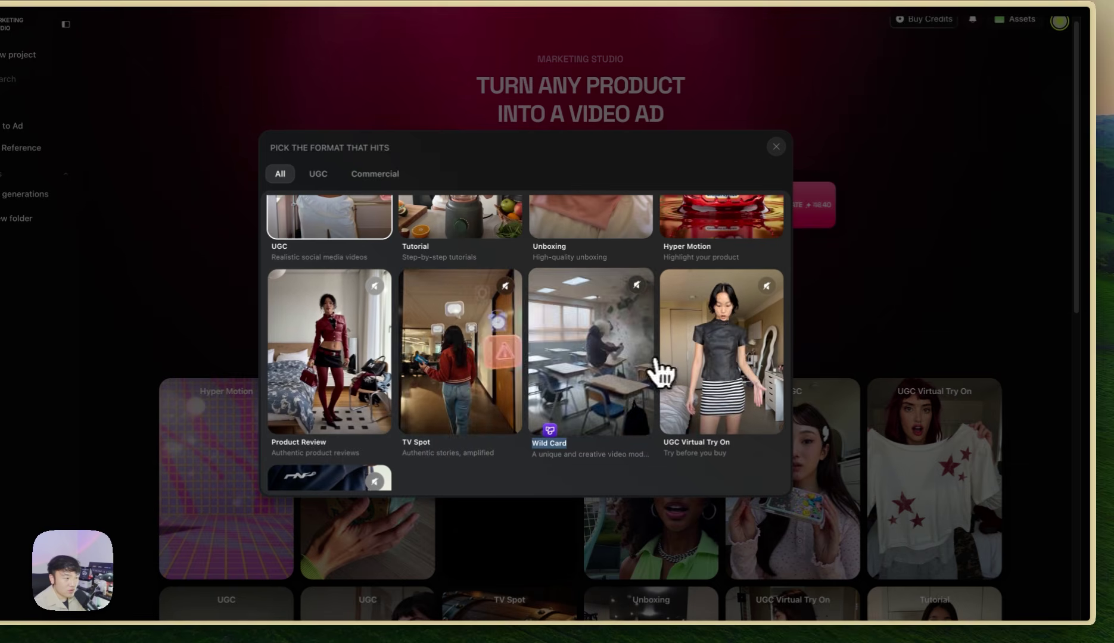
pyautogui.click(908, 303)
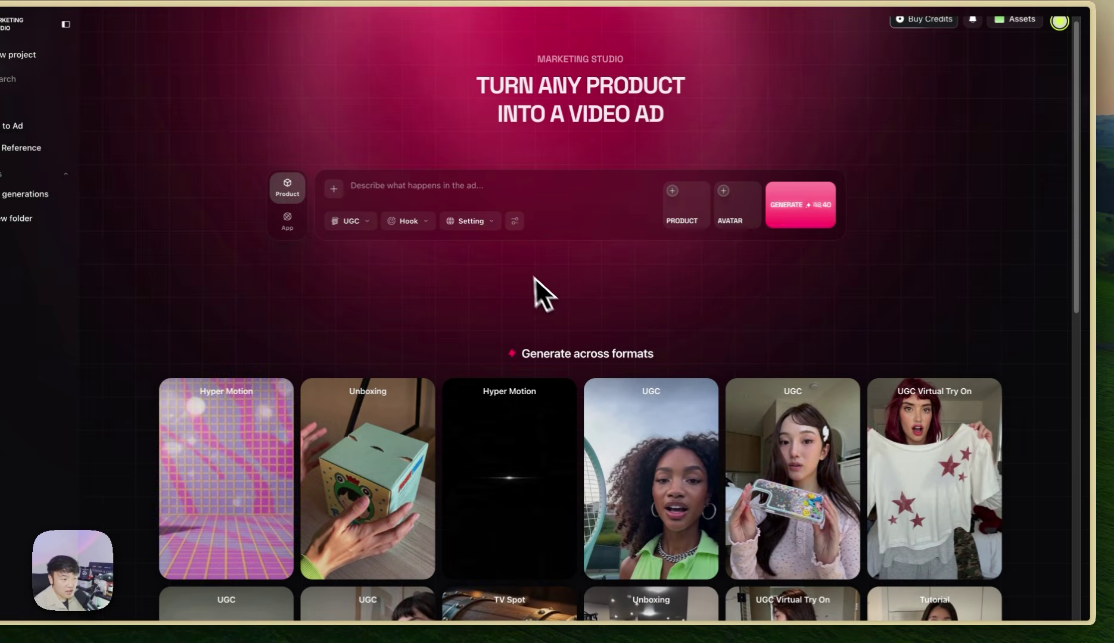
# Look through the example videos in the Generate across formats gallery.
pyautogui.scroll(-10, 791, 335)
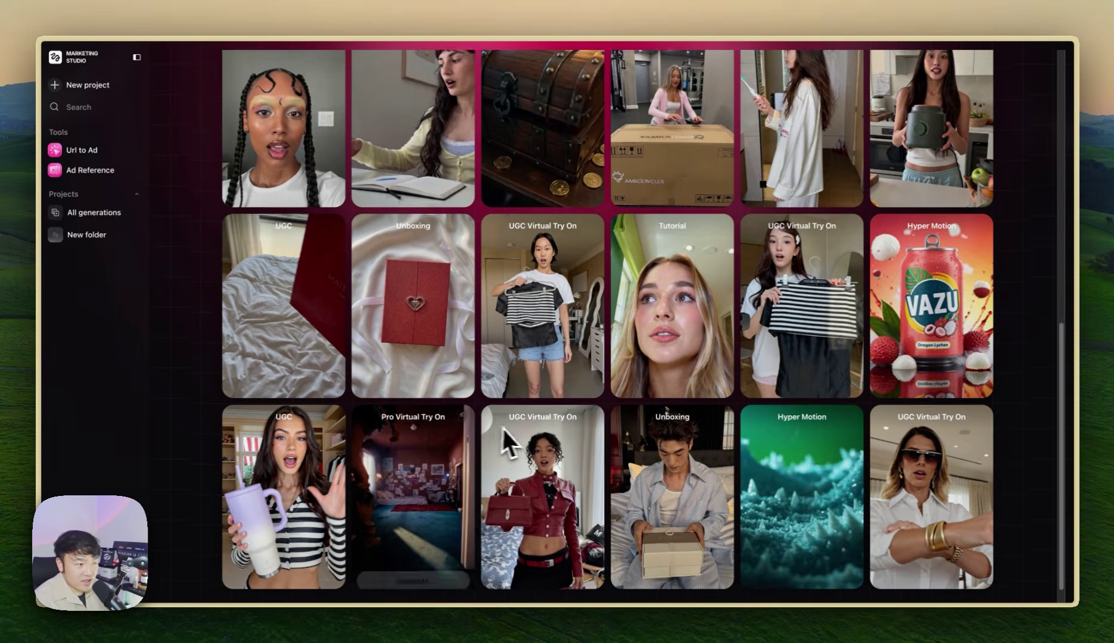
pyautogui.scroll(10, 499, 427)
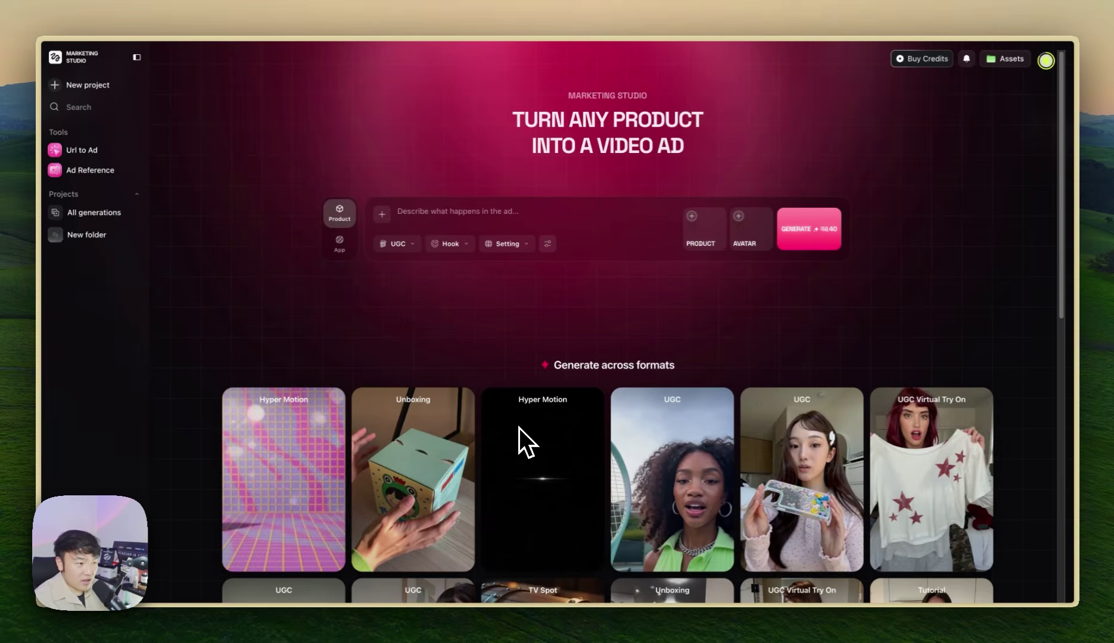
pyautogui.scroll(-3, 559, 439)
pyautogui.scroll(3, 536, 387)
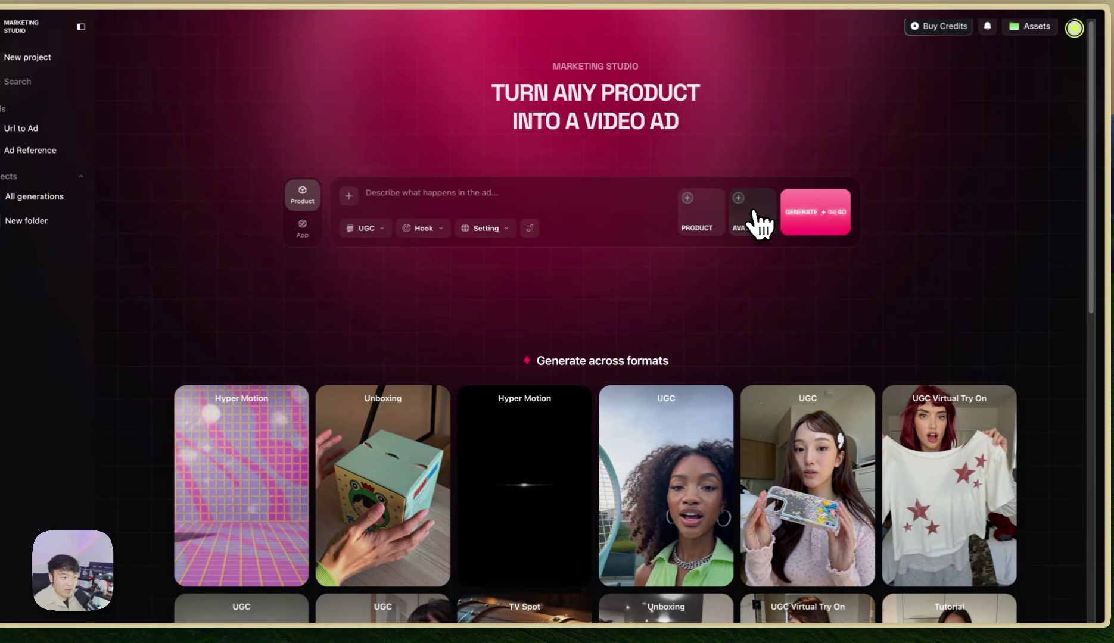
# Browse the full avatar library and the My avatars category, and close the avatar picker without selecting one.
pyautogui.click(755, 239)
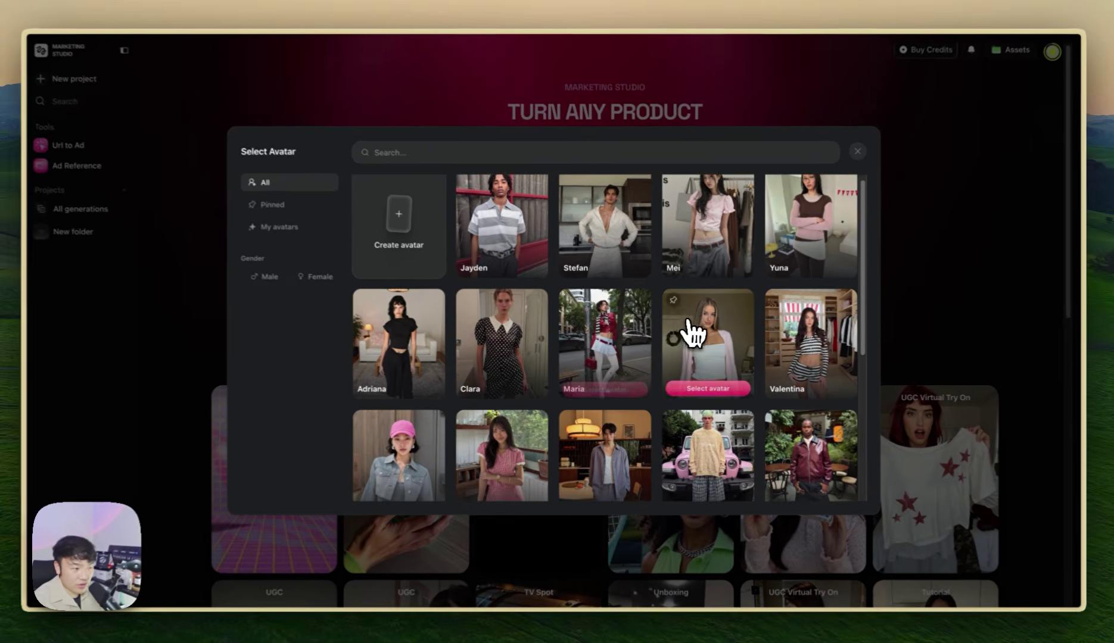
pyautogui.scroll(-1, 691, 358)
pyautogui.scroll(-4, 707, 393)
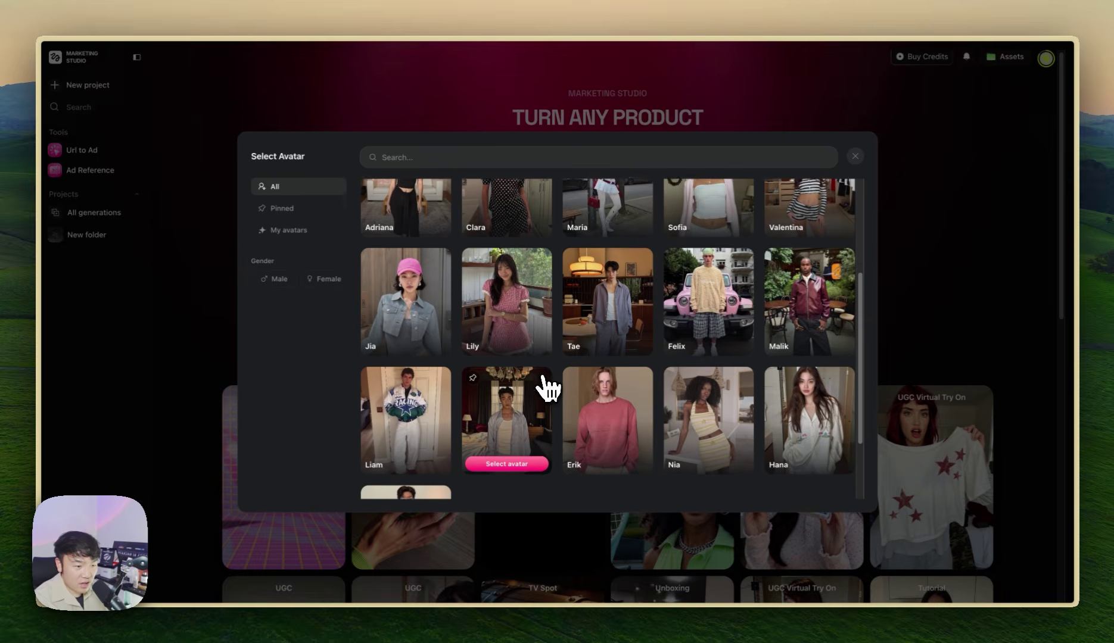
pyautogui.scroll(-1, 732, 411)
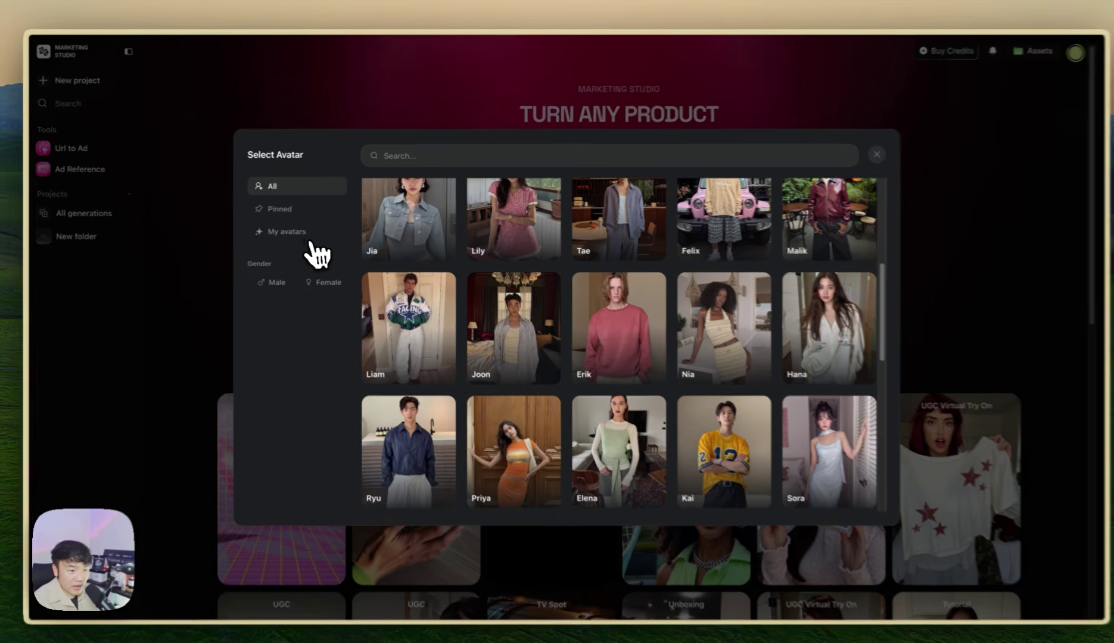
pyautogui.click(298, 231)
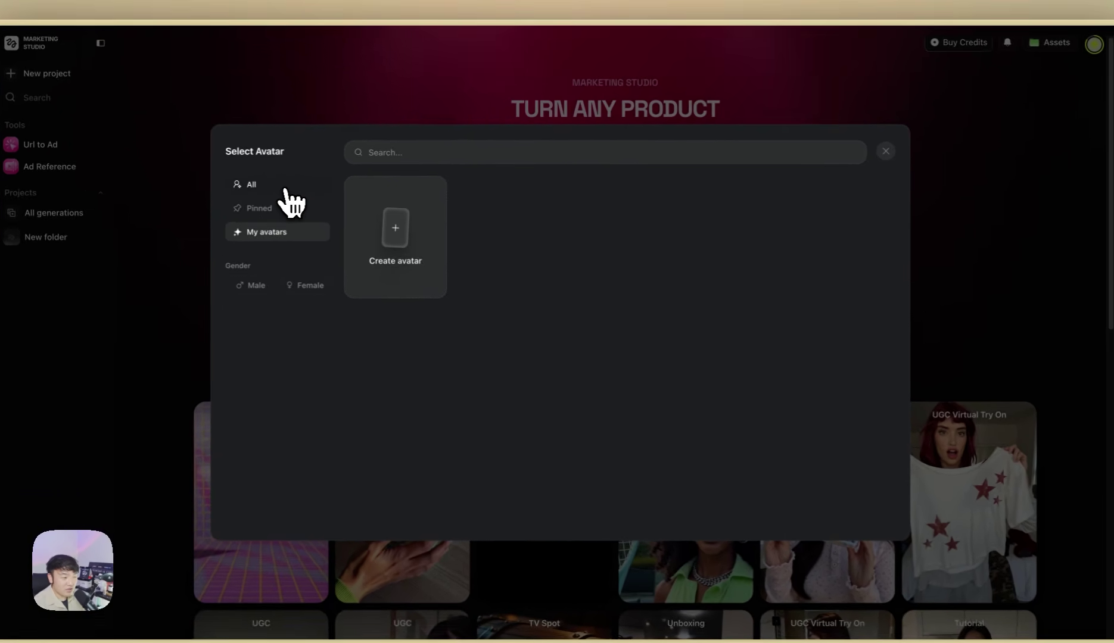
pyautogui.click(306, 192)
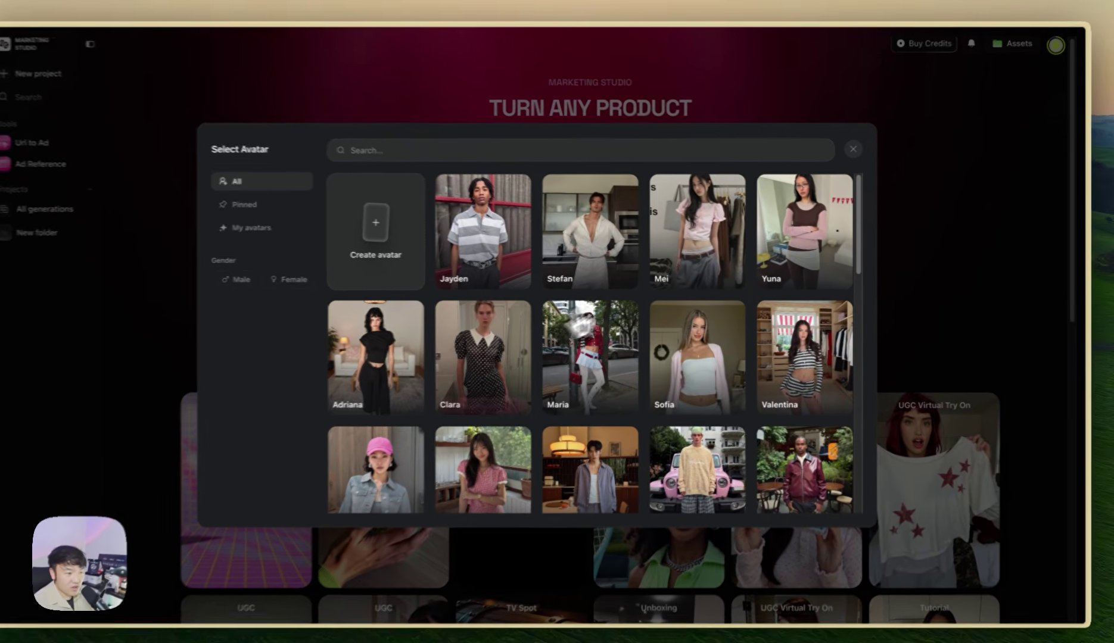
pyautogui.scroll(-2, 700, 370)
pyautogui.scroll(-10, 686, 318)
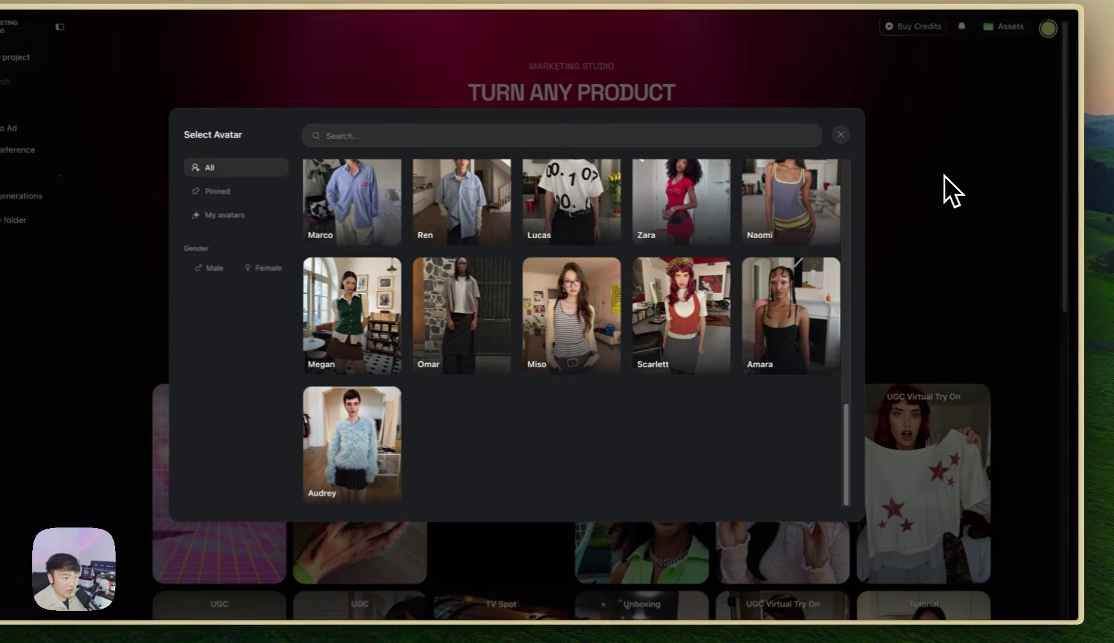
pyautogui.click(944, 175)
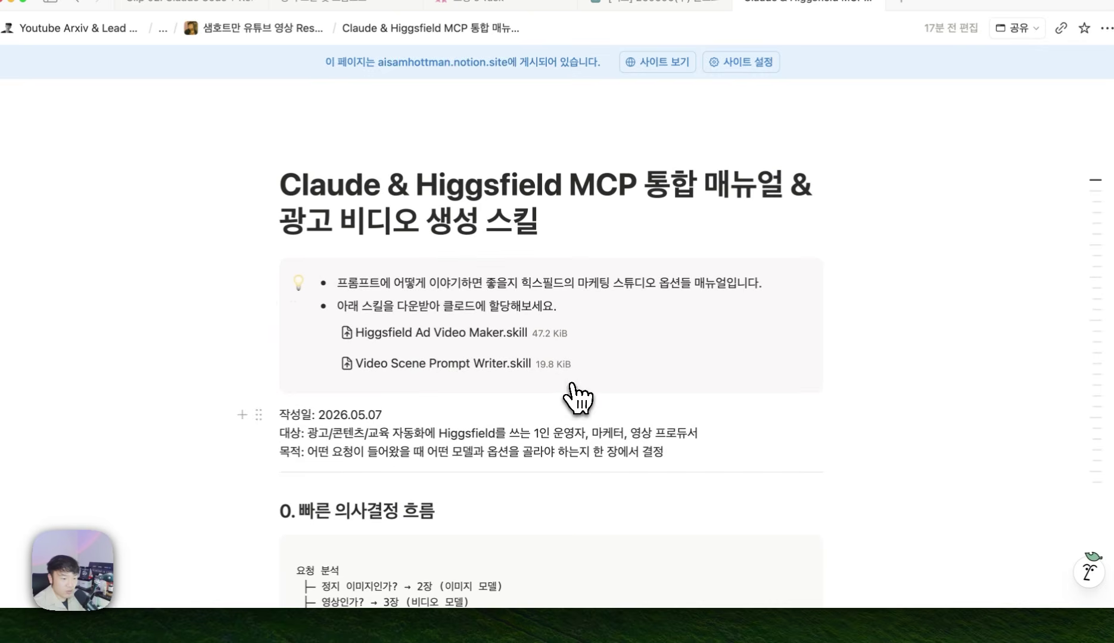
# In the Notion page Claude & Higgsfield MCP 통합 매뉴얼, examine the image model comparison table, highlighting the Nano Banana Pro row.
pyautogui.scroll(-15, 587, 411)
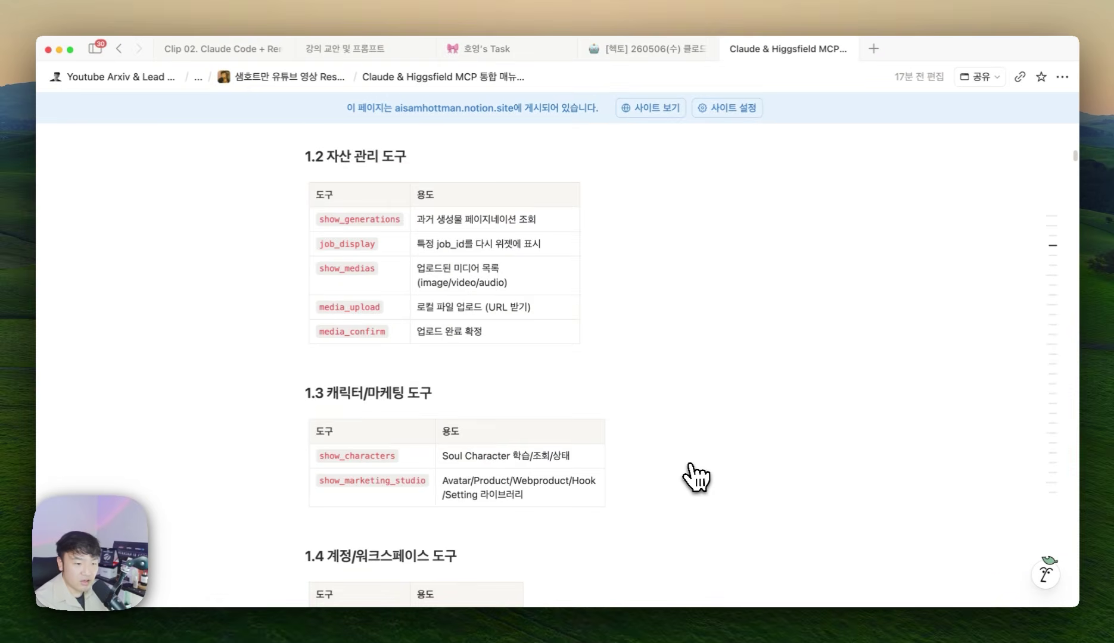
pyautogui.scroll(-10, 693, 477)
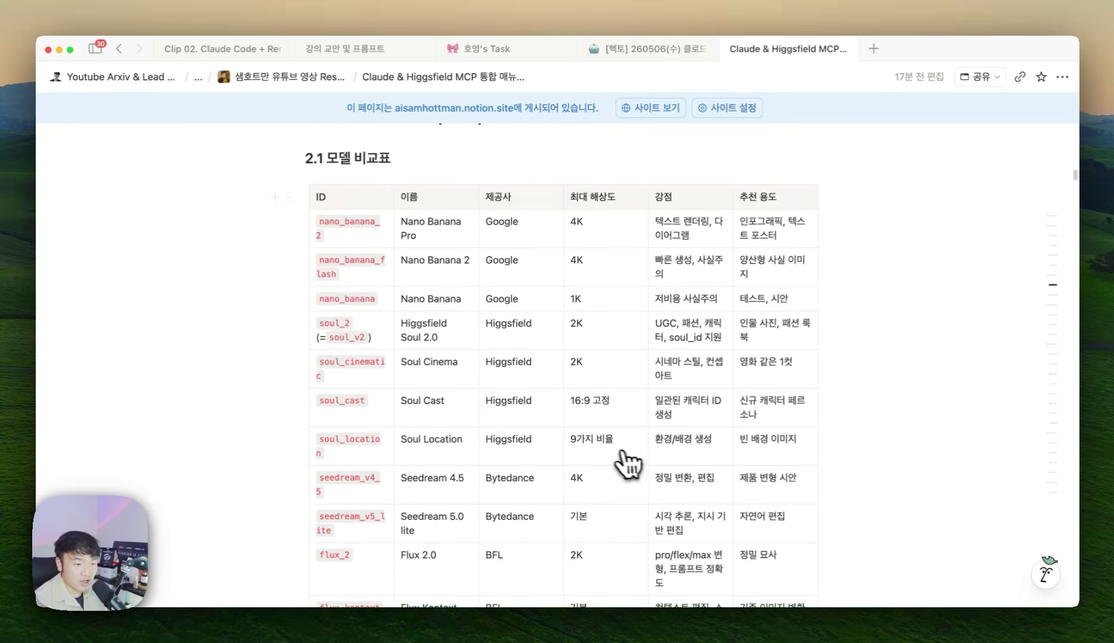
pyautogui.moveTo(428, 240); pyautogui.dragTo(707, 238)
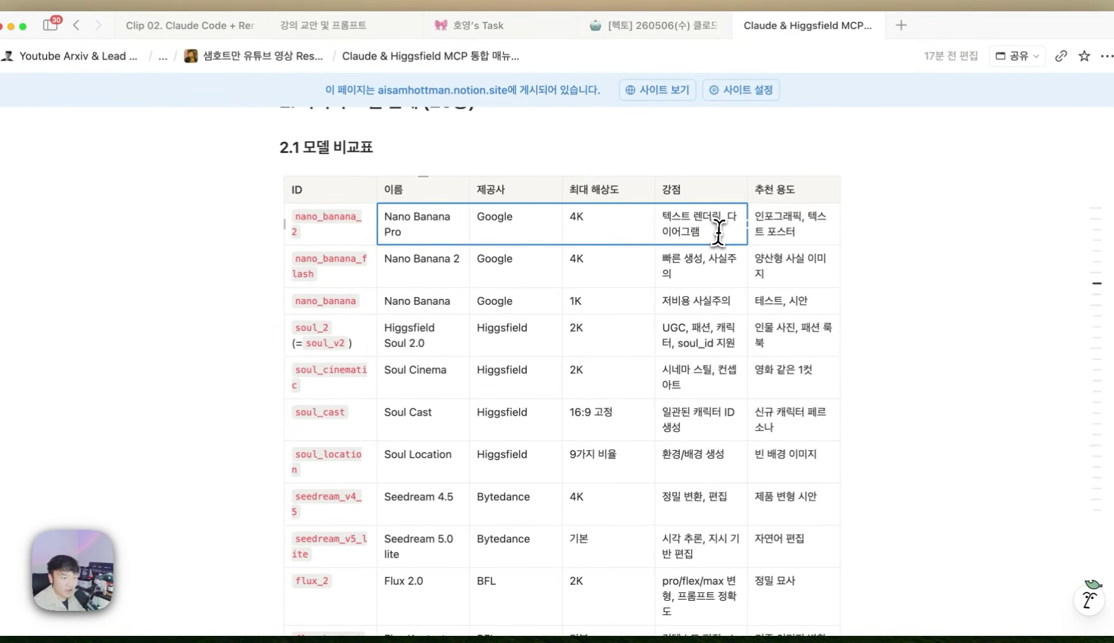
pyautogui.scroll(-1, 541, 387)
# Examine the manual's video model comparison table and highlight the marketing_studio_video row.
pyautogui.scroll(-15, 546, 395)
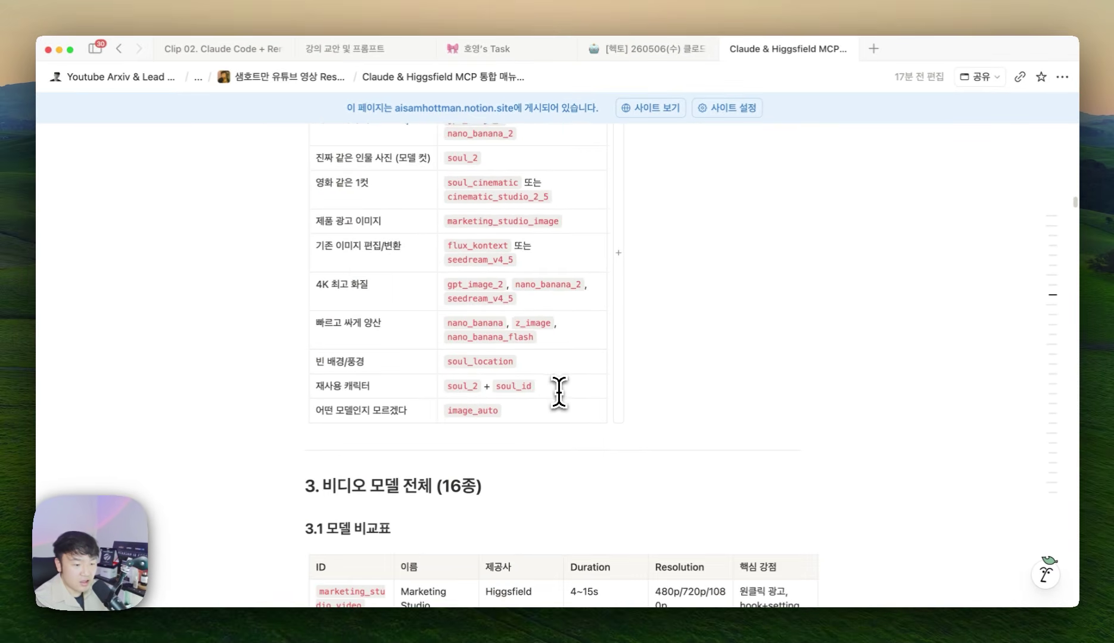
pyautogui.scroll(-7, 559, 392)
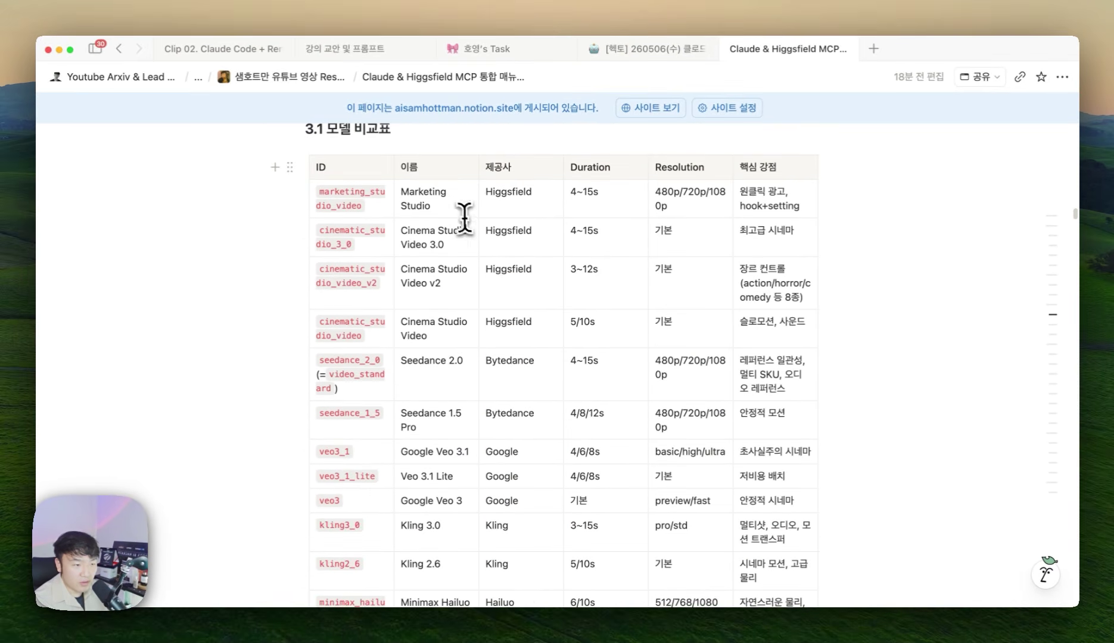
pyautogui.moveTo(443, 219); pyautogui.dragTo(681, 208)
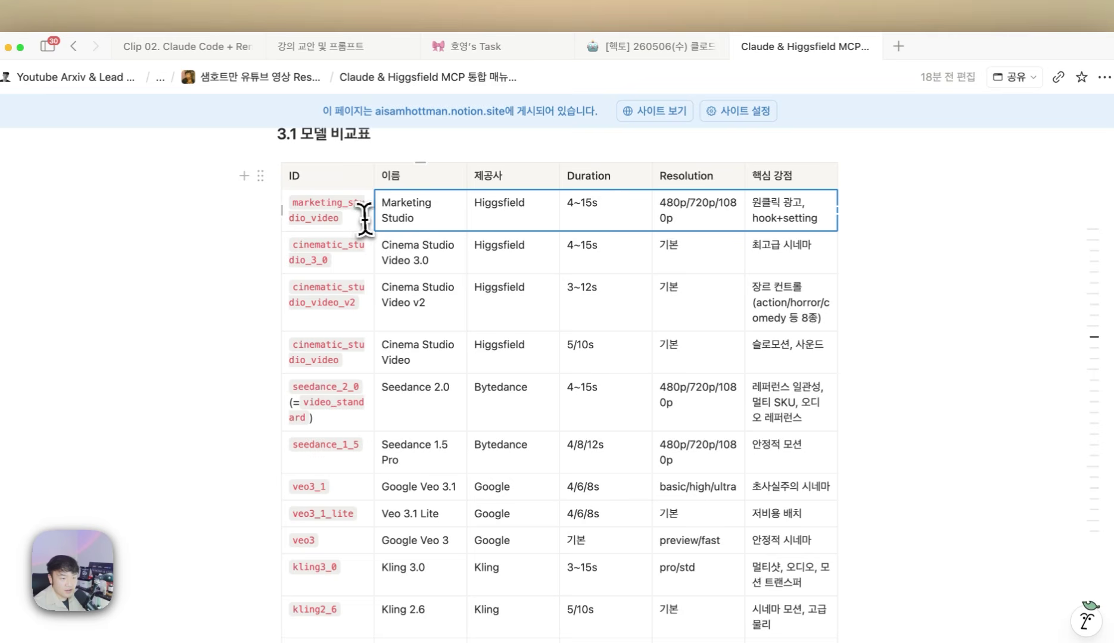
pyautogui.moveTo(393, 218); pyautogui.dragTo(778, 219)
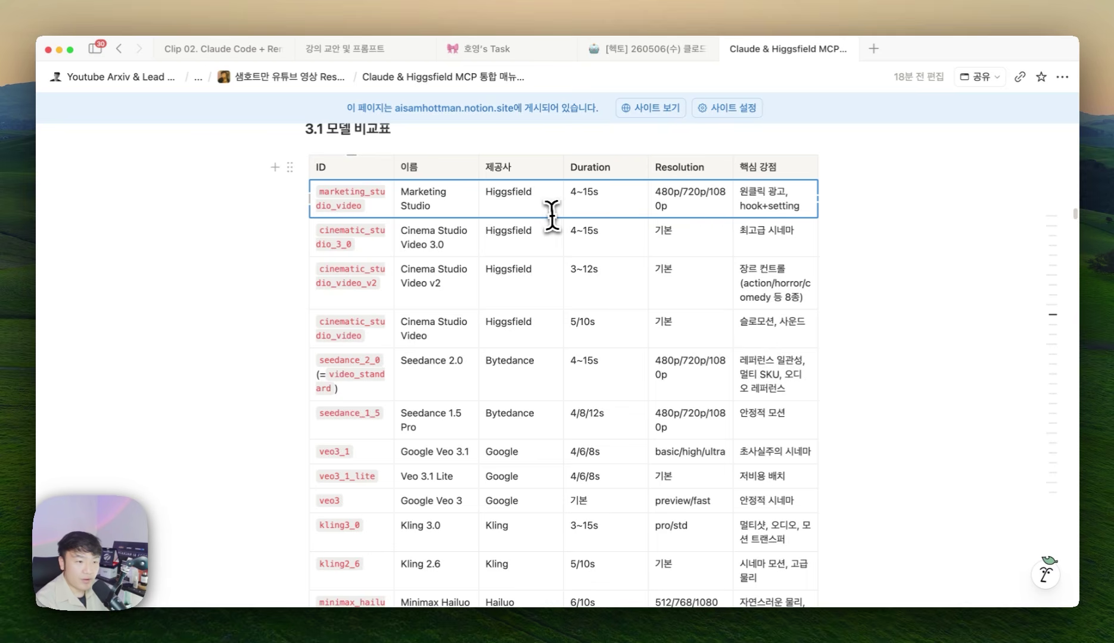
# Examine the Mode preset table in the Marketing Studio 완전 분석 section, highlighting product_review and the other preset rows.
pyautogui.scroll(-15, 547, 216)
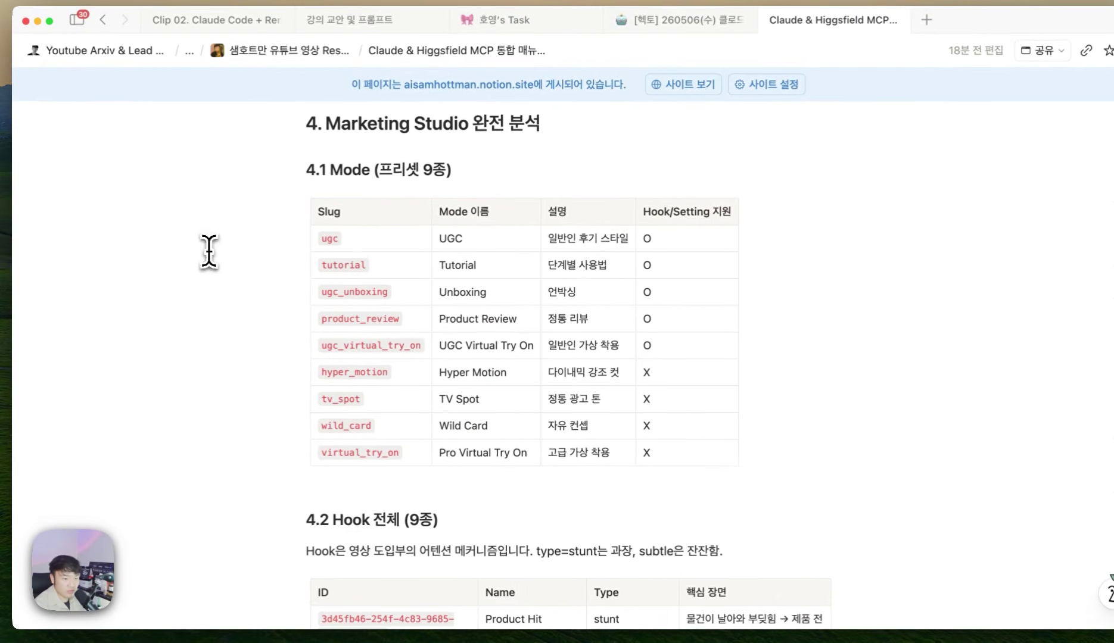
pyautogui.moveTo(435, 318); pyautogui.dragTo(381, 318)
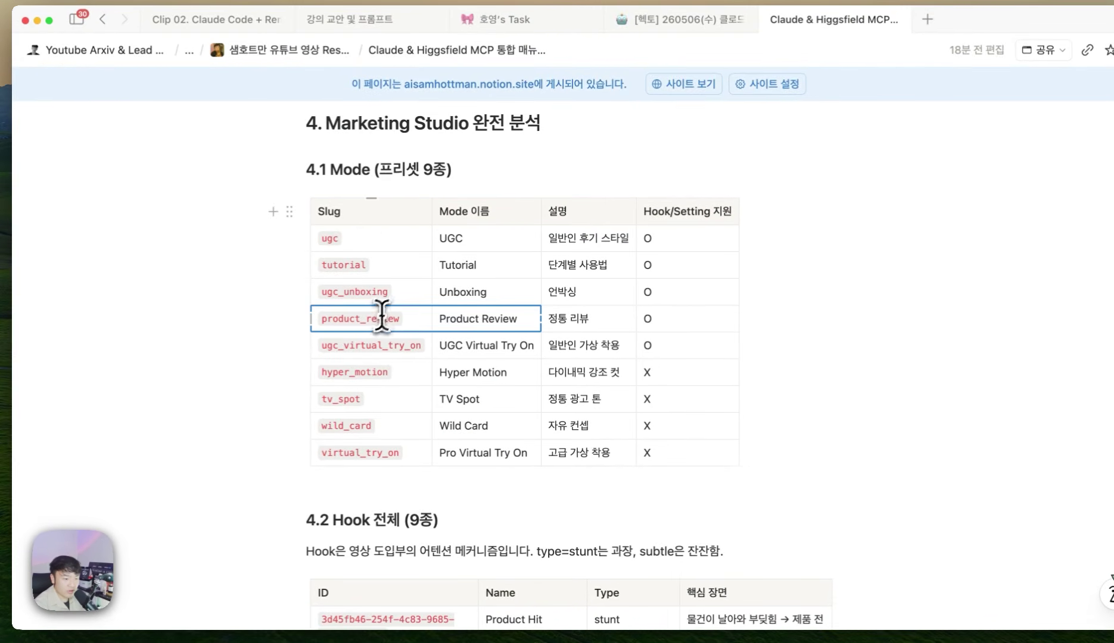
pyautogui.moveTo(470, 246); pyautogui.dragTo(453, 322)
pyautogui.moveTo(471, 375); pyautogui.dragTo(513, 450)
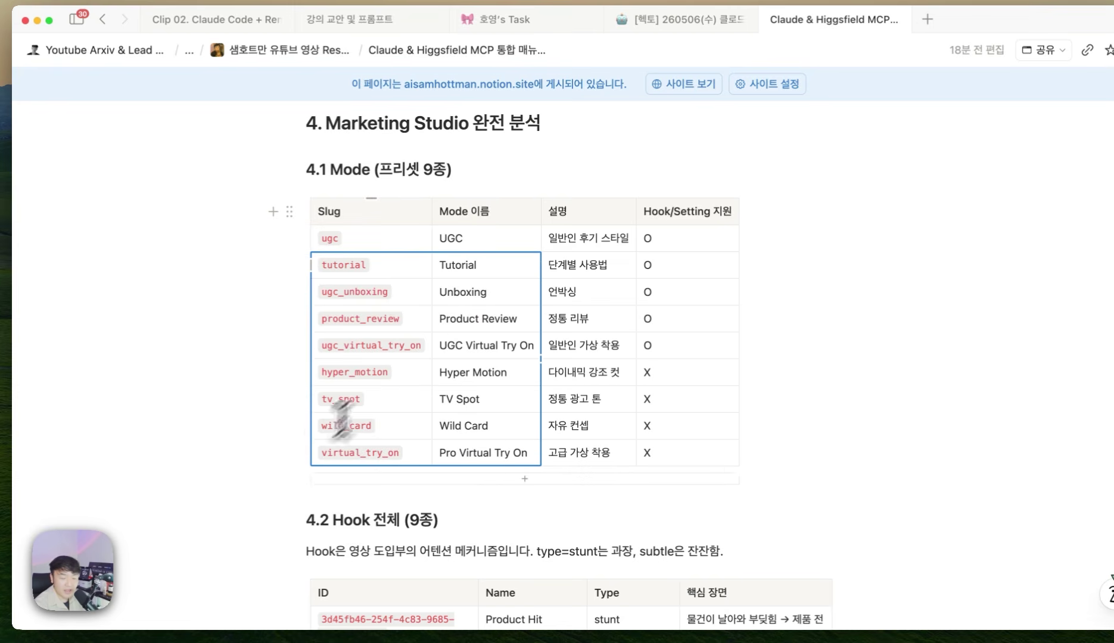
# In the Notion manual, examine the 4.2 Hook 전체 table, highlighting the 핵심 장면 column and the Blizzard to Interview names.
pyautogui.scroll(-5, 535, 335)
pyautogui.scroll(-2, 655, 393)
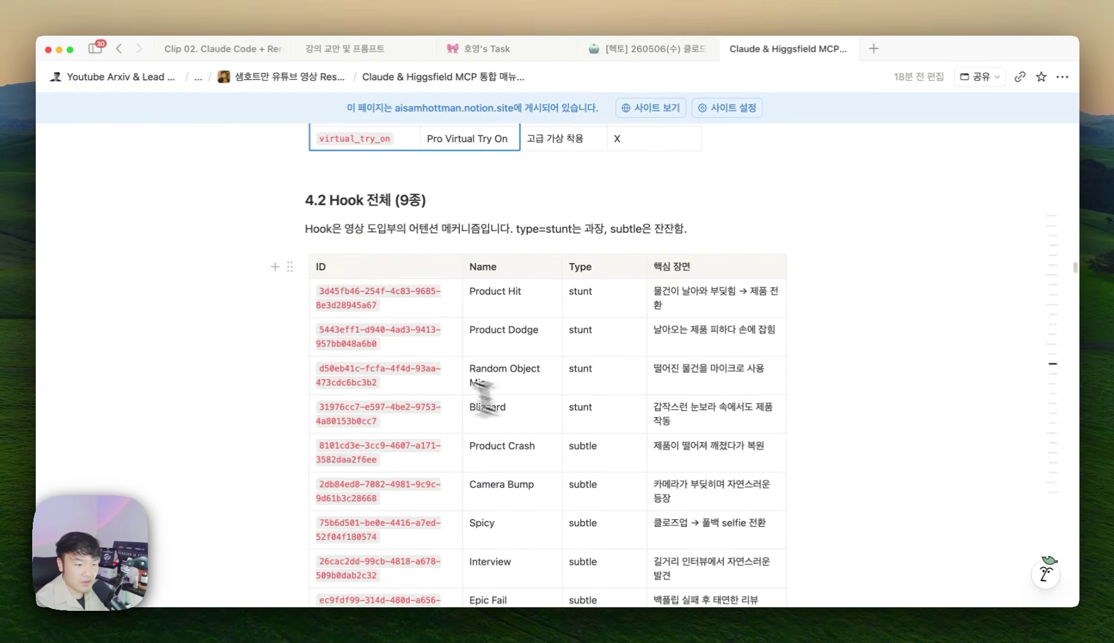
pyautogui.scroll(-2, 572, 339)
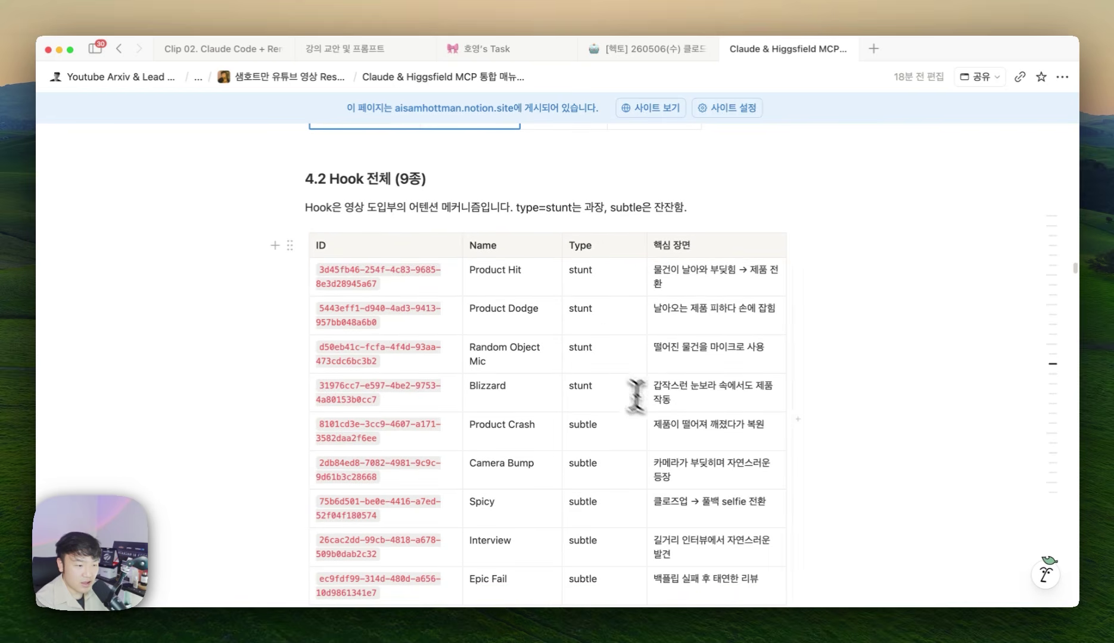
pyautogui.scroll(-2, 629, 394)
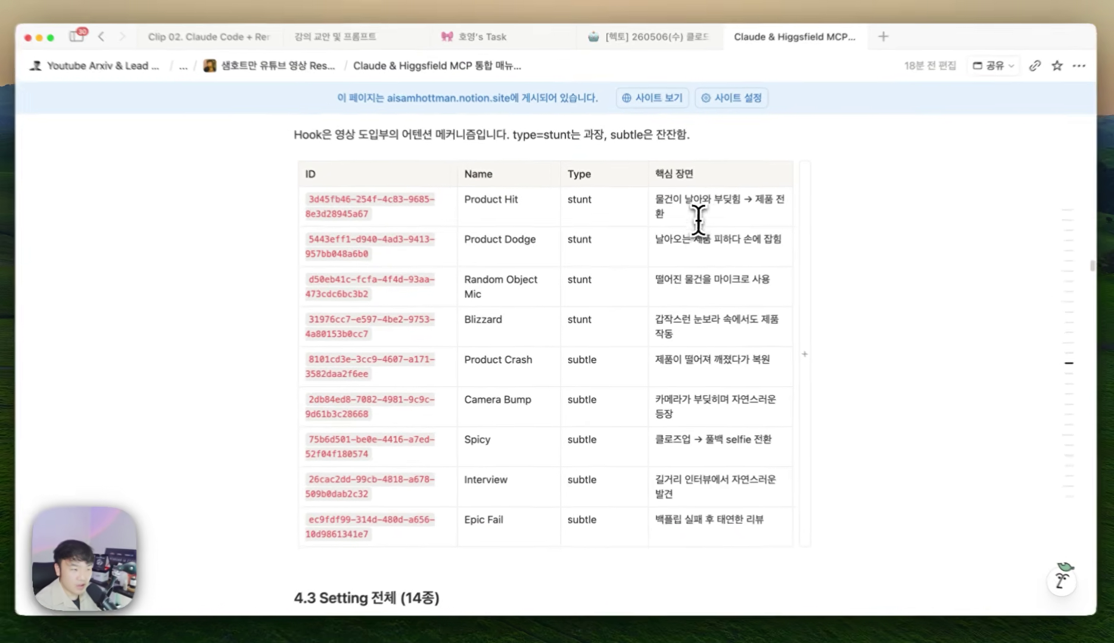
pyautogui.moveTo(699, 215); pyautogui.dragTo(713, 514)
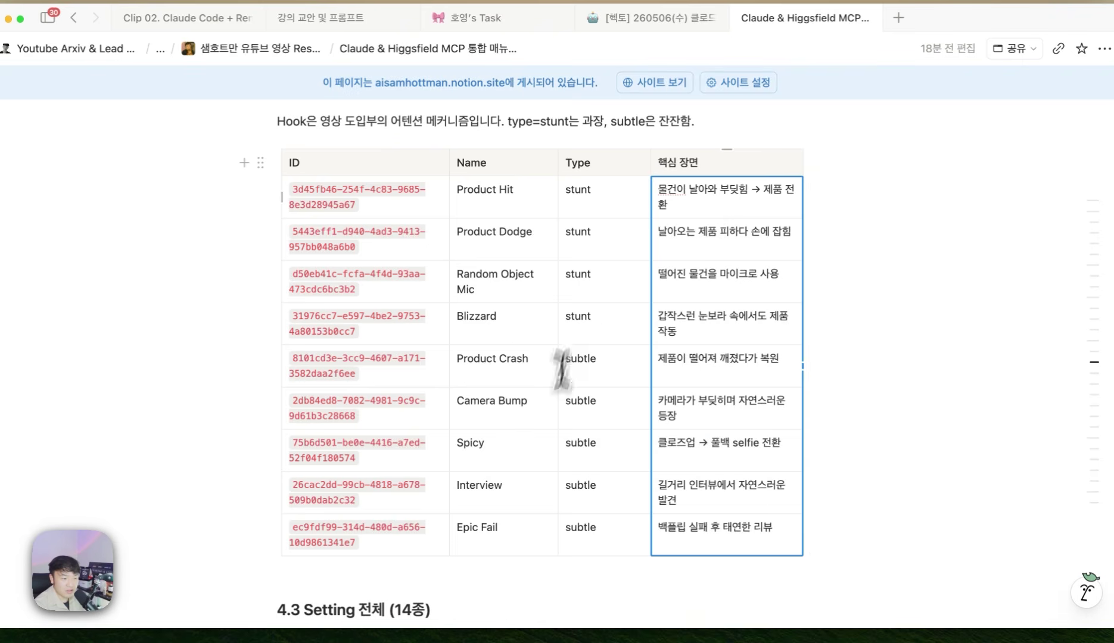
pyautogui.moveTo(510, 327); pyautogui.dragTo(511, 497)
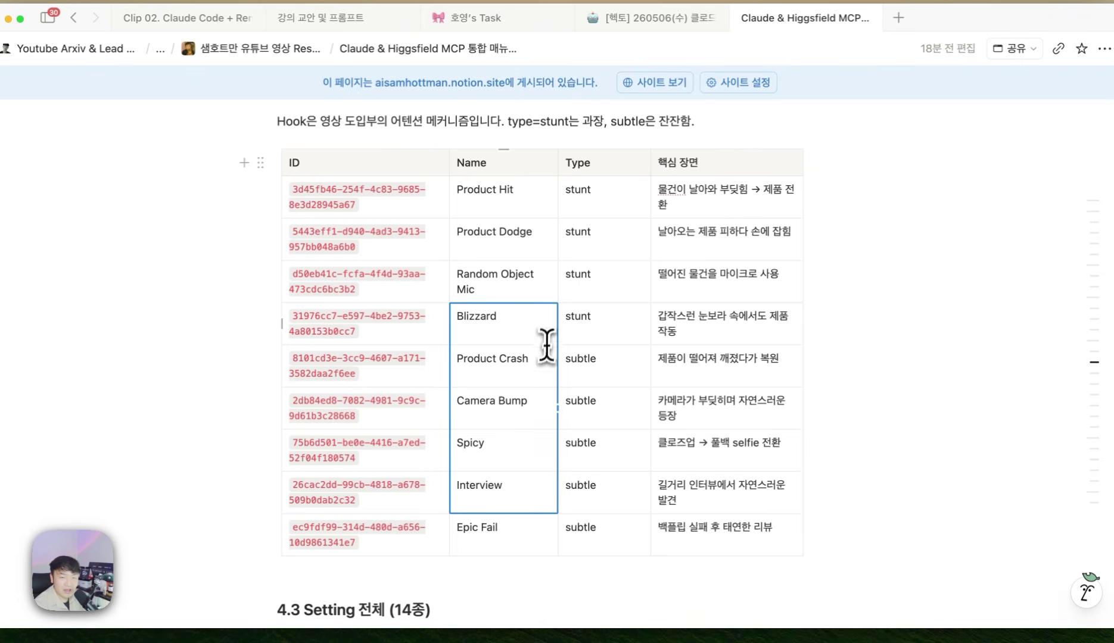
pyautogui.scroll(-2, 566, 427)
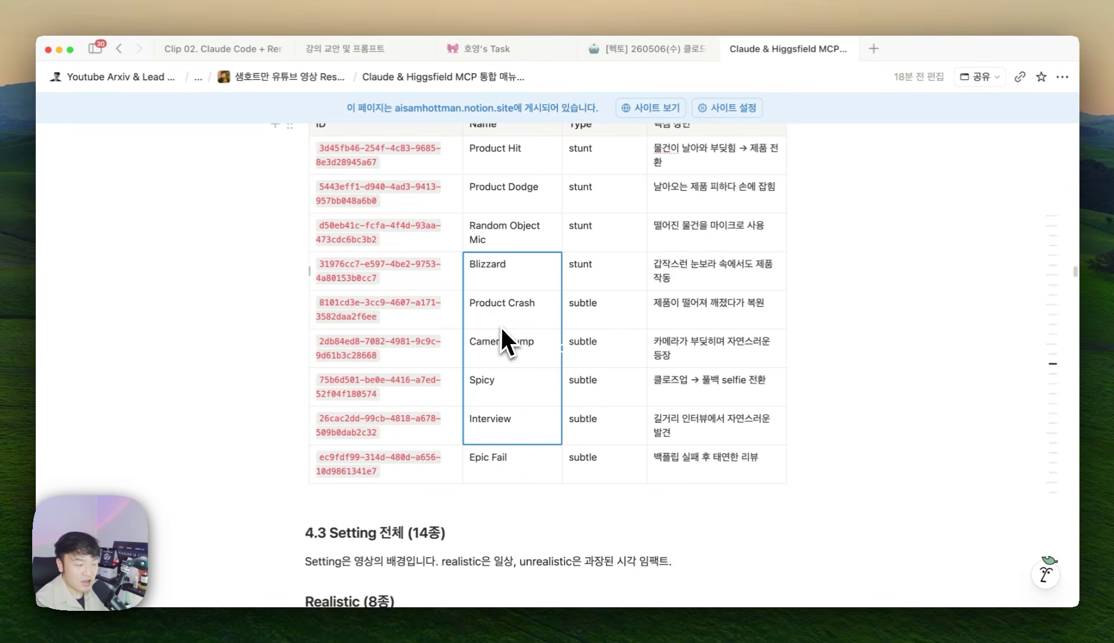
pyautogui.scroll(-1, 502, 327)
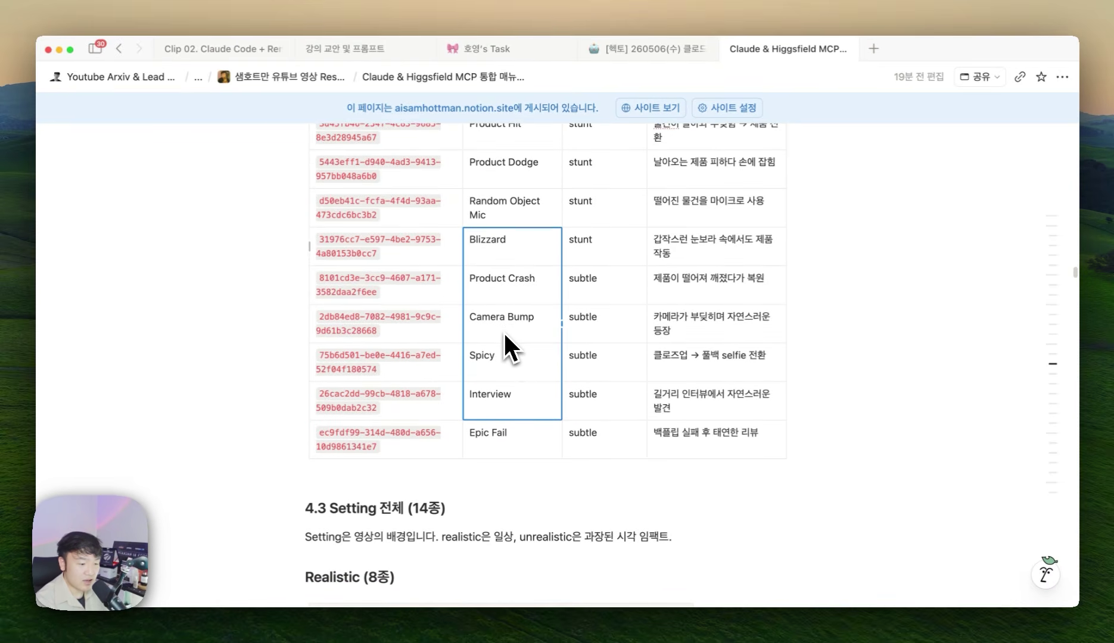
pyautogui.scroll(-4, 523, 372)
# Switch to Claude and always allow Higgsfield's show_marketing_studio request to search for Korean avatars.
pyautogui.scroll(20, 634, 487)
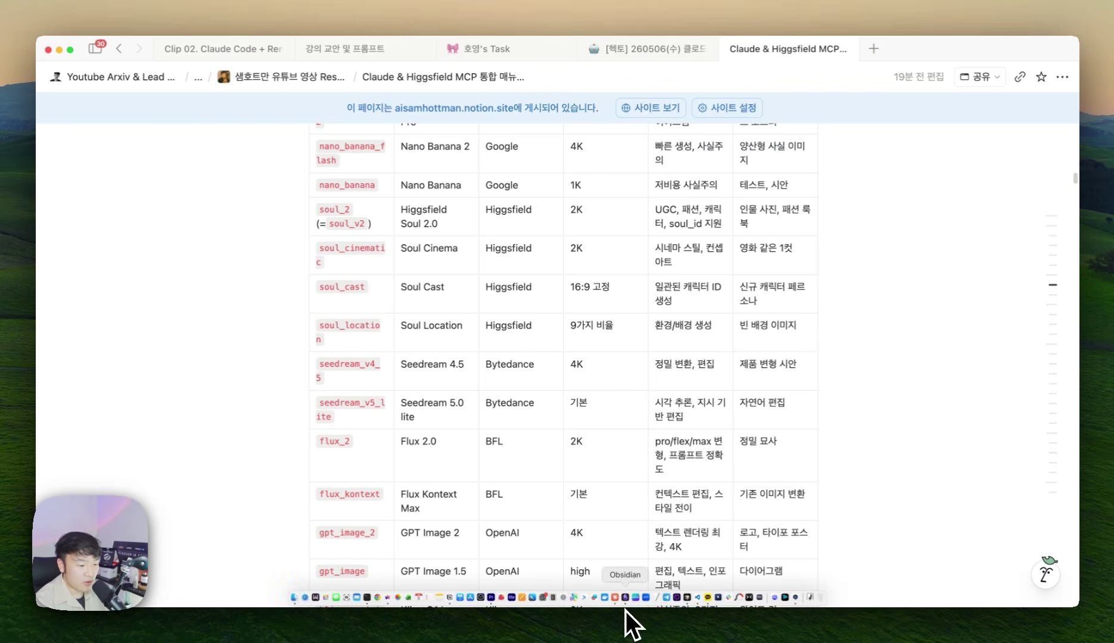
pyautogui.click(617, 600)
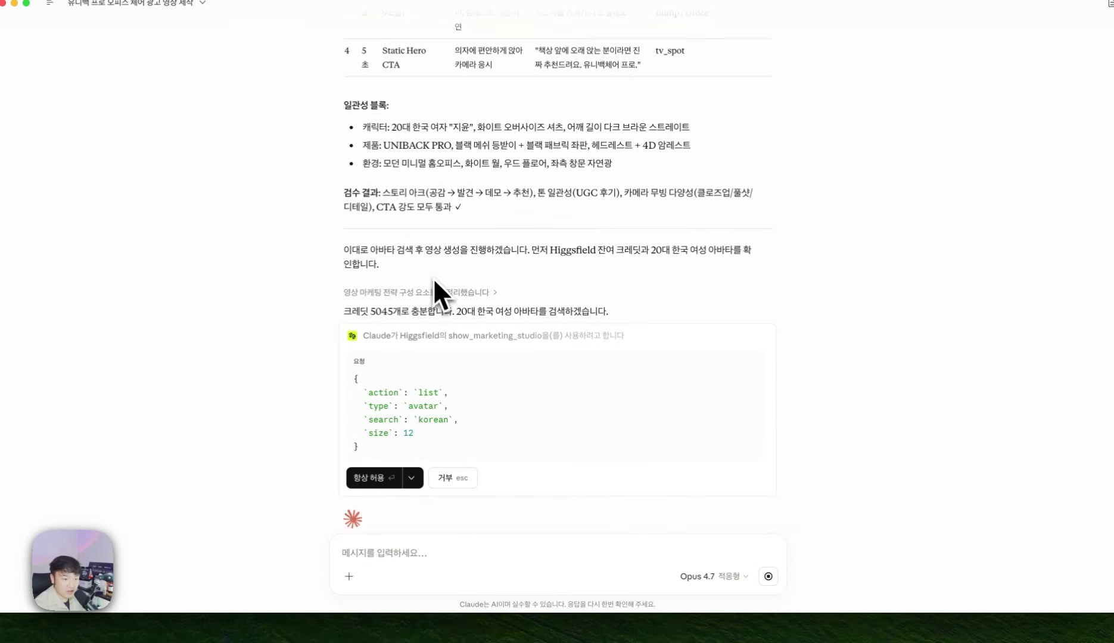
pyautogui.click(370, 479)
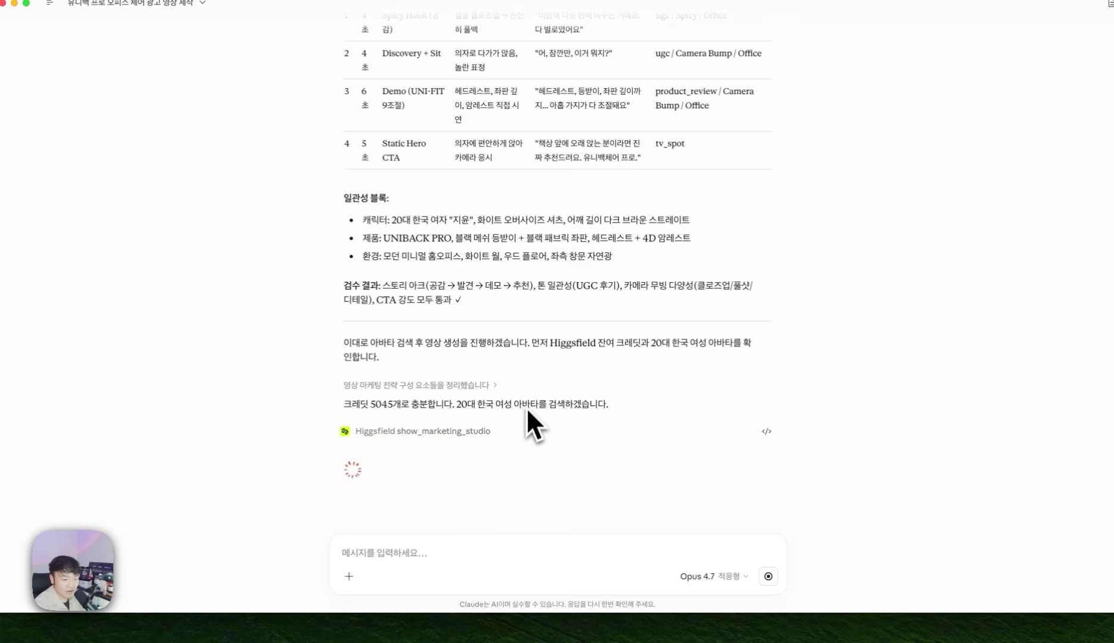
# Examine the 영상 설계 개요 scene plan, highlighting the character description and the scene patterns in the 패턴 column.
pyautogui.scroll(10, 713, 341)
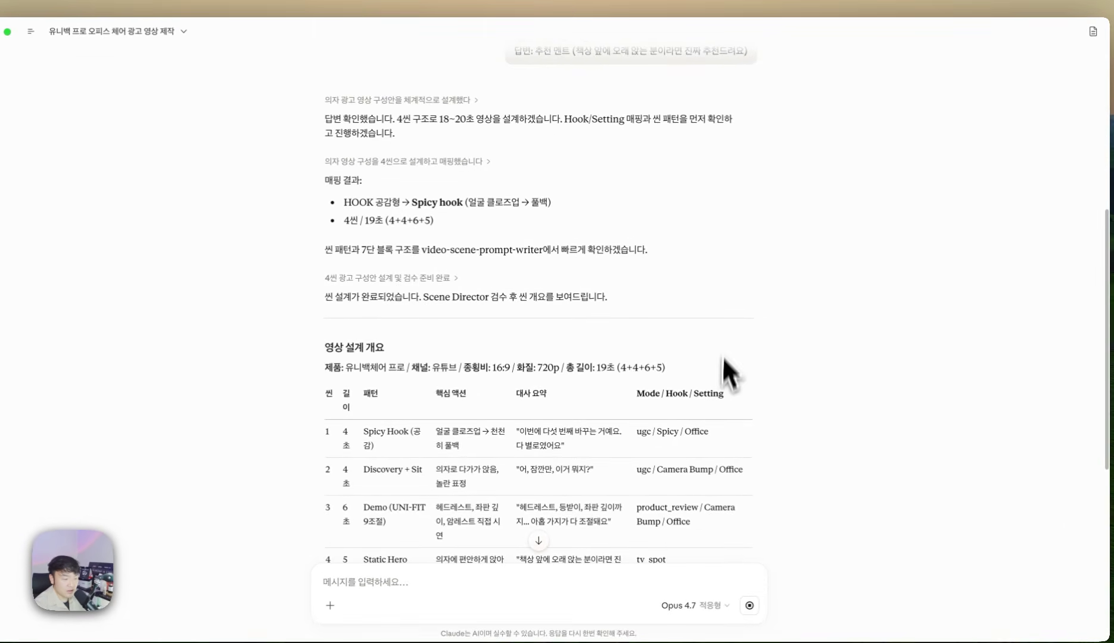
pyautogui.scroll(-7, 721, 381)
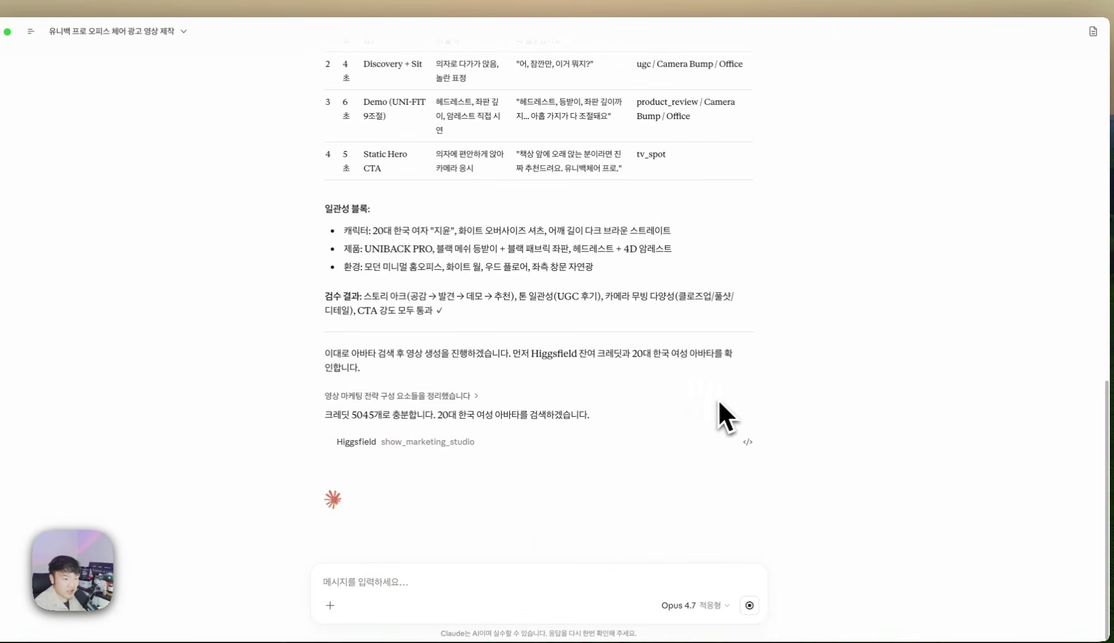
pyautogui.scroll(2, 647, 424)
pyautogui.scroll(3, 616, 412)
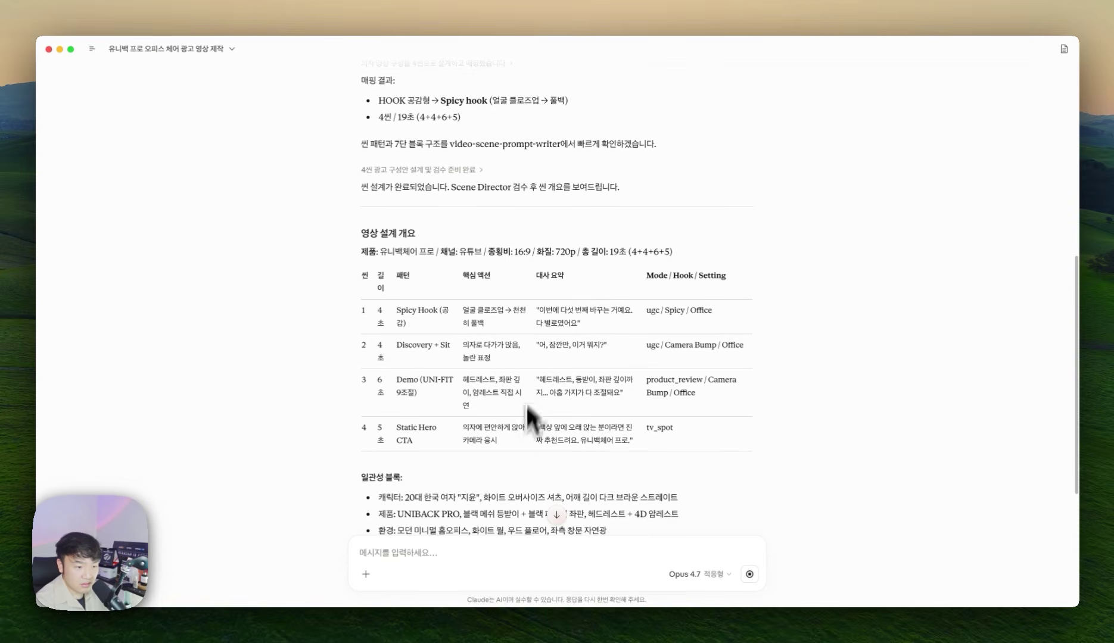
pyautogui.moveTo(405, 497); pyautogui.dragTo(490, 496)
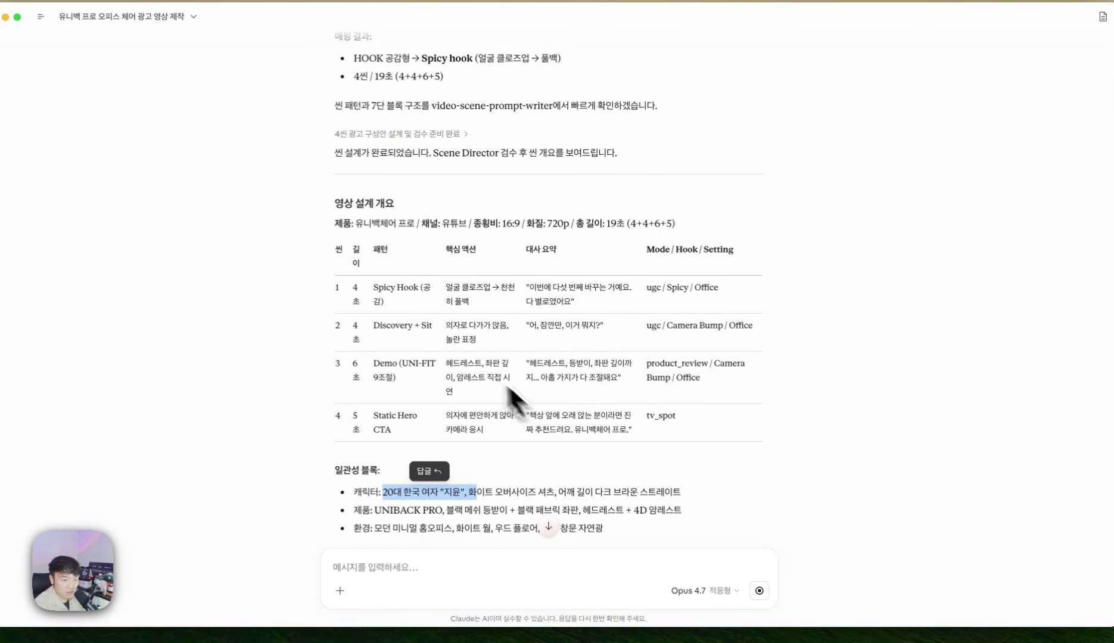
pyautogui.moveTo(373, 287); pyautogui.dragTo(446, 340)
pyautogui.moveTo(373, 364); pyautogui.dragTo(410, 384)
pyautogui.click(390, 421)
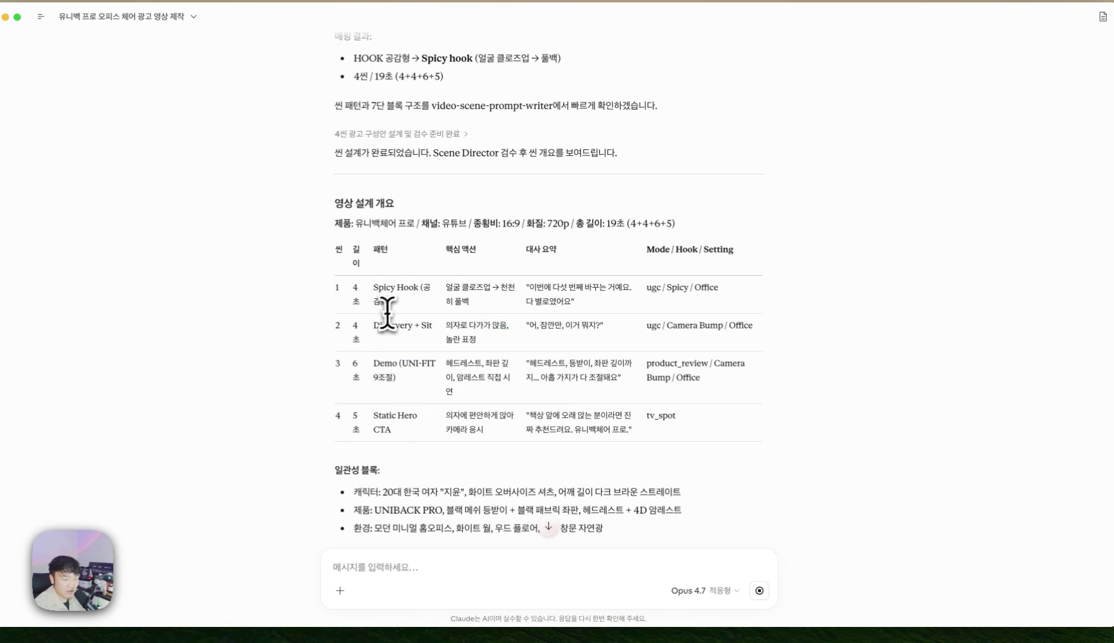
# Highlight the Mode / Hook / Setting values of scenes 1 to 3 and the line with channel, aspect ratio, quality and length.
pyautogui.moveTo(647, 288); pyautogui.dragTo(731, 291)
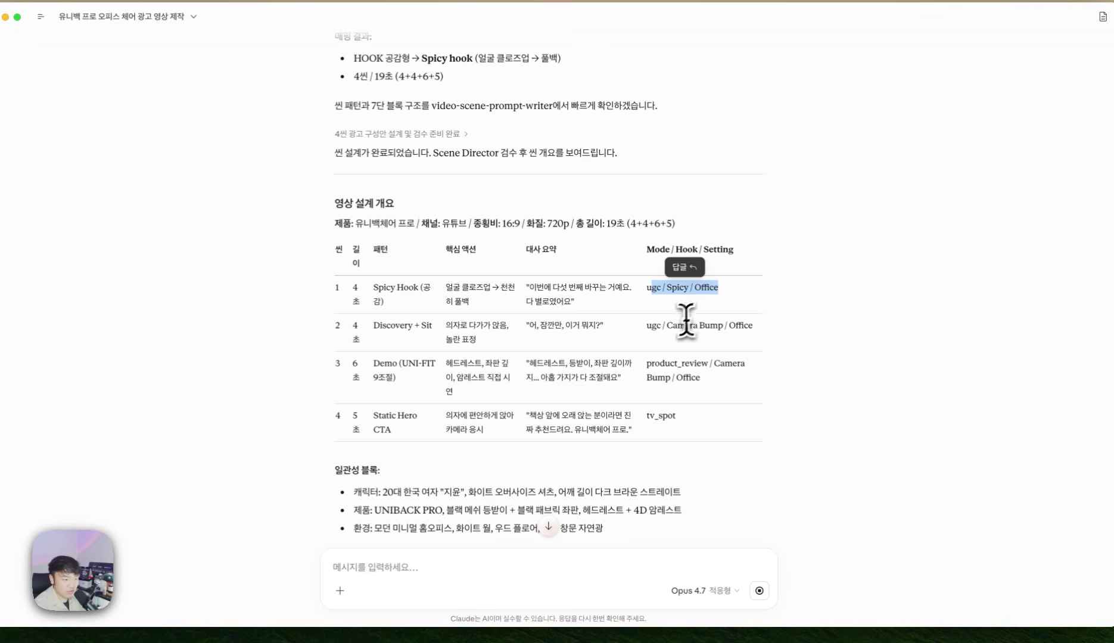
pyautogui.moveTo(669, 326); pyautogui.dragTo(723, 350)
pyautogui.moveTo(653, 364); pyautogui.dragTo(703, 379)
pyautogui.click(796, 385)
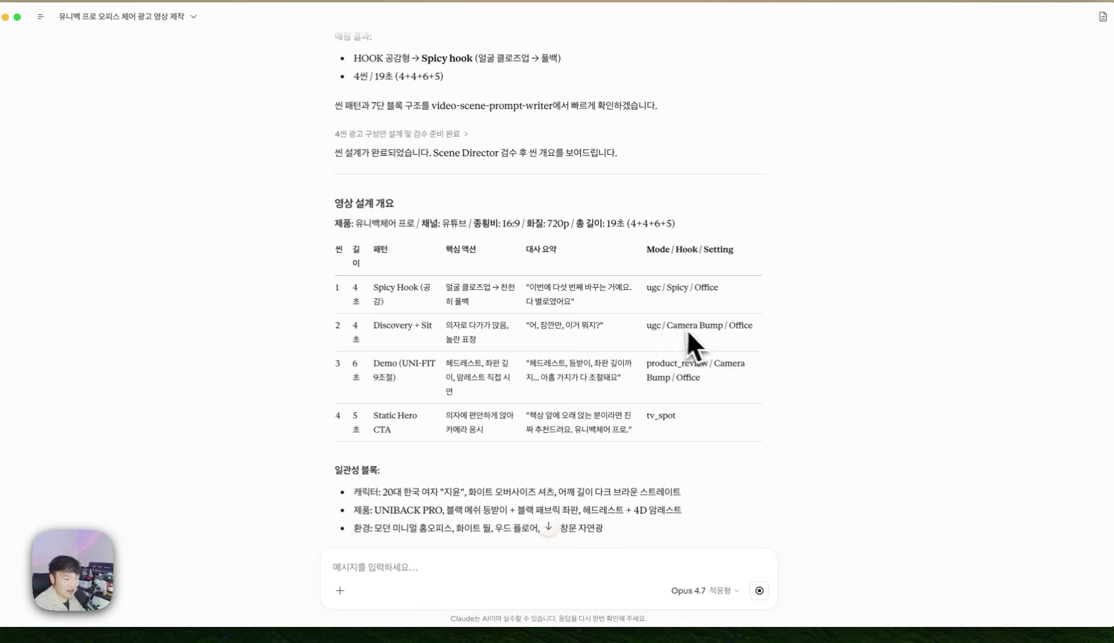
pyautogui.moveTo(442, 223); pyautogui.dragTo(661, 225)
pyautogui.click(833, 226)
pyautogui.click(769, 217)
# View the second page of the Higgsfield avatar results and compare the avatars with the character named in the 일관성 블록.
pyautogui.scroll(-5, 614, 285)
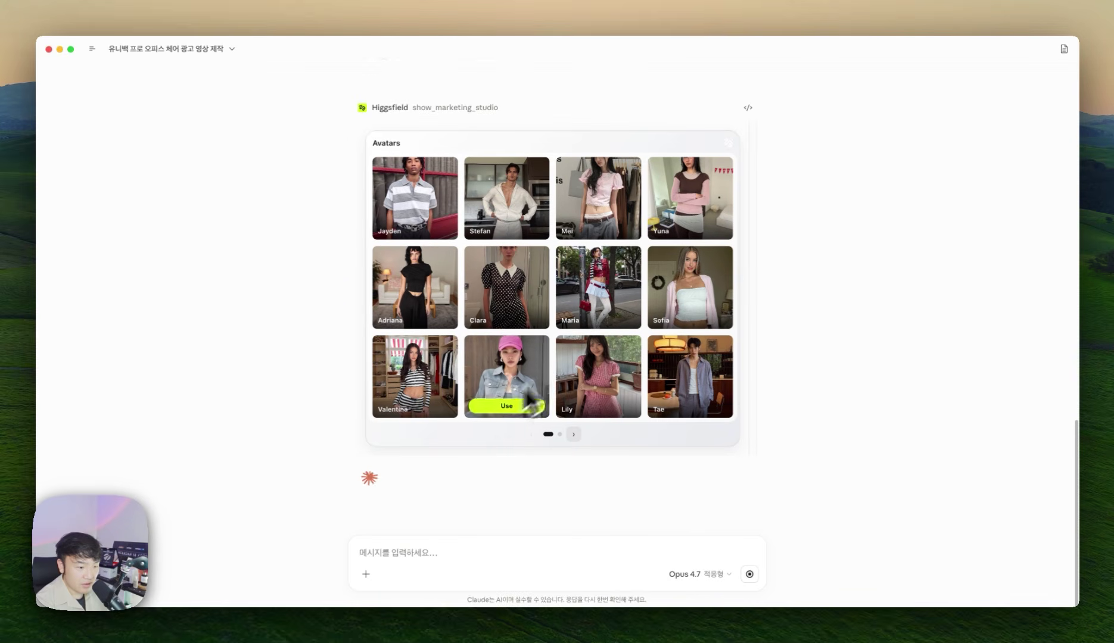
pyautogui.click(560, 434)
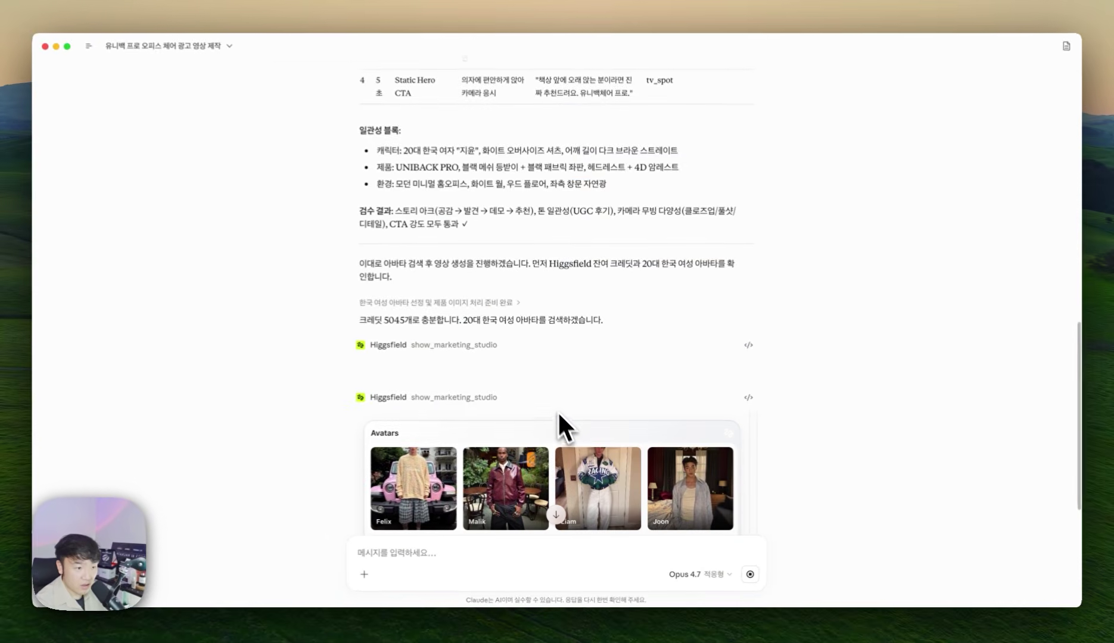
pyautogui.scroll(5, 559, 415)
pyautogui.doubleClick(467, 494)
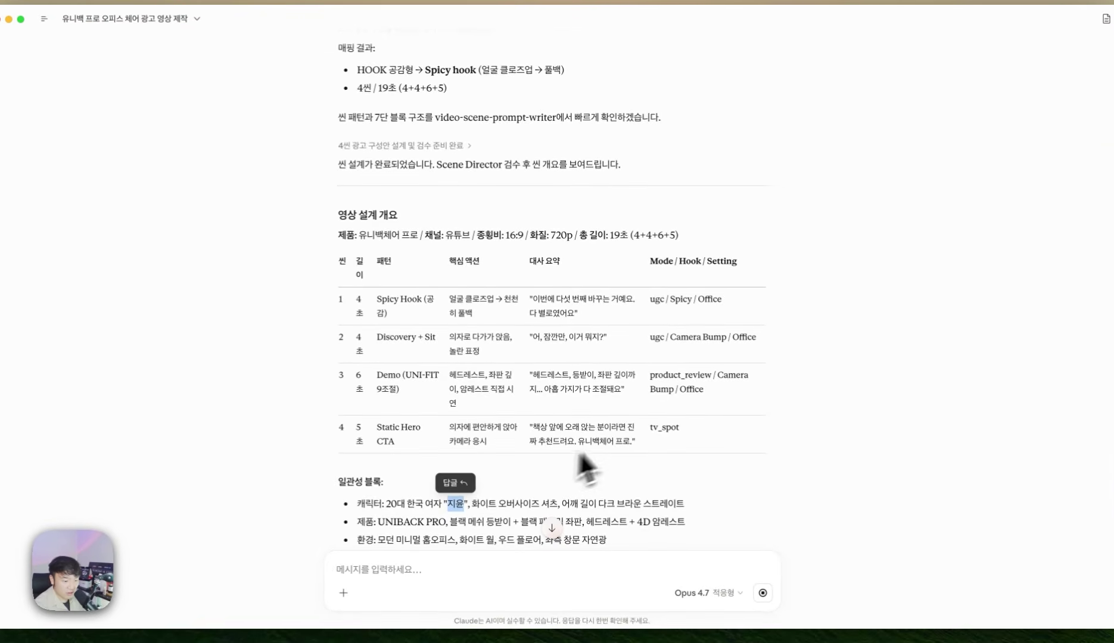
pyautogui.scroll(-10, 657, 443)
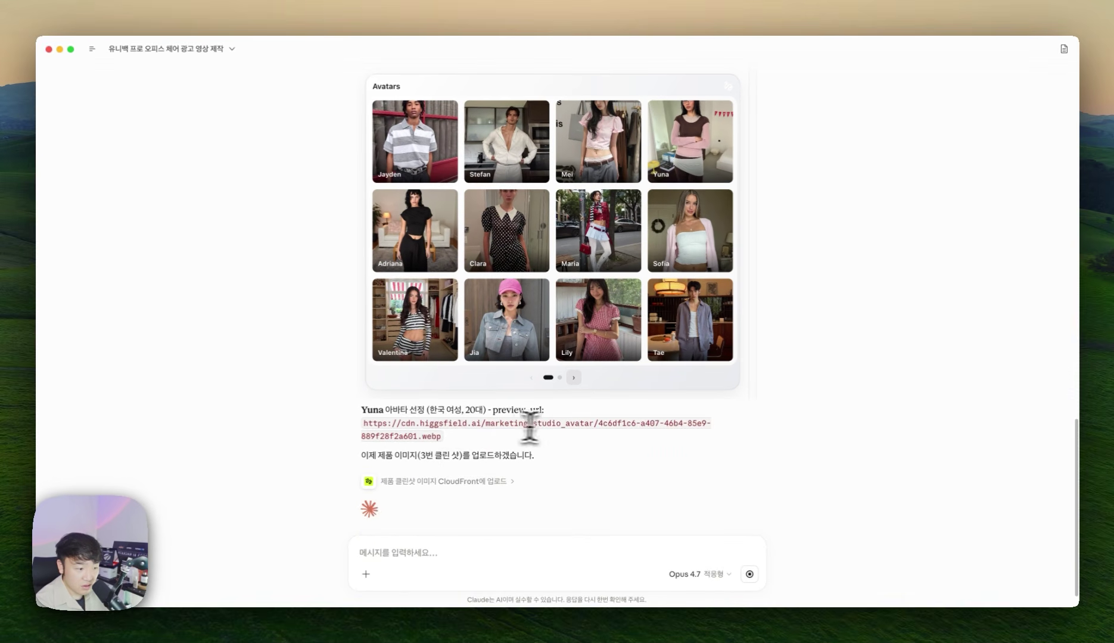
# Examine the chosen avatar's preview URL and the note on regenerating the product hero image with nano_banana_2, highlighting both passages.
pyautogui.moveTo(596, 423); pyautogui.dragTo(594, 437)
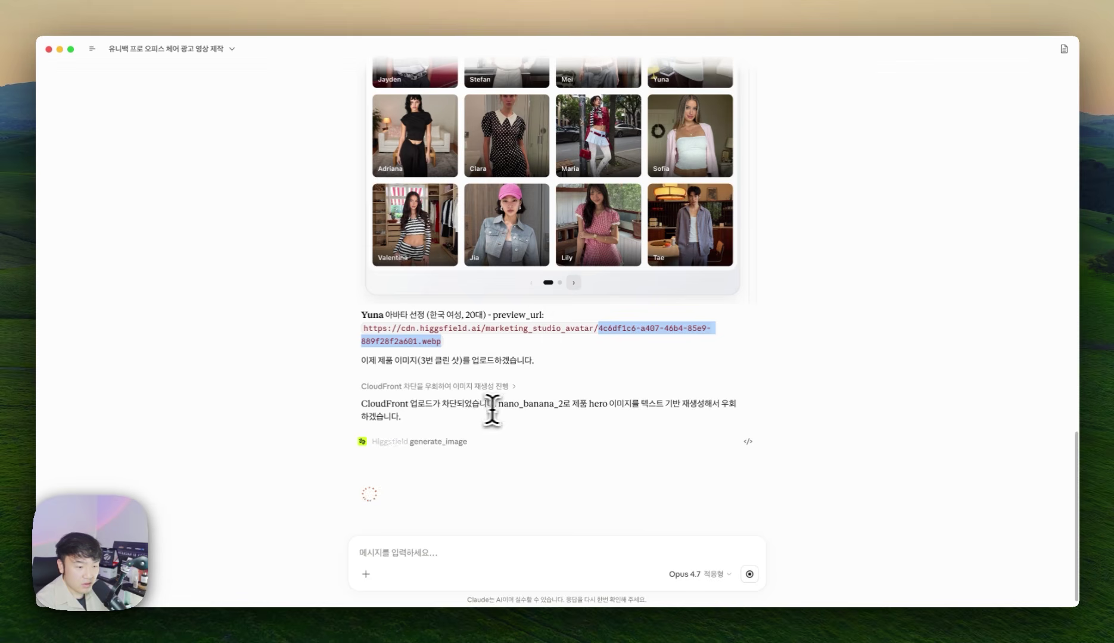
pyautogui.moveTo(498, 407); pyautogui.dragTo(342, 409)
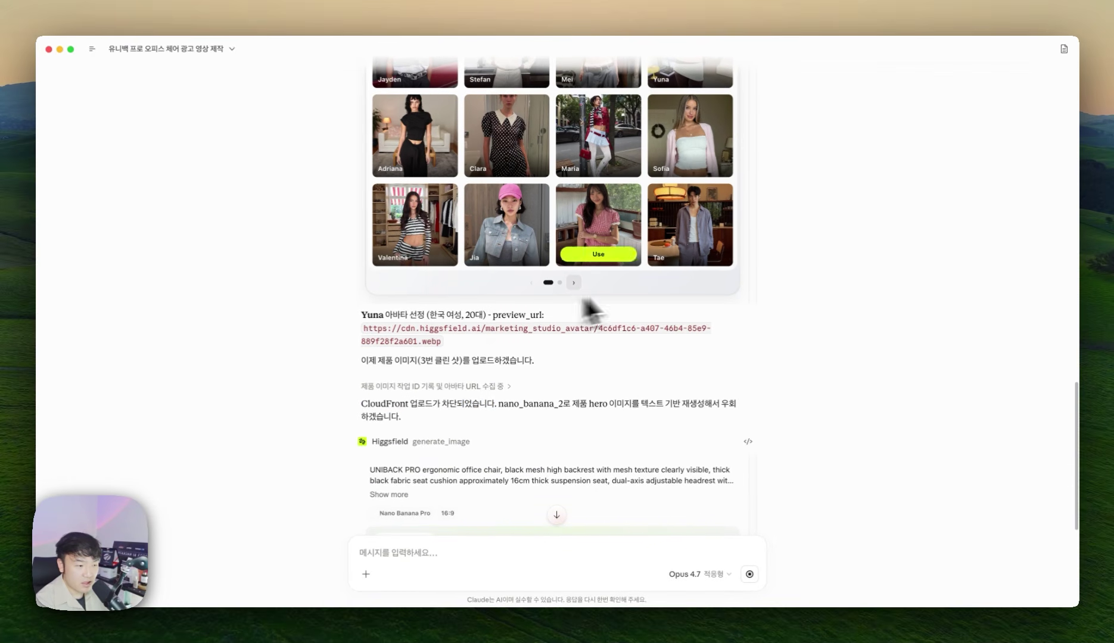
pyautogui.scroll(-1, 600, 399)
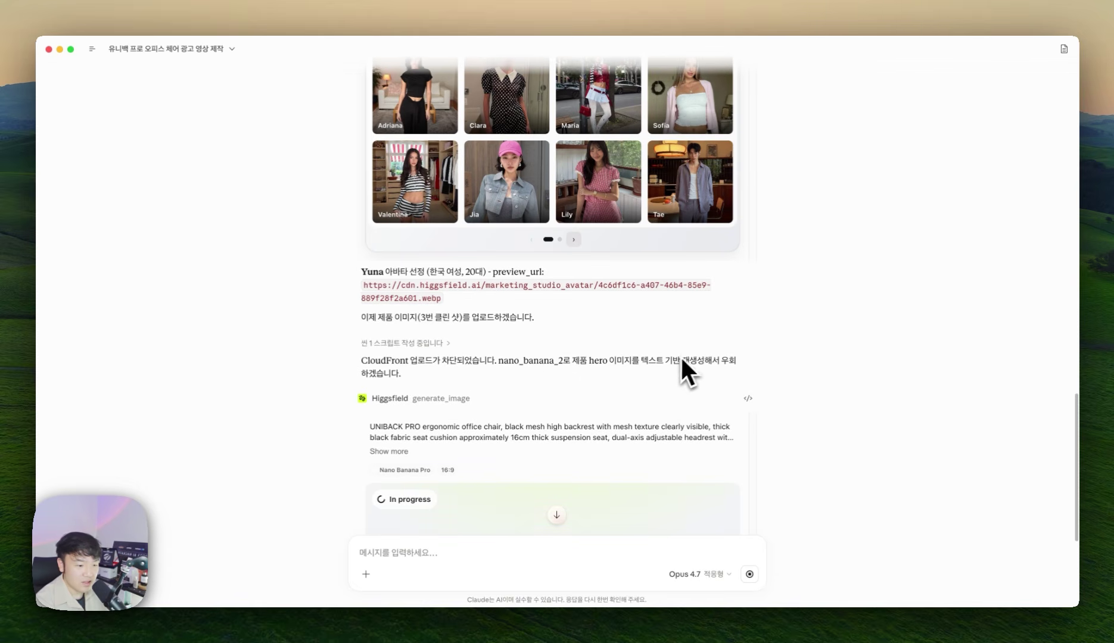
pyautogui.scroll(-2, 644, 377)
pyautogui.moveTo(661, 378); pyautogui.dragTo(544, 240)
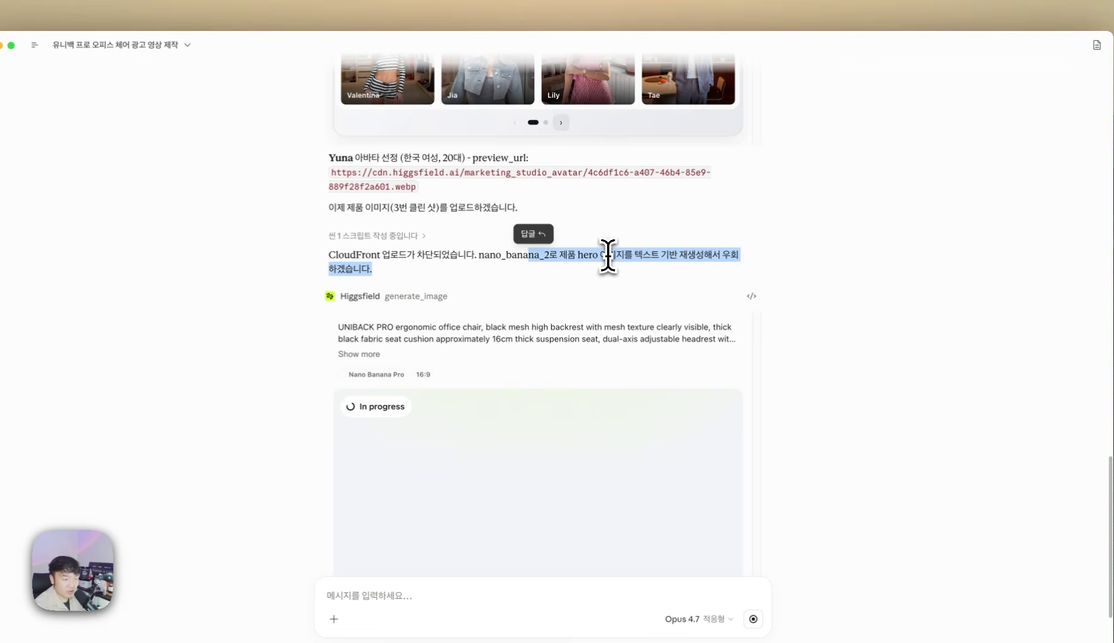
pyautogui.click(608, 257)
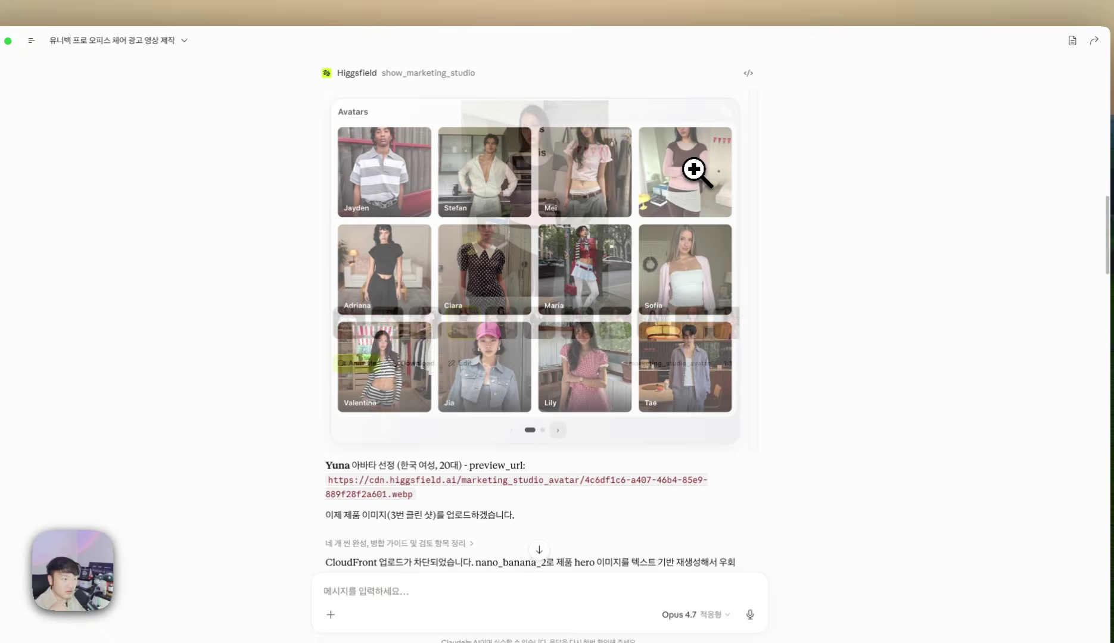
# Enlarge and close the chosen avatar's picture, and check the generate_video cards for scenes 2 to 4.
pyautogui.click(696, 169)
pyautogui.click(820, 204)
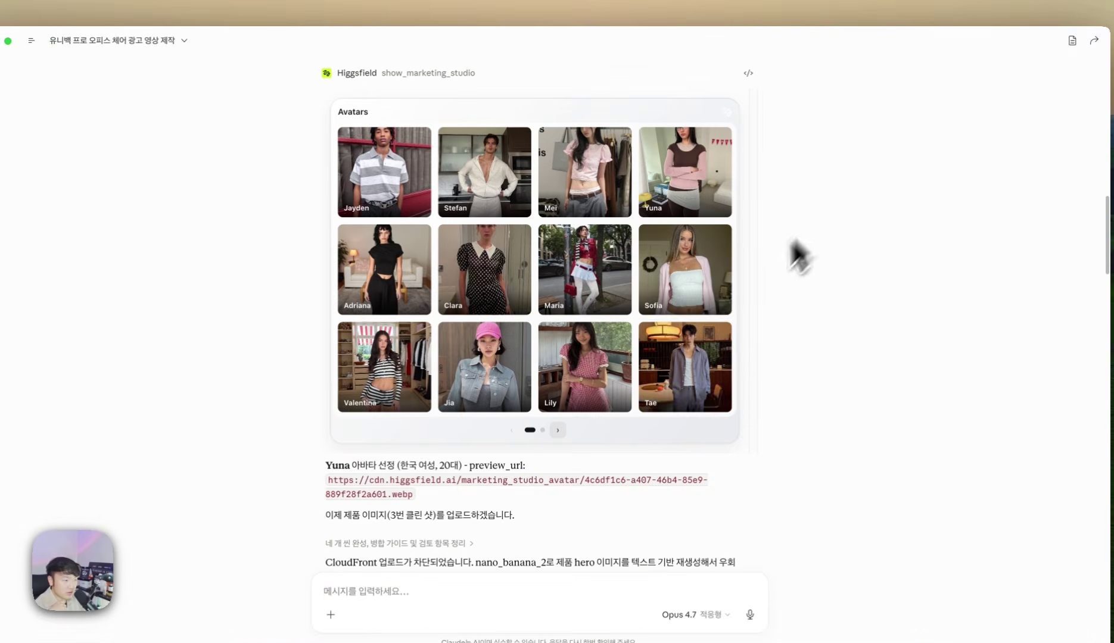
pyautogui.scroll(-5, 655, 388)
pyautogui.scroll(-15, 626, 440)
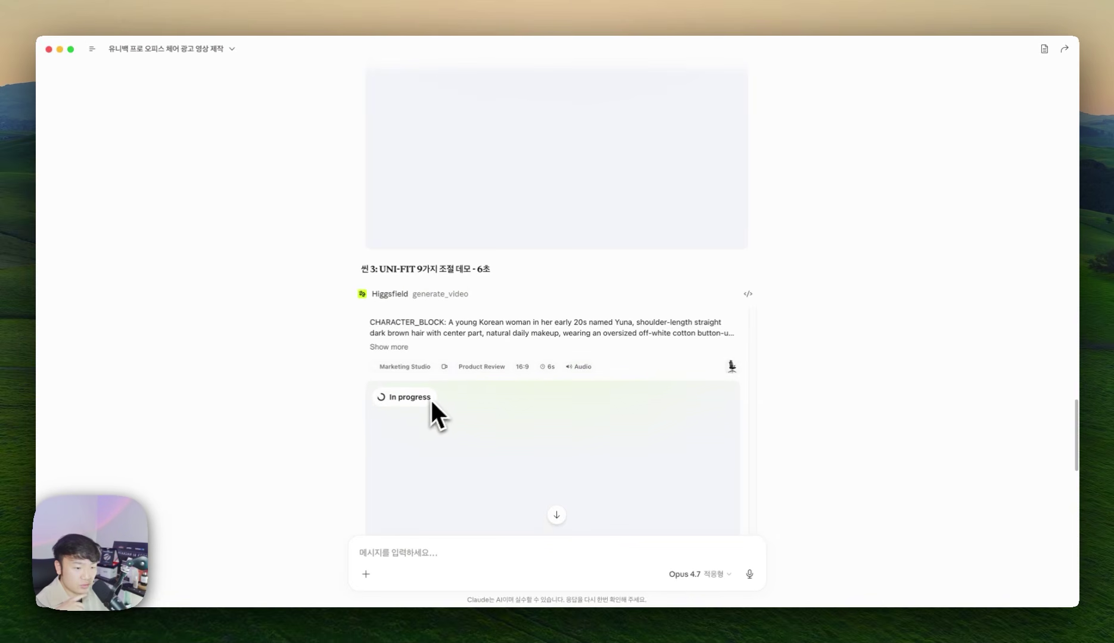
pyautogui.scroll(-5, 423, 398)
pyautogui.scroll(-1, 464, 399)
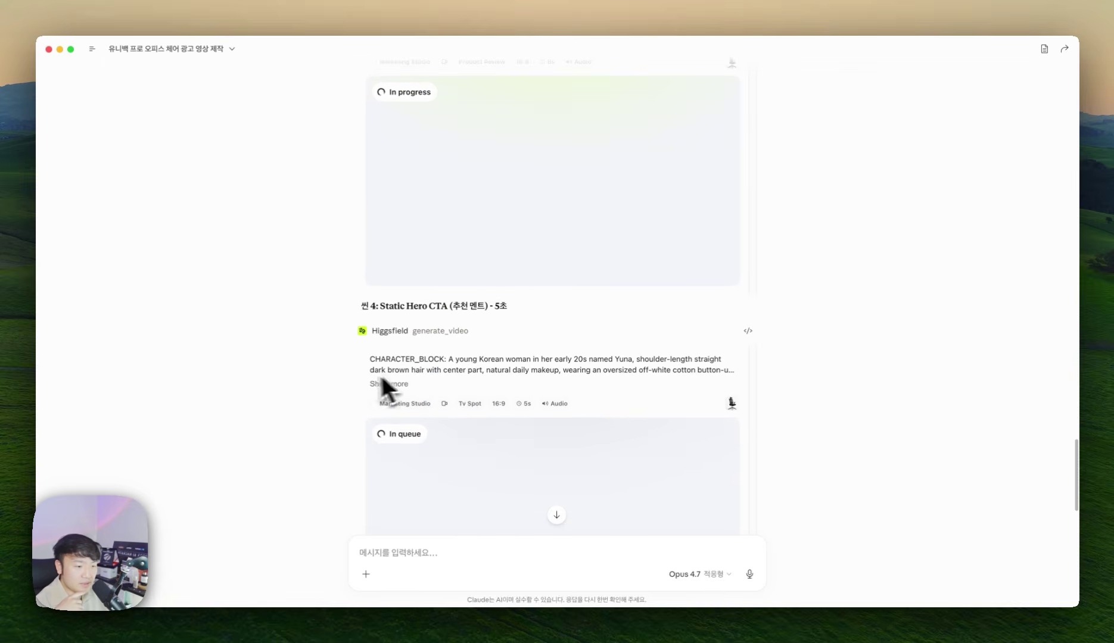
pyautogui.scroll(7, 569, 316)
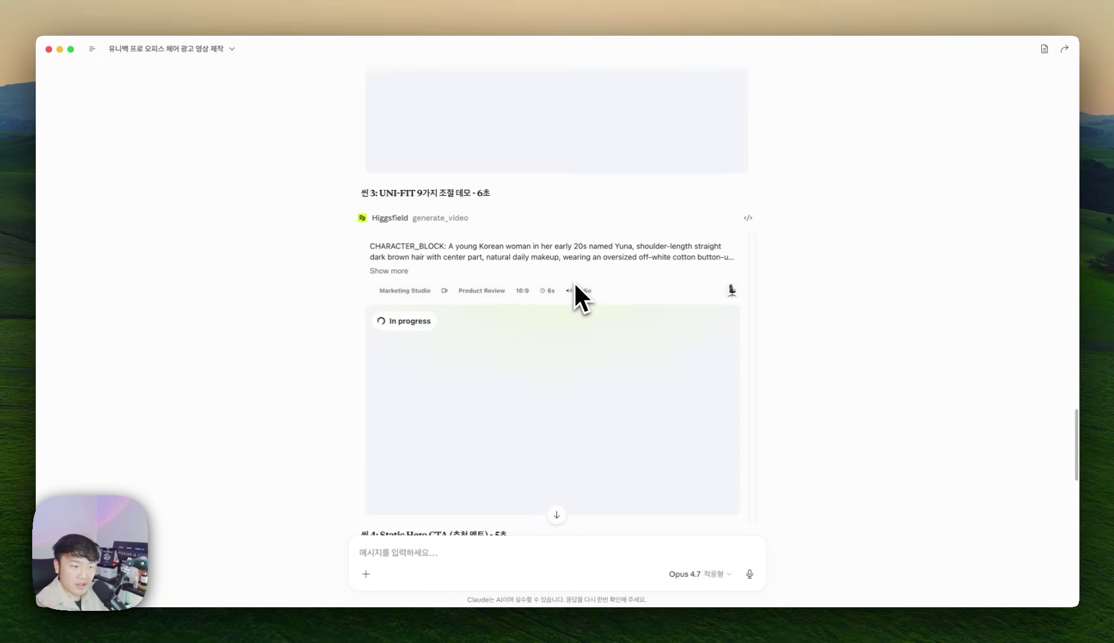
pyautogui.scroll(2, 552, 301)
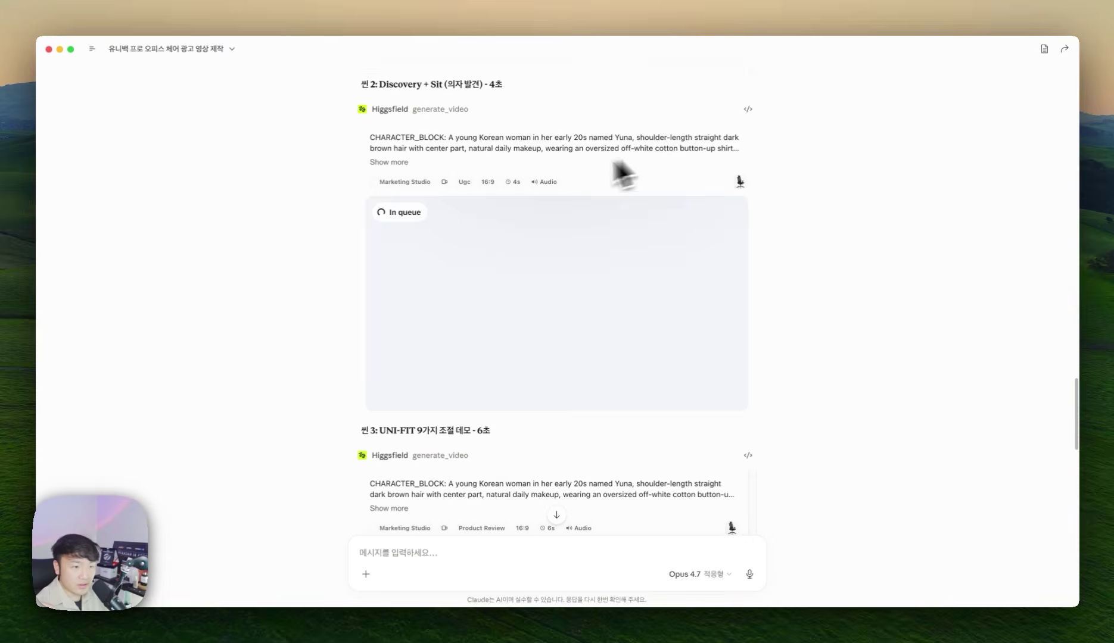
# Expand the full generation prompts of scene 2 (Discovery + Sit) and scene 3 (UNI-FIT demo) and read through their blocks.
pyautogui.click(380, 206)
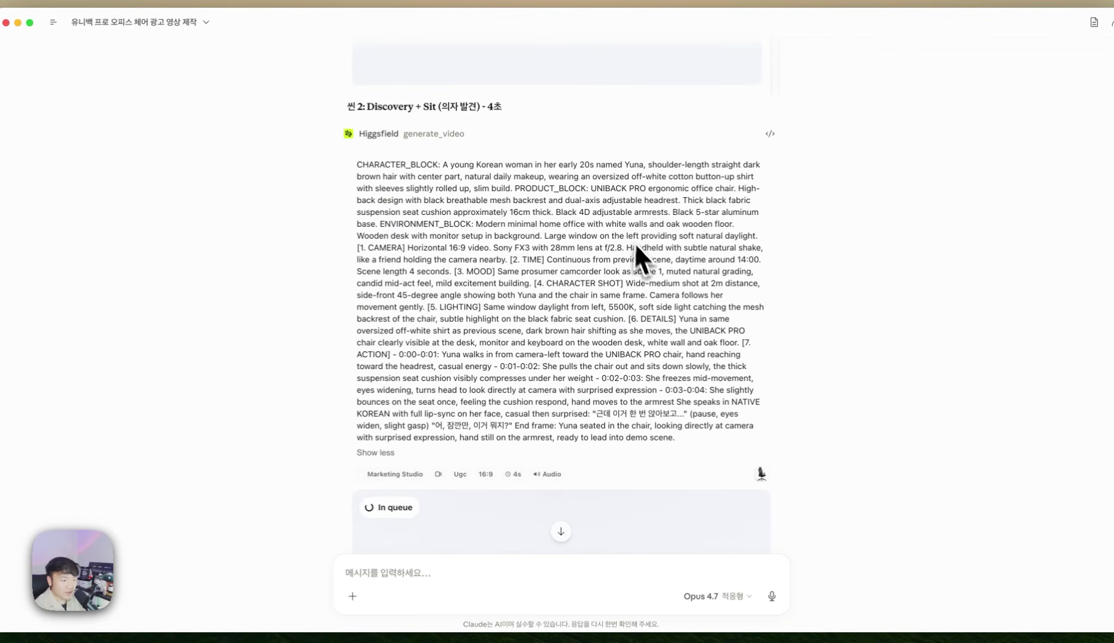
pyautogui.moveTo(548, 176); pyautogui.dragTo(616, 412)
pyautogui.click(616, 330)
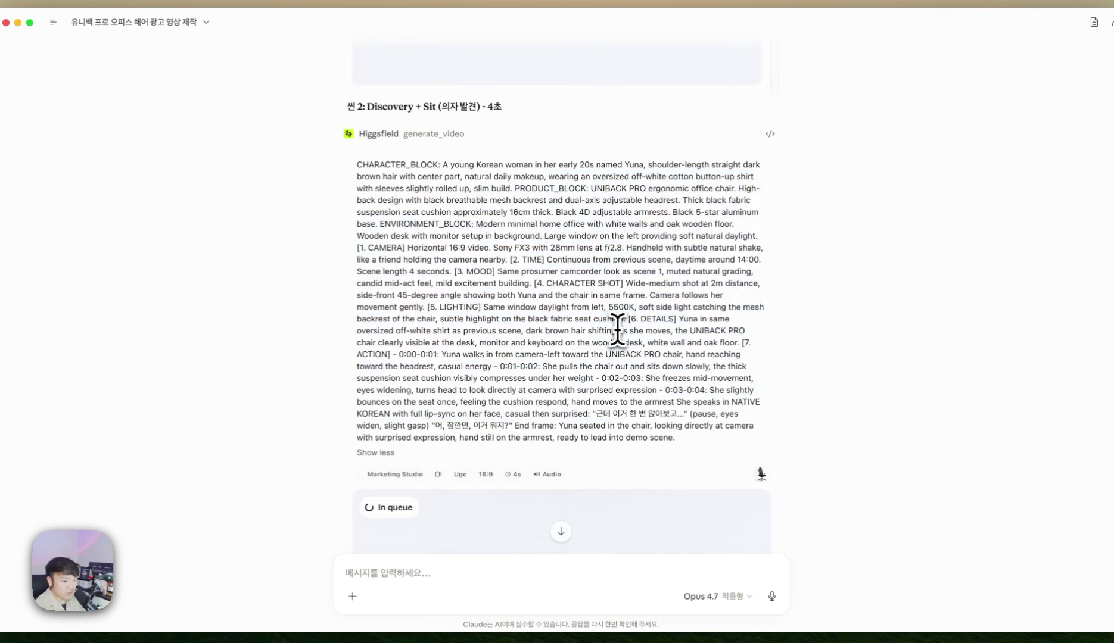
pyautogui.scroll(-1, 668, 322)
pyautogui.scroll(-3, 668, 322)
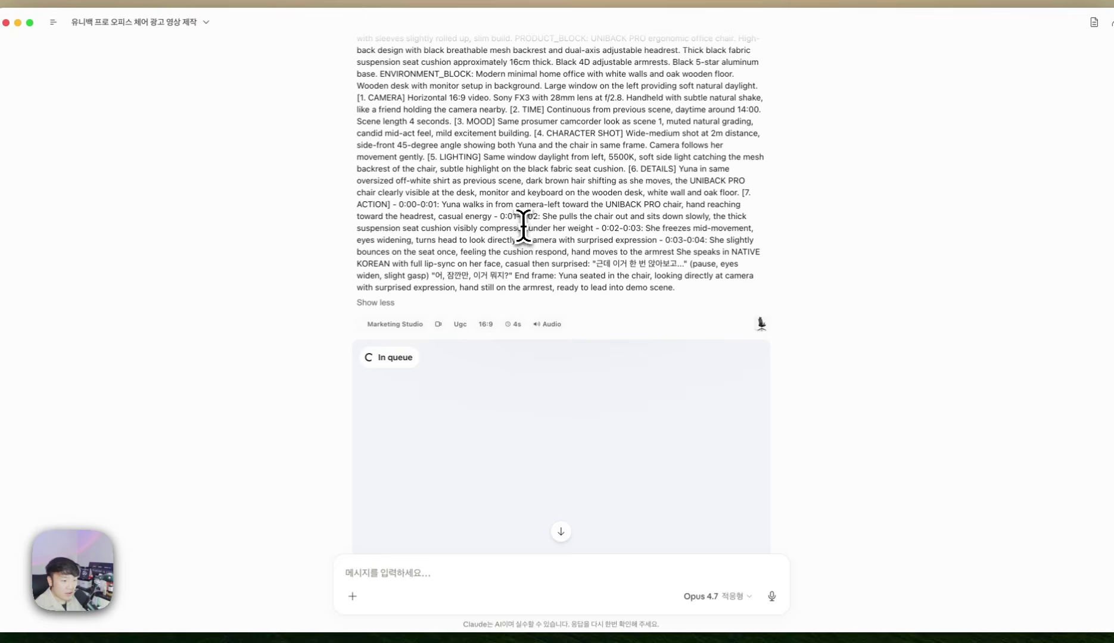
pyautogui.scroll(-10, 588, 277)
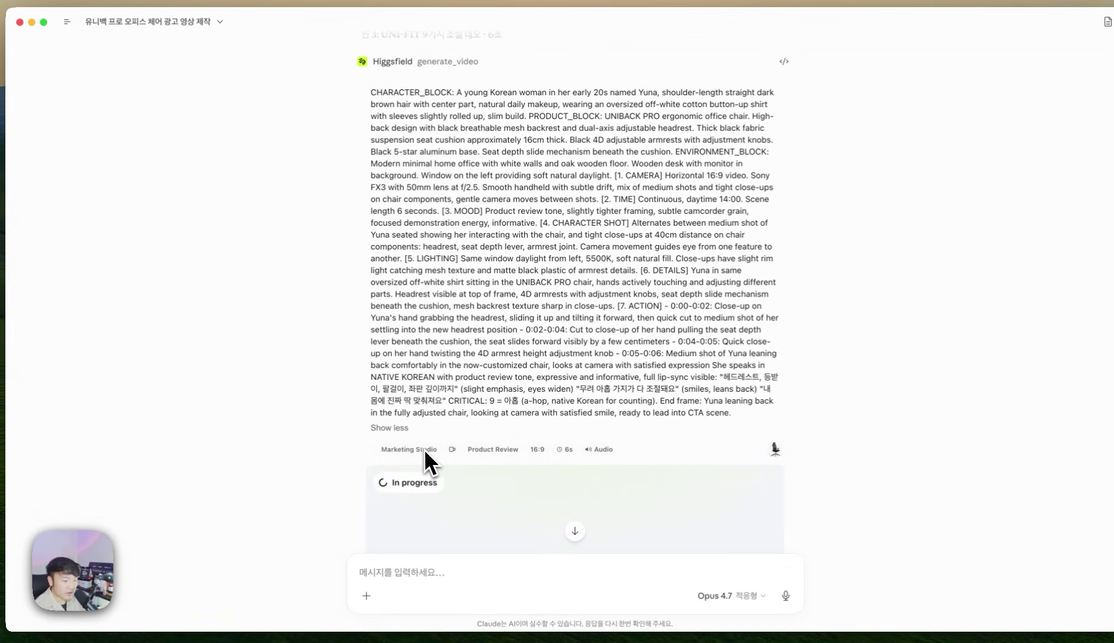
# Read through the scene 4 generation prompt, the final job summary, the manual merge guide and the review checklist.
pyautogui.scroll(-10, 368, 341)
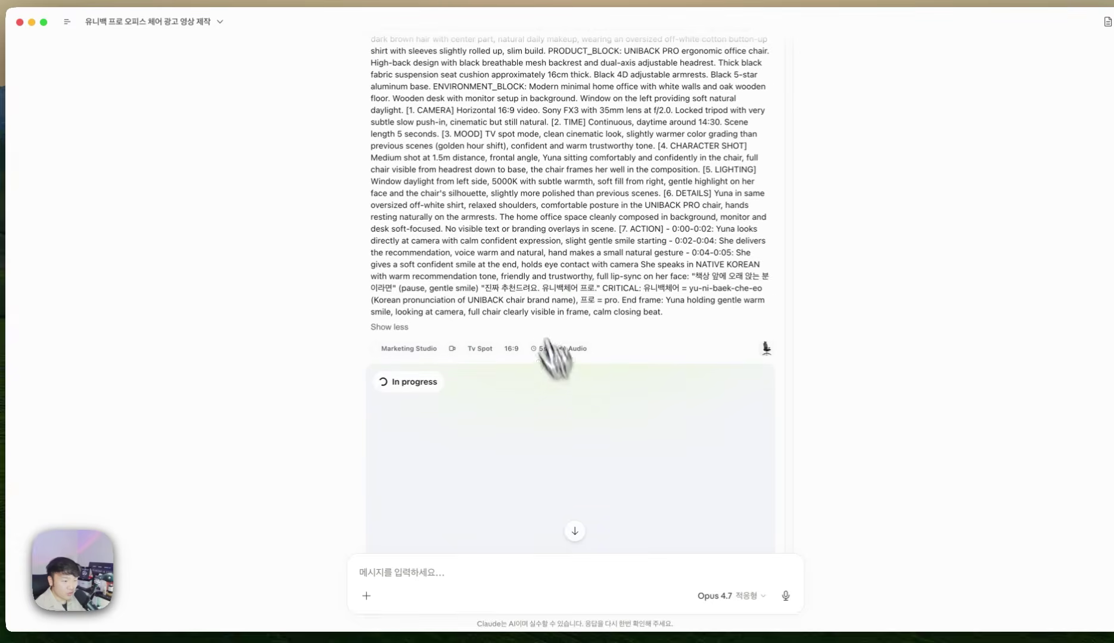
pyautogui.scroll(-15, 620, 256)
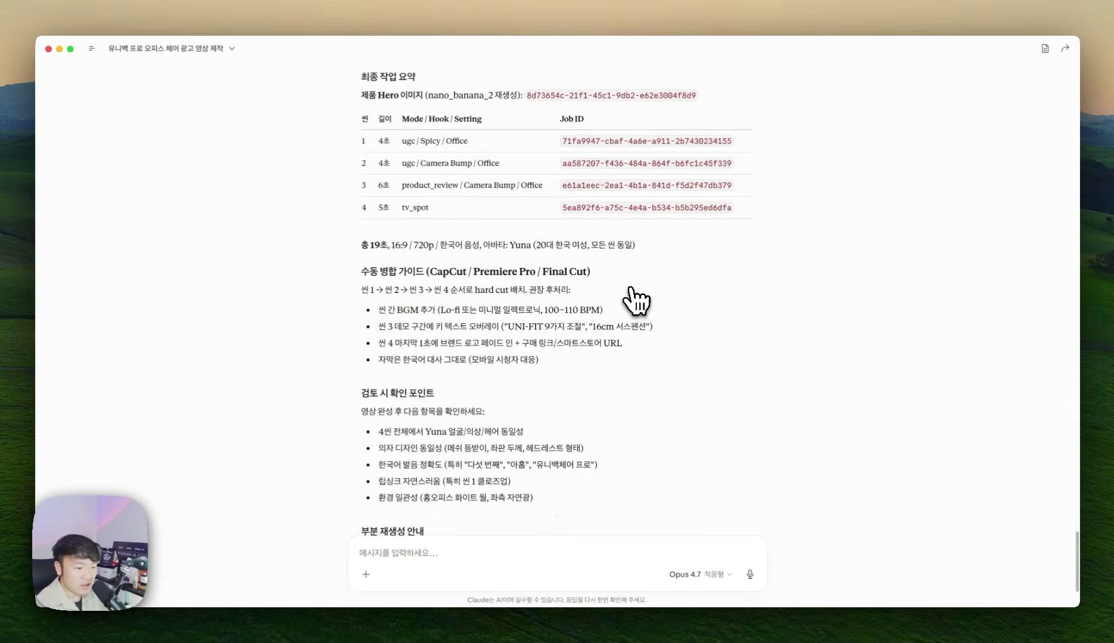
pyautogui.scroll(-5, 644, 304)
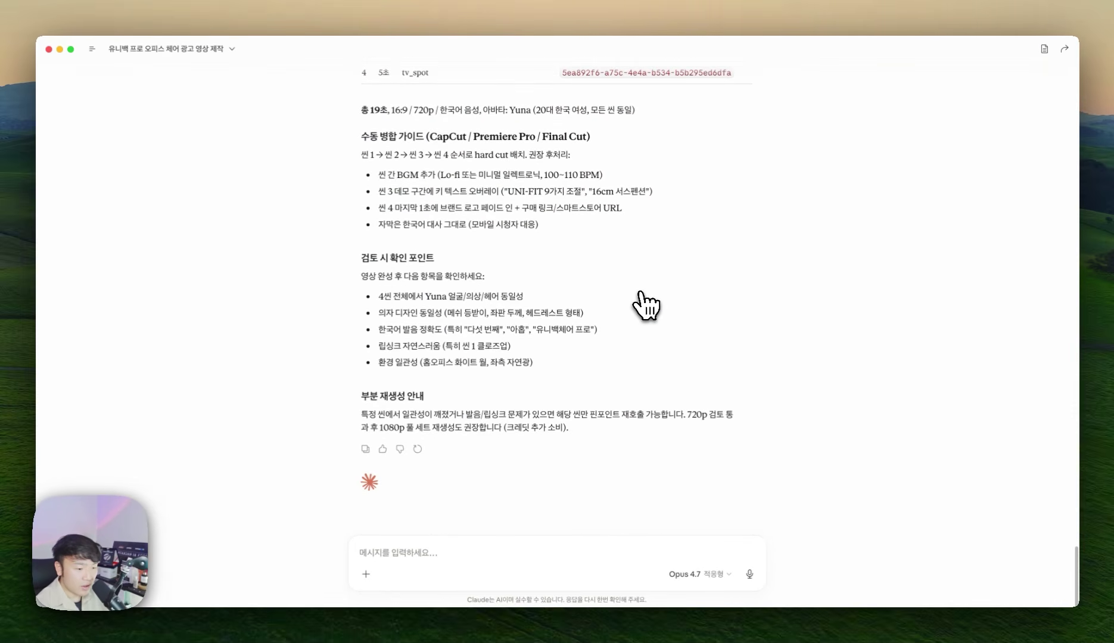
# Find the revision request sent after the first generation run and highlight its sentence "의상 일관성이 맞지 않습니다".
pyautogui.scroll(15, 579, 308)
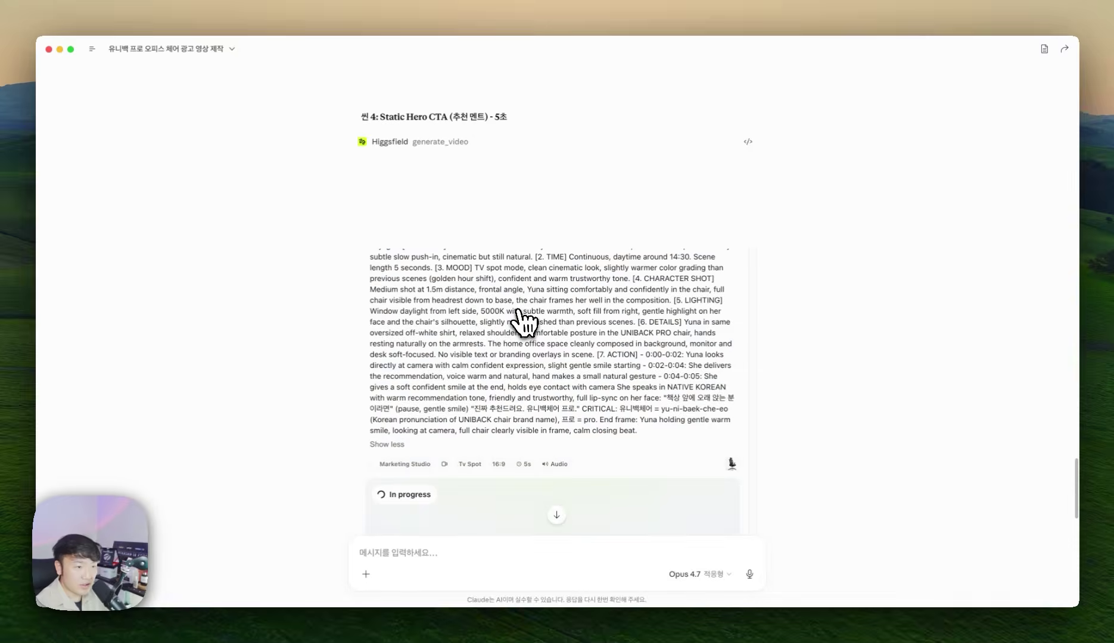
pyautogui.scroll(10, 498, 304)
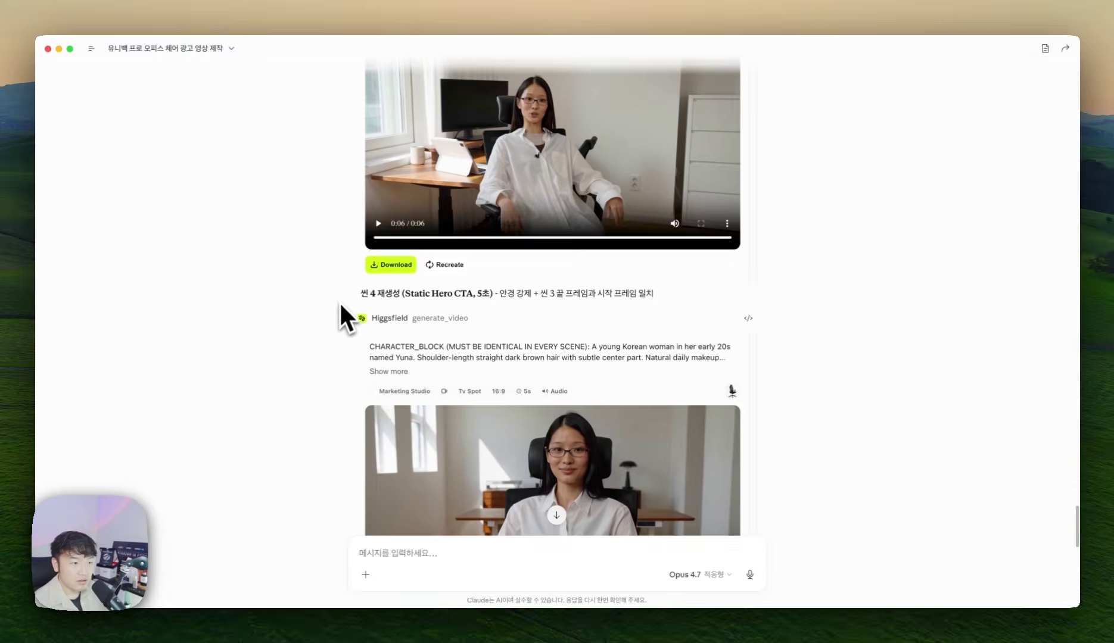
pyautogui.scroll(15, 341, 305)
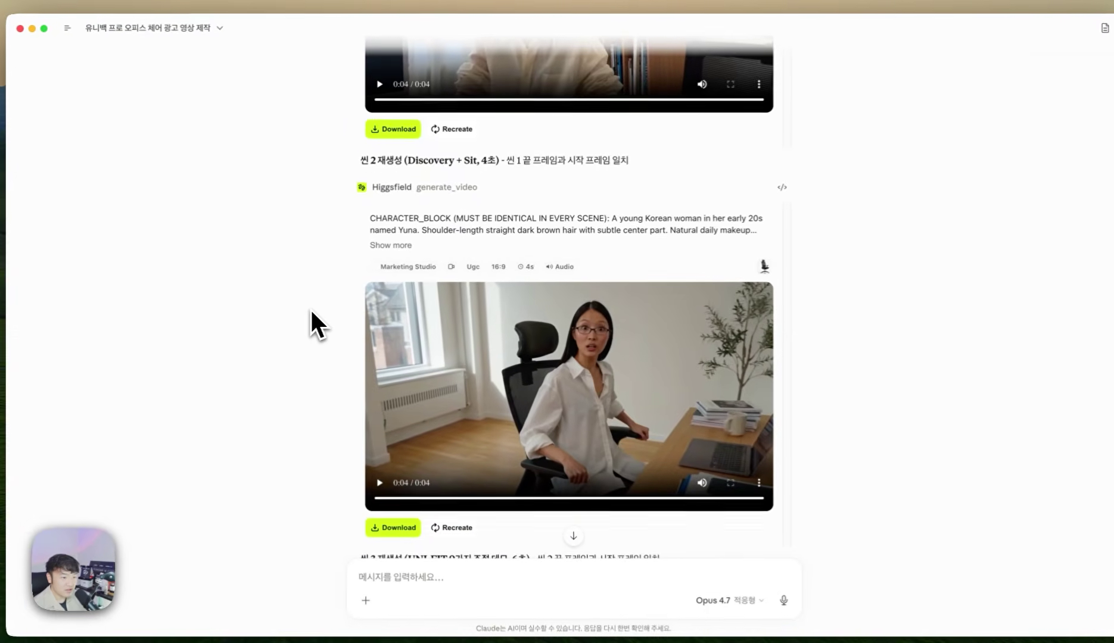
pyautogui.scroll(15, 311, 310)
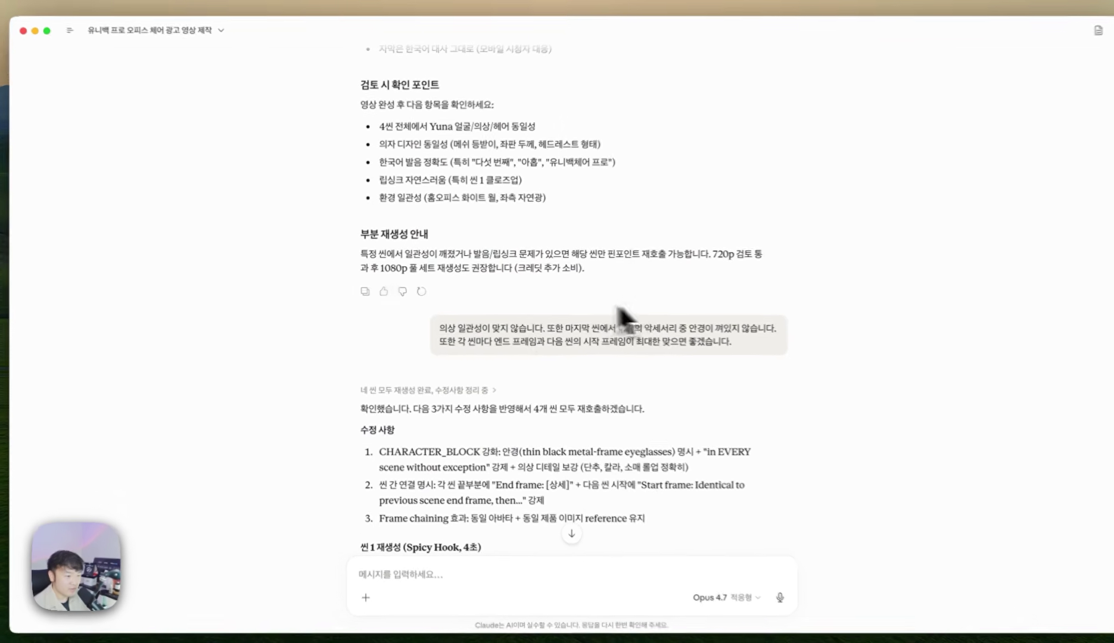
pyautogui.scroll(3, 490, 369)
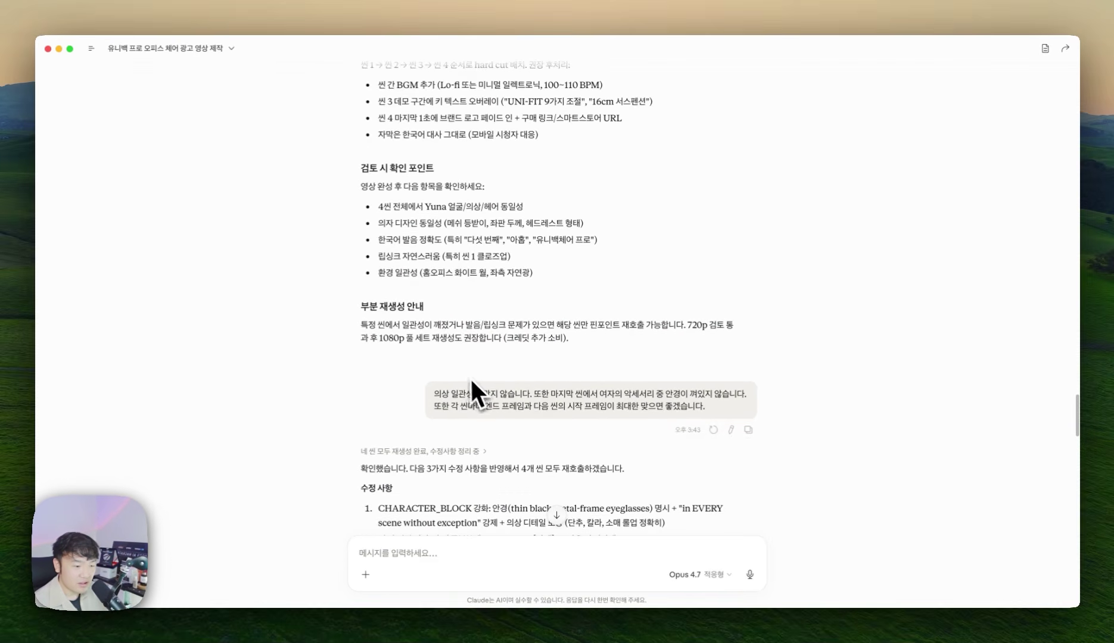
pyautogui.moveTo(434, 394); pyautogui.dragTo(528, 392)
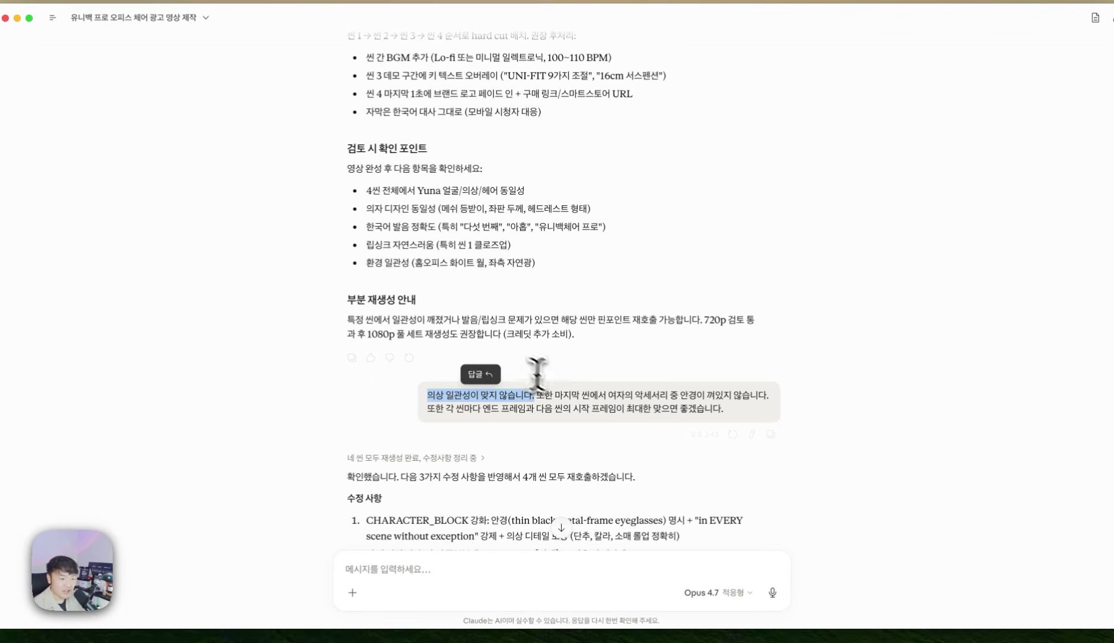
pyautogui.click(545, 395)
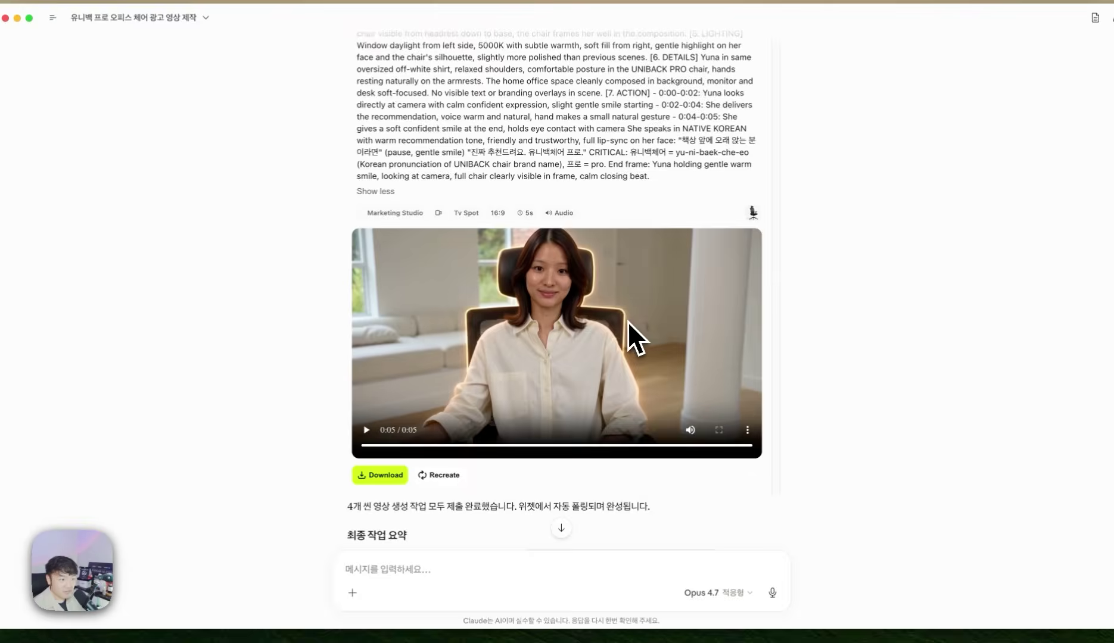
# Compare the outfit and glasses in the first-run clips of scene 3 and scene 4, and return to the revision request.
pyautogui.scroll(10, 627, 318)
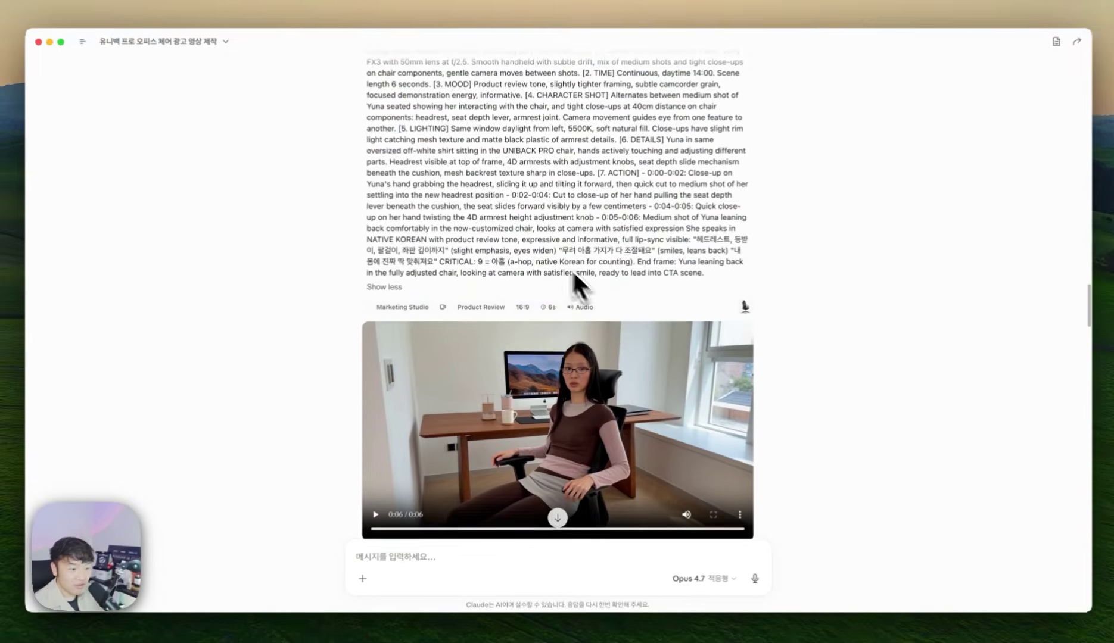
pyautogui.scroll(3, 575, 393)
pyautogui.scroll(-10, 573, 406)
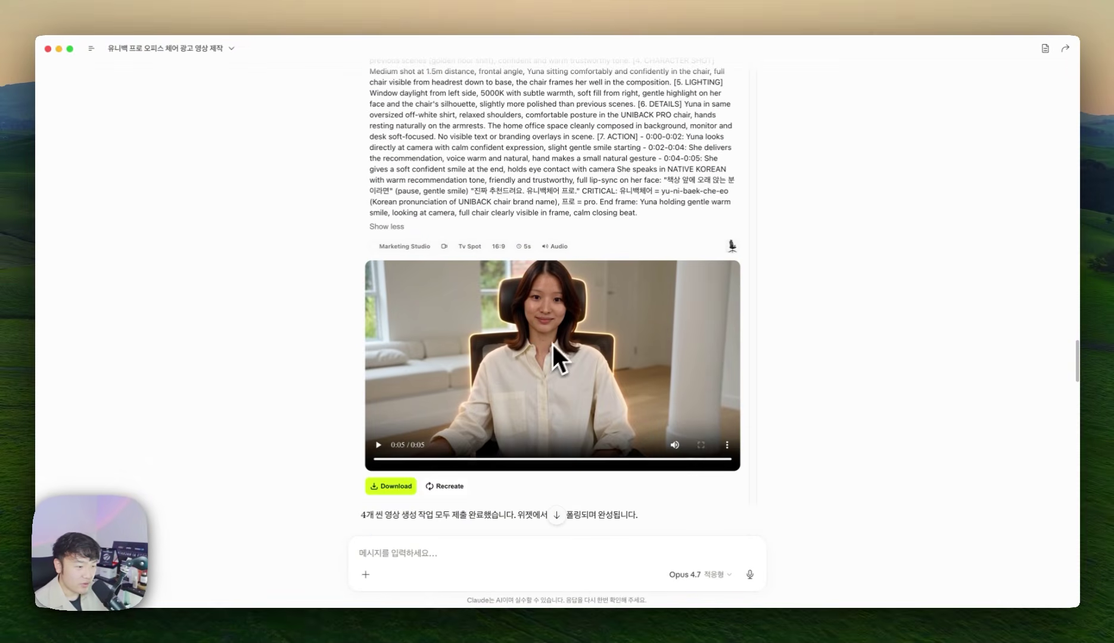
pyautogui.scroll(-8, 625, 369)
pyautogui.scroll(-7, 677, 393)
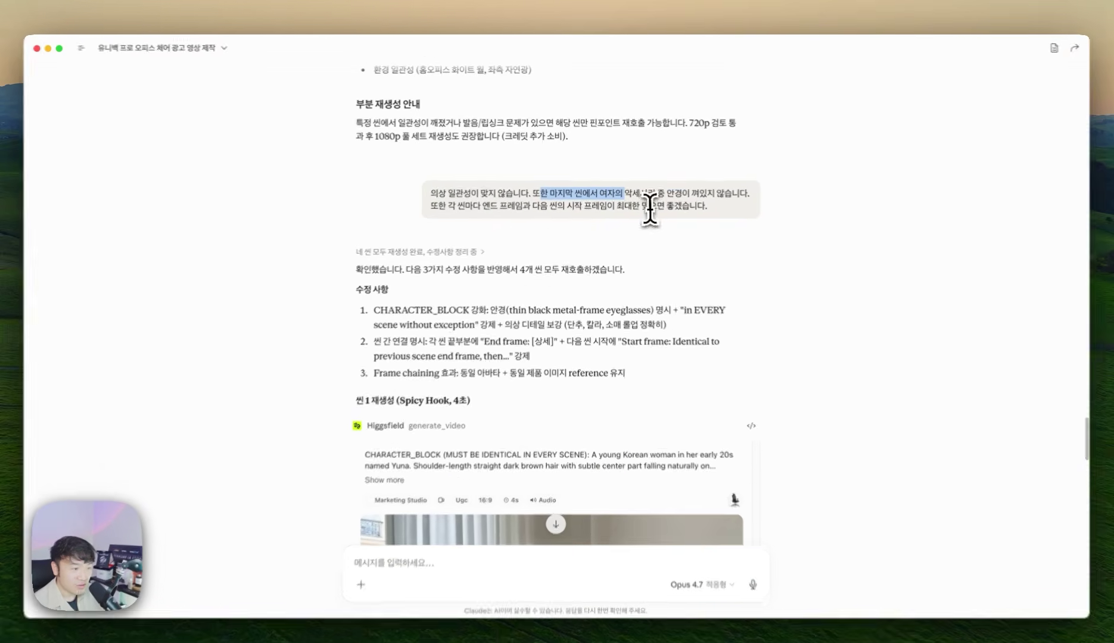
# Examine the revision request's passages on the missing glasses and on matching each scene's end frame to the following start frame, highlighting the wording.
pyautogui.click(661, 197)
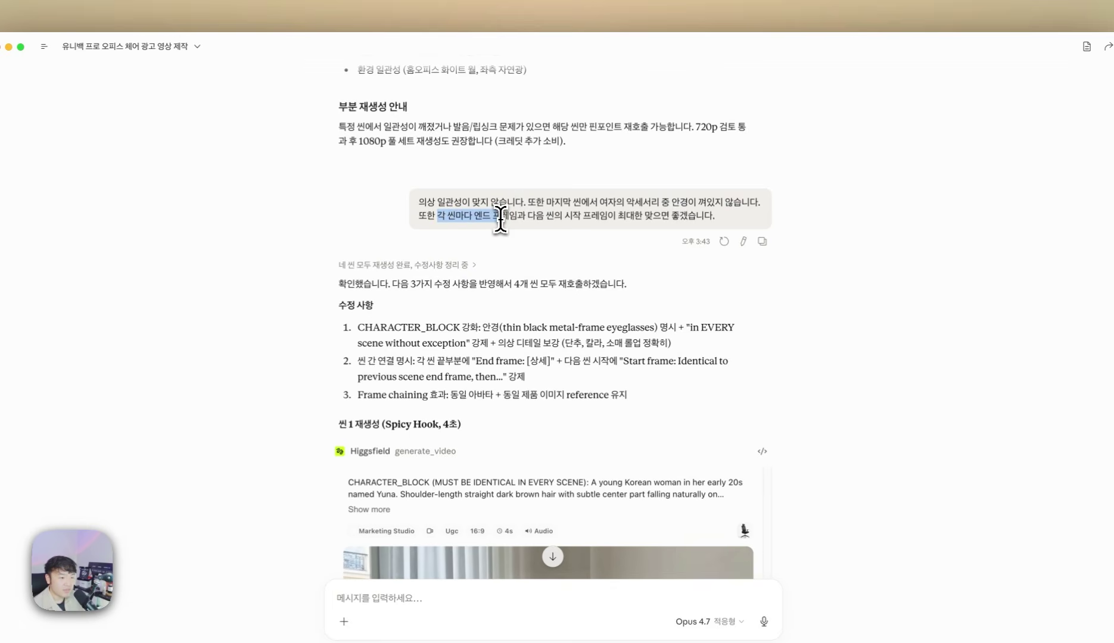
pyautogui.moveTo(522, 219); pyautogui.dragTo(624, 208)
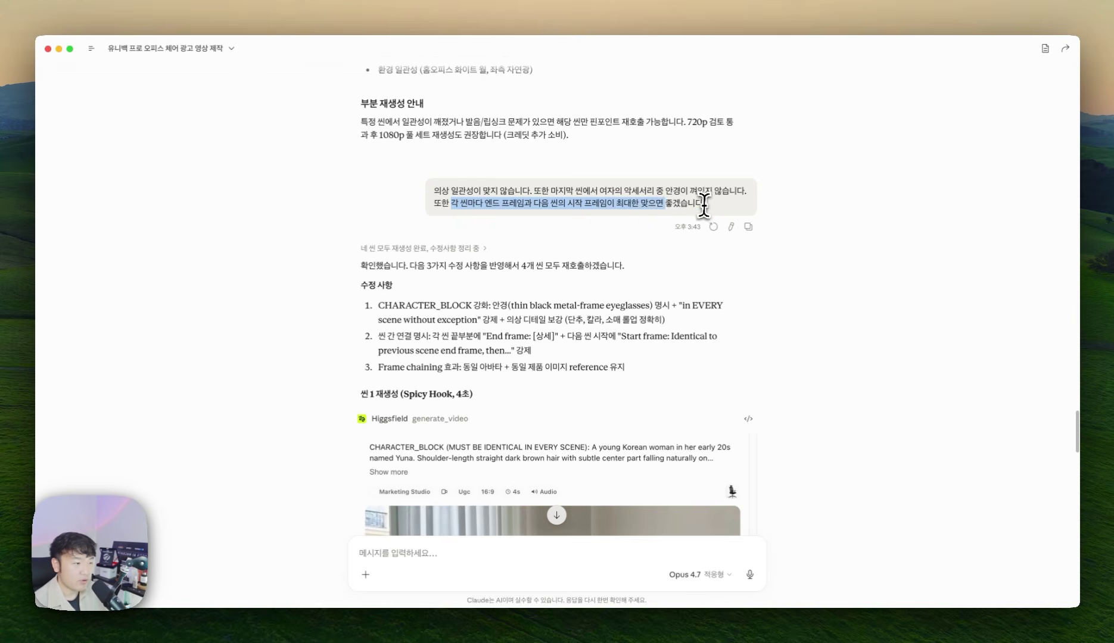
pyautogui.moveTo(708, 205); pyautogui.dragTo(405, 209)
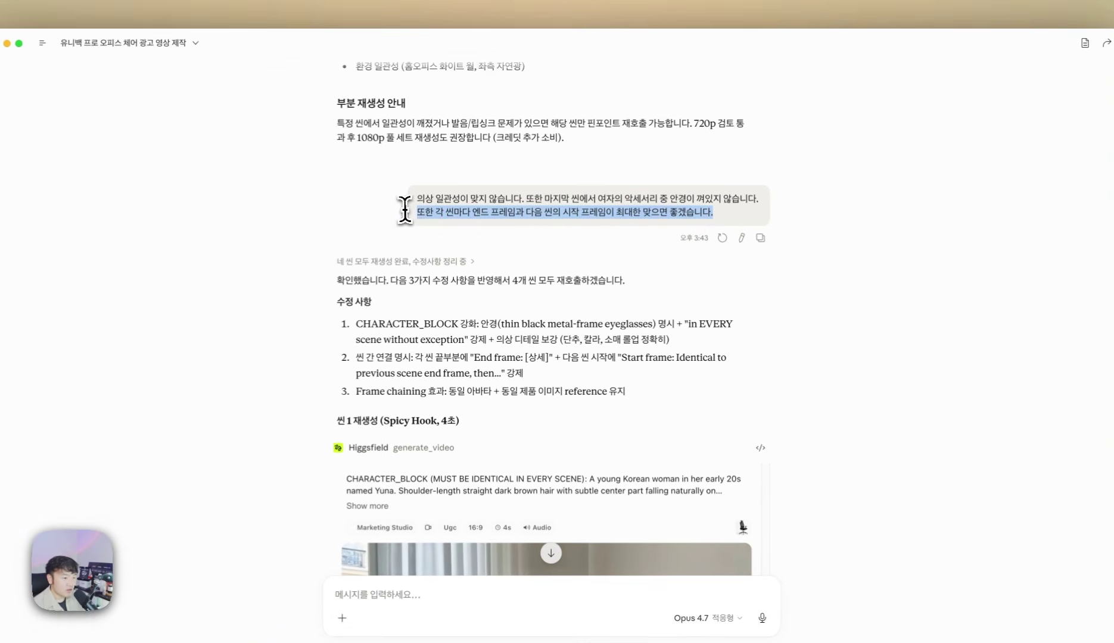
pyautogui.click(558, 210)
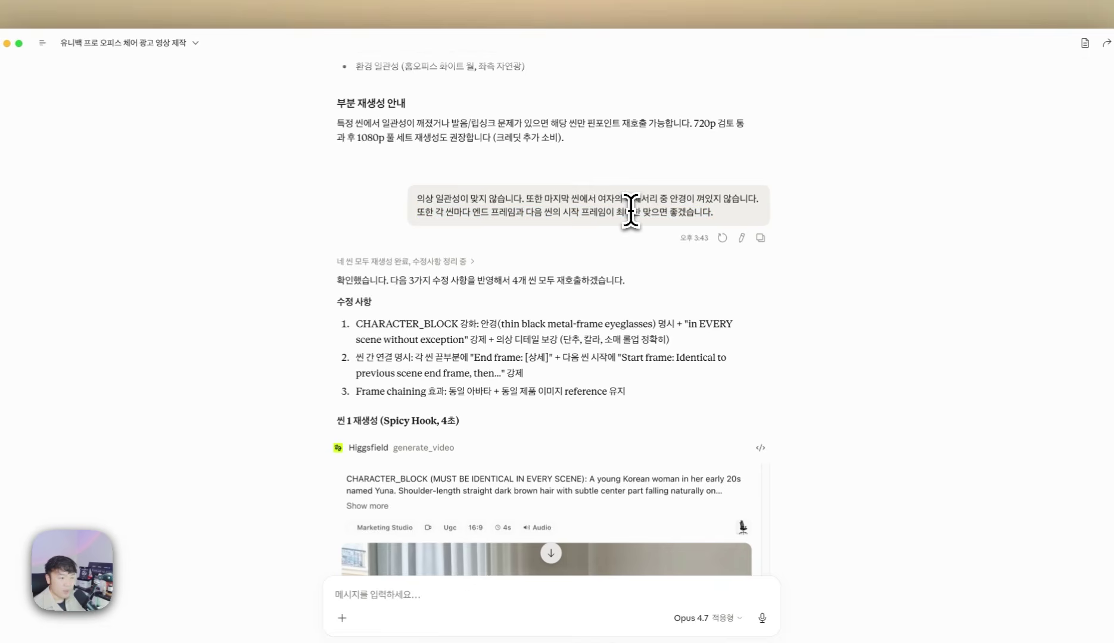
pyautogui.moveTo(618, 212); pyautogui.dragTo(436, 213)
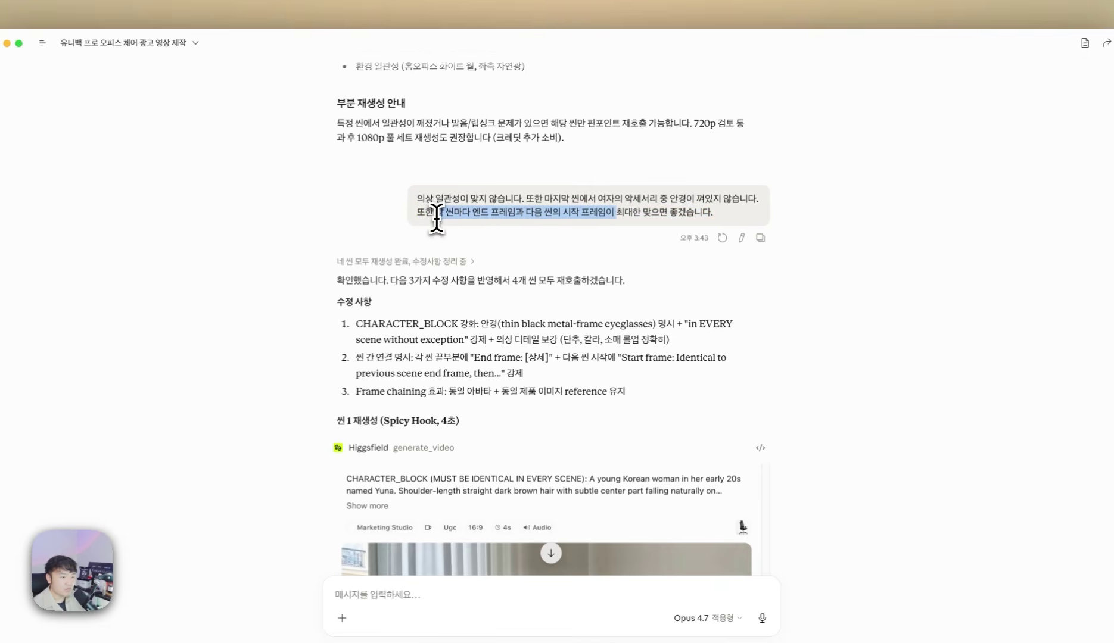
pyautogui.click(641, 212)
pyautogui.moveTo(765, 213); pyautogui.dragTo(416, 203)
pyautogui.click(472, 213)
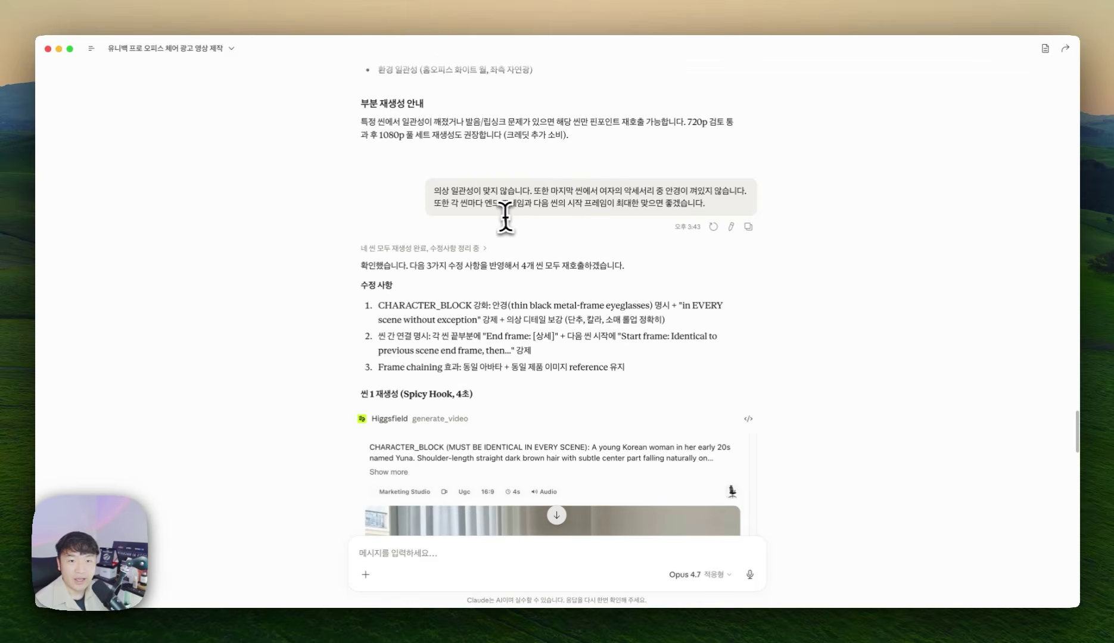
# Review the regenerated clips of scenes 1 to 4, and check the frame-matching table and the new Job IDs.
pyautogui.scroll(-5, 510, 219)
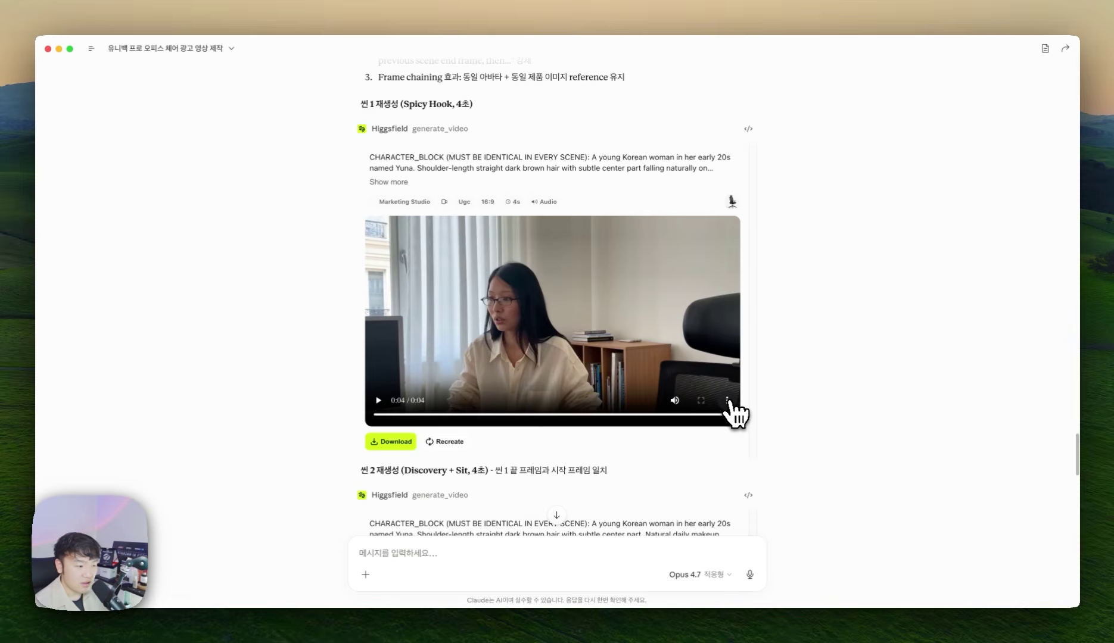
pyautogui.scroll(-15, 655, 369)
pyautogui.scroll(2, 554, 333)
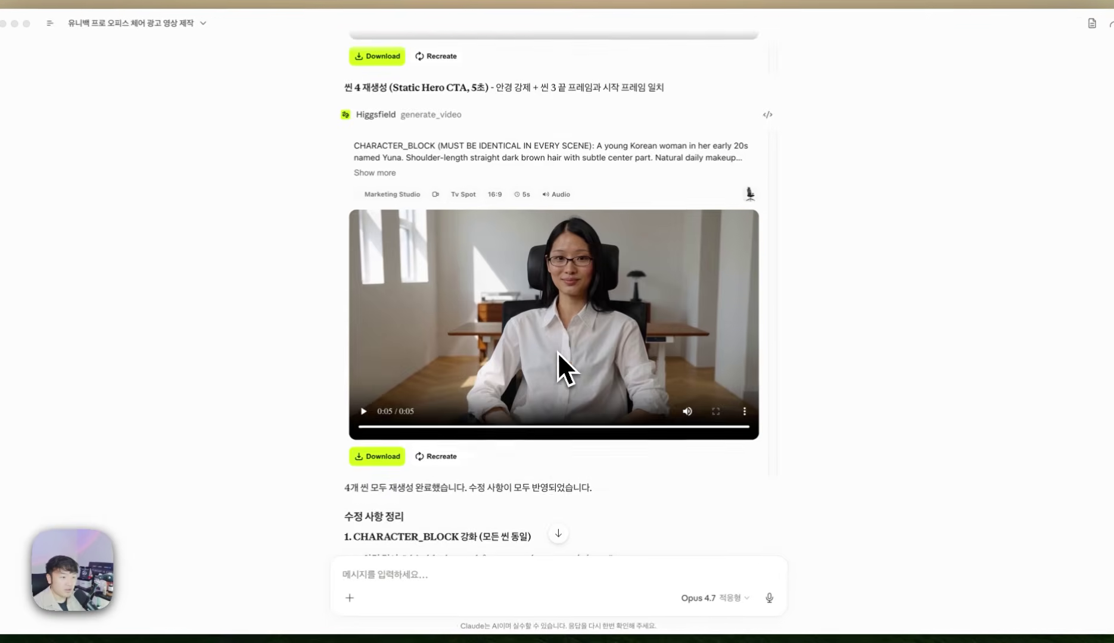
pyautogui.scroll(10, 558, 353)
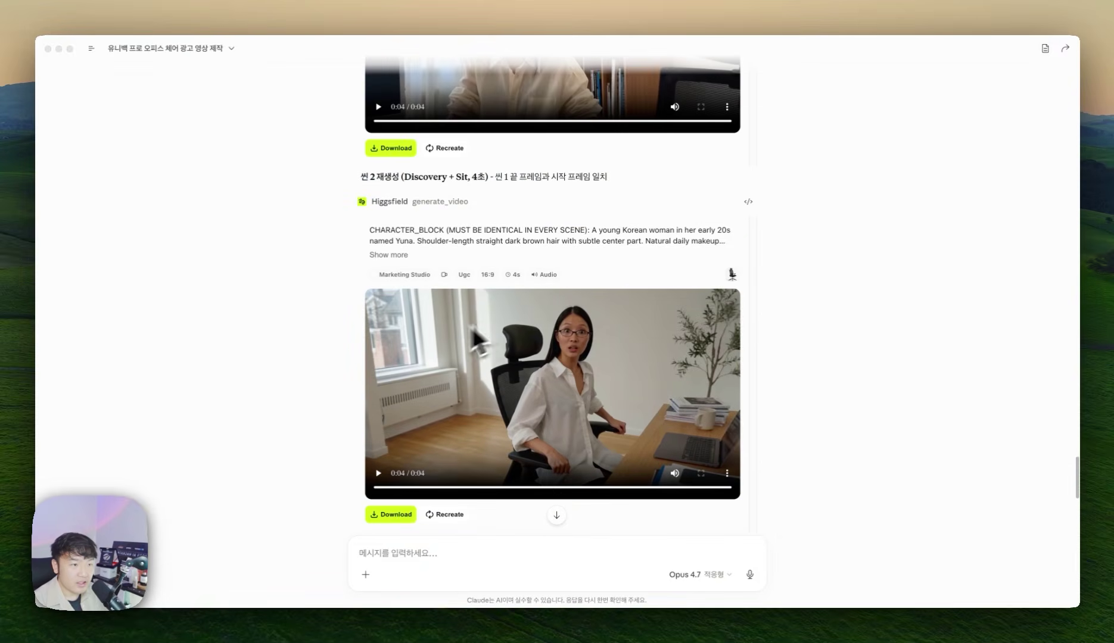
pyautogui.scroll(5, 477, 339)
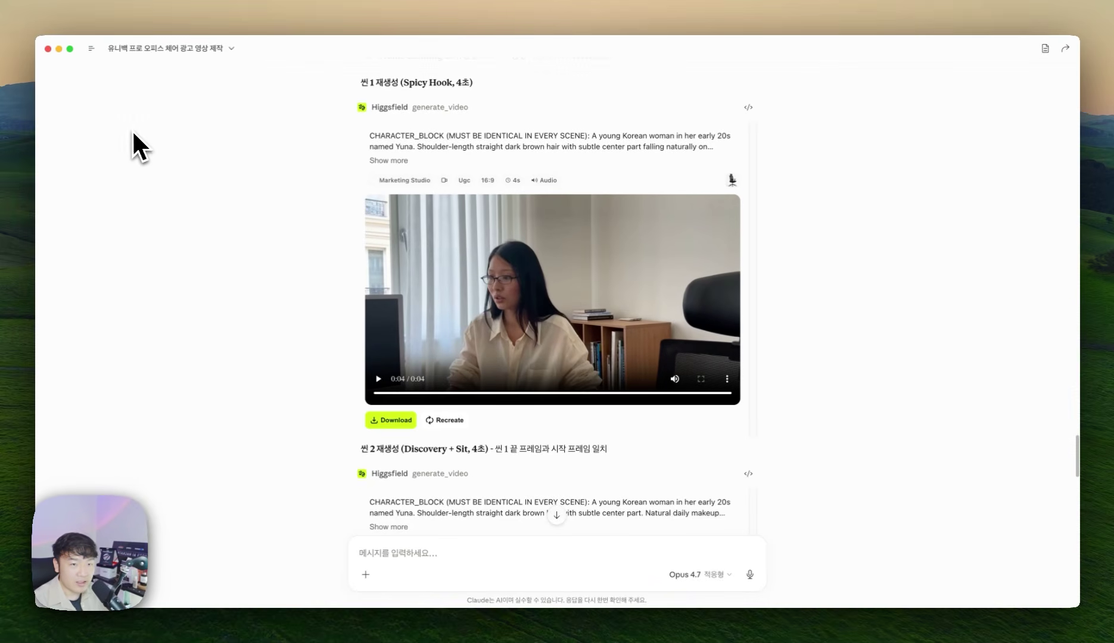
pyautogui.scroll(-15, 398, 357)
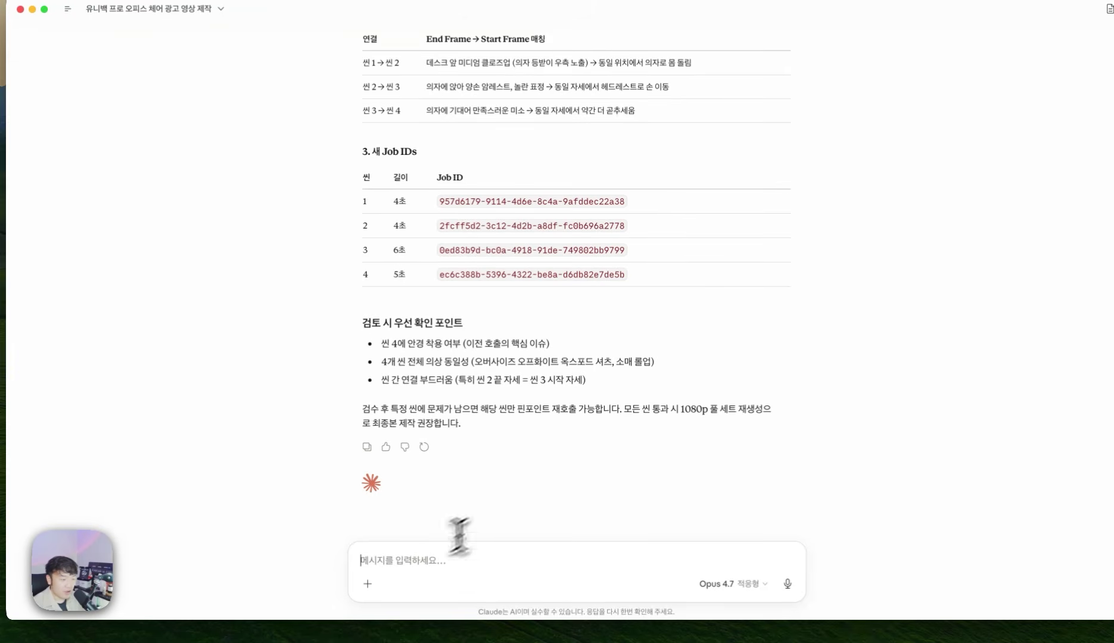
# Switch to the Claude Code session "Set up FFmpeg for video merging", show its Higgsfields-mystudio folder in Finder and close the folder window.
pyautogui.click(67, 8)
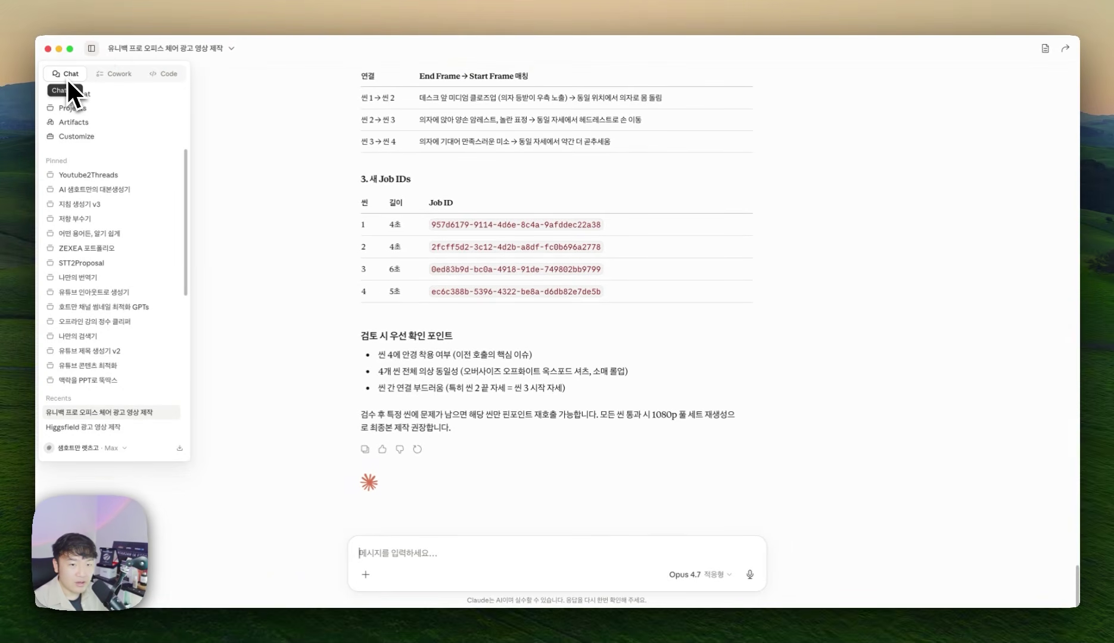
pyautogui.click(161, 72)
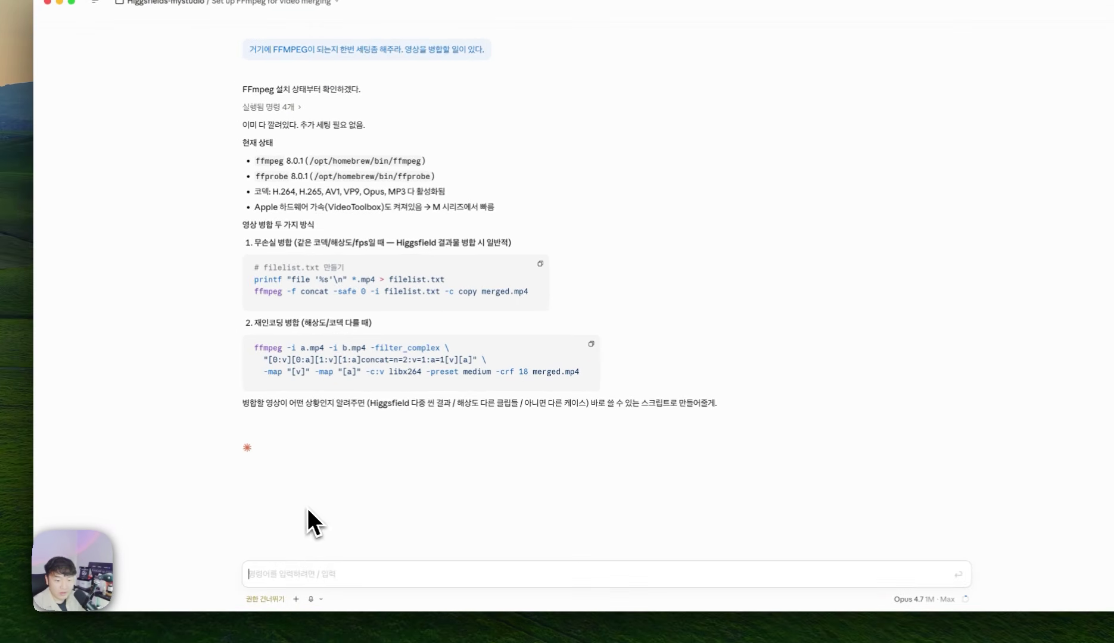
pyautogui.click(163, 52)
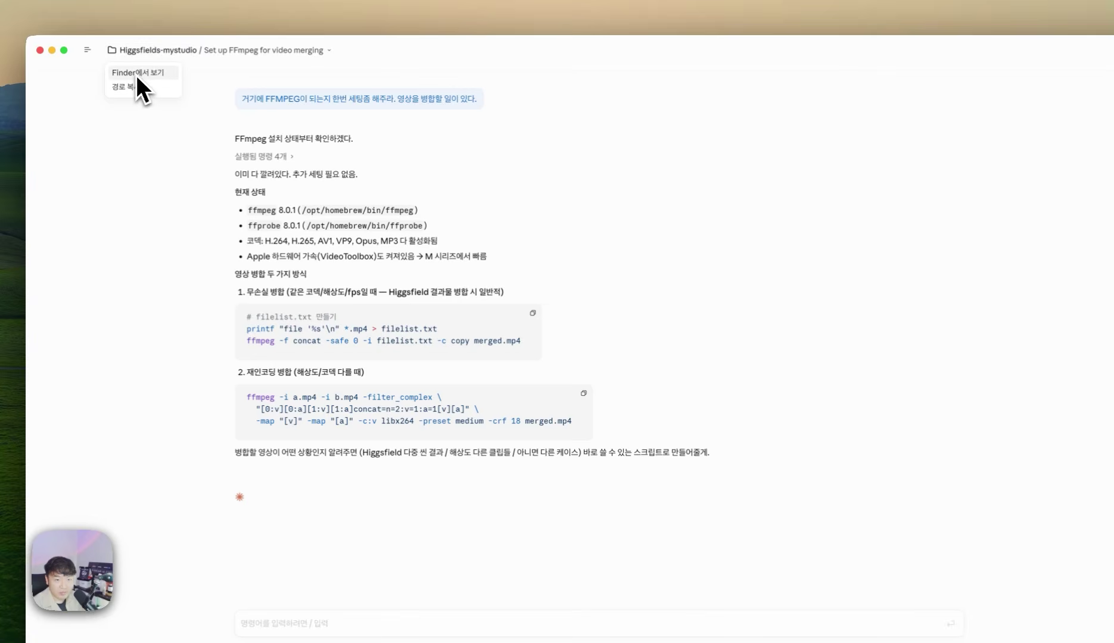
pyautogui.click(136, 73)
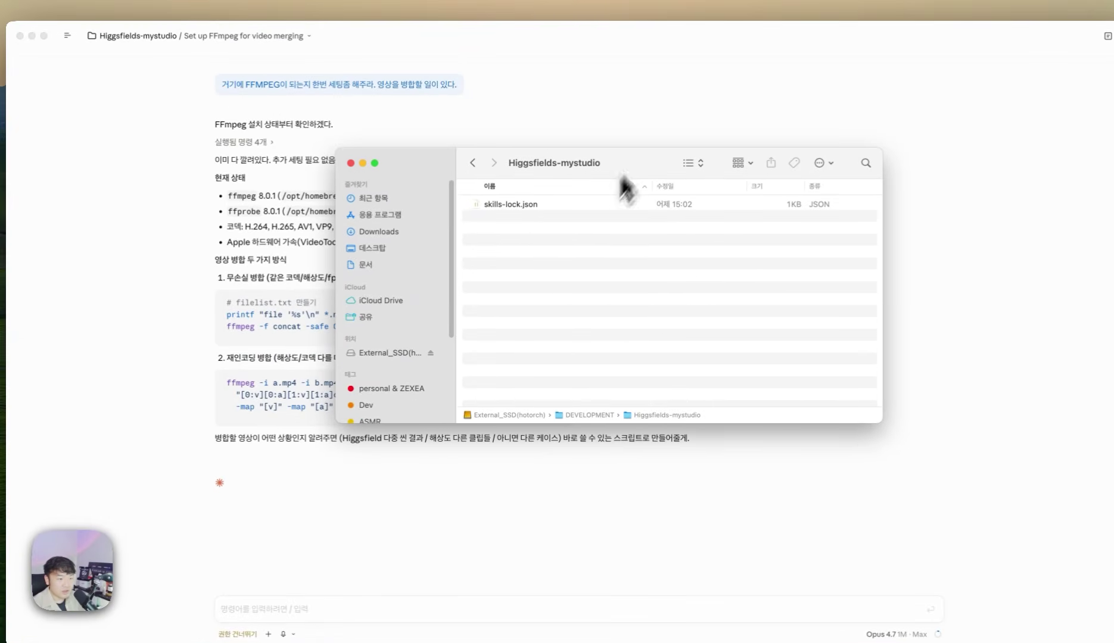
pyautogui.moveTo(624, 168); pyautogui.dragTo(496, 312)
pyautogui.click(238, 306)
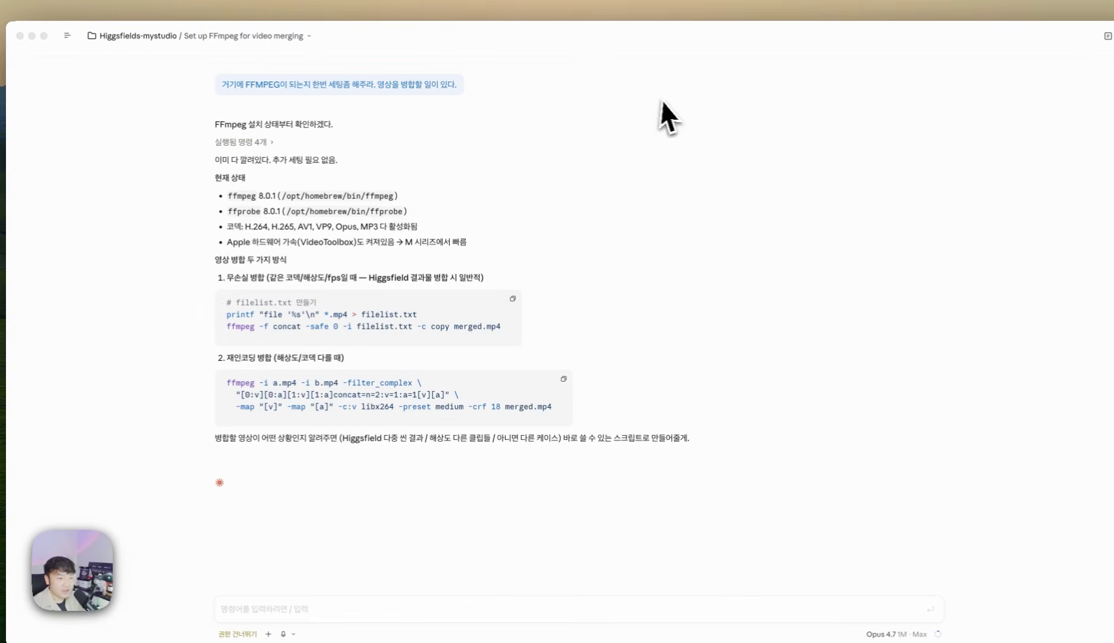
# Highlight FFMPEG in the setup request, and send the message "다운로드 경로에 (1)~(4).mp4 file 들을 Concat 해주세요.".
pyautogui.moveTo(246, 86); pyautogui.dragTo(278, 88)
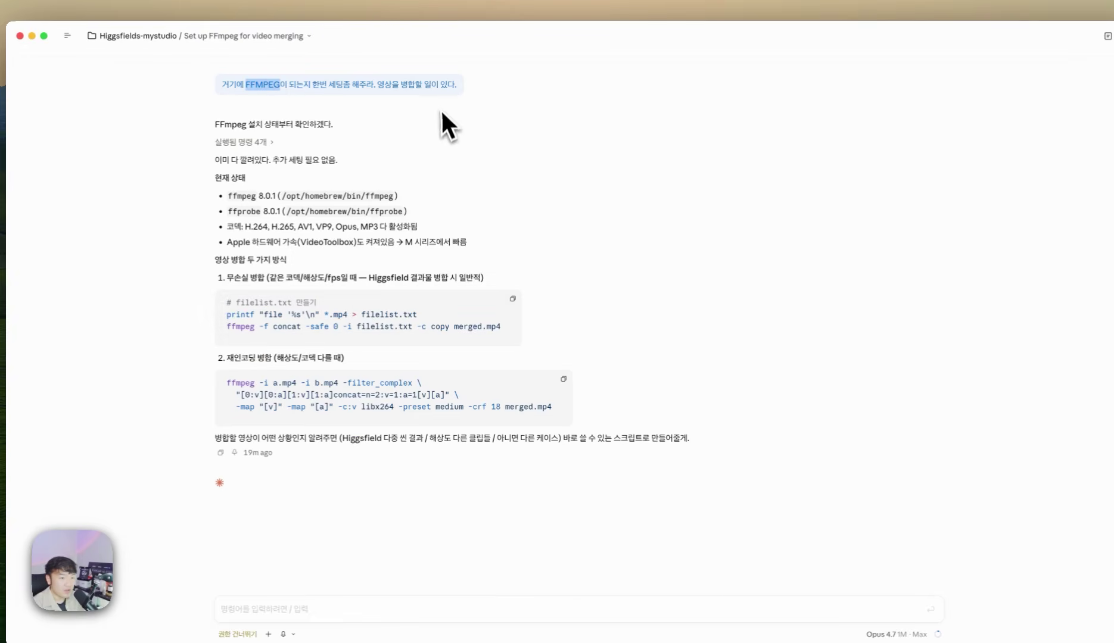
pyautogui.click(366, 90)
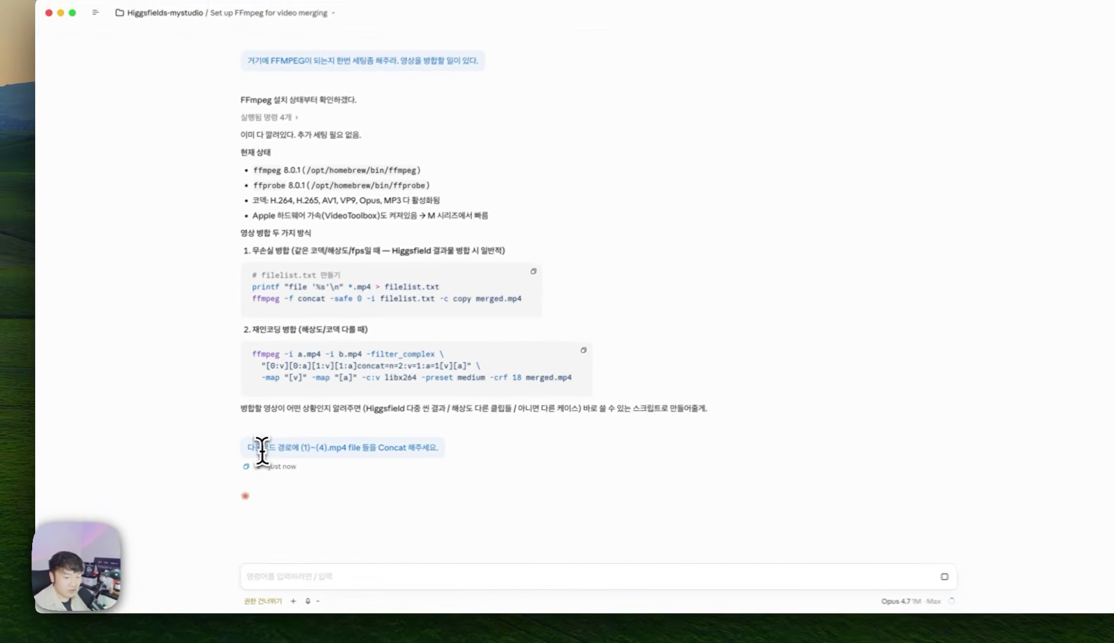
pyautogui.moveTo(243, 443); pyautogui.dragTo(388, 450)
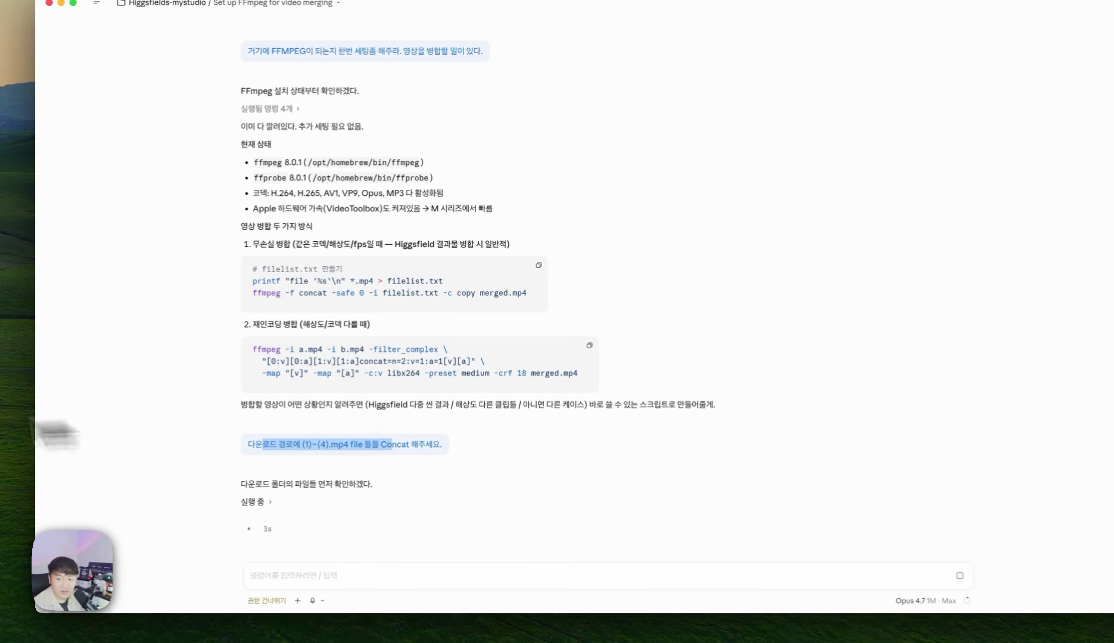
# Open merged.mp4 from the Downloads folder in the video player.
pyautogui.moveTo(664, 308); pyautogui.dragTo(432, 247)
pyautogui.click(979, 356)
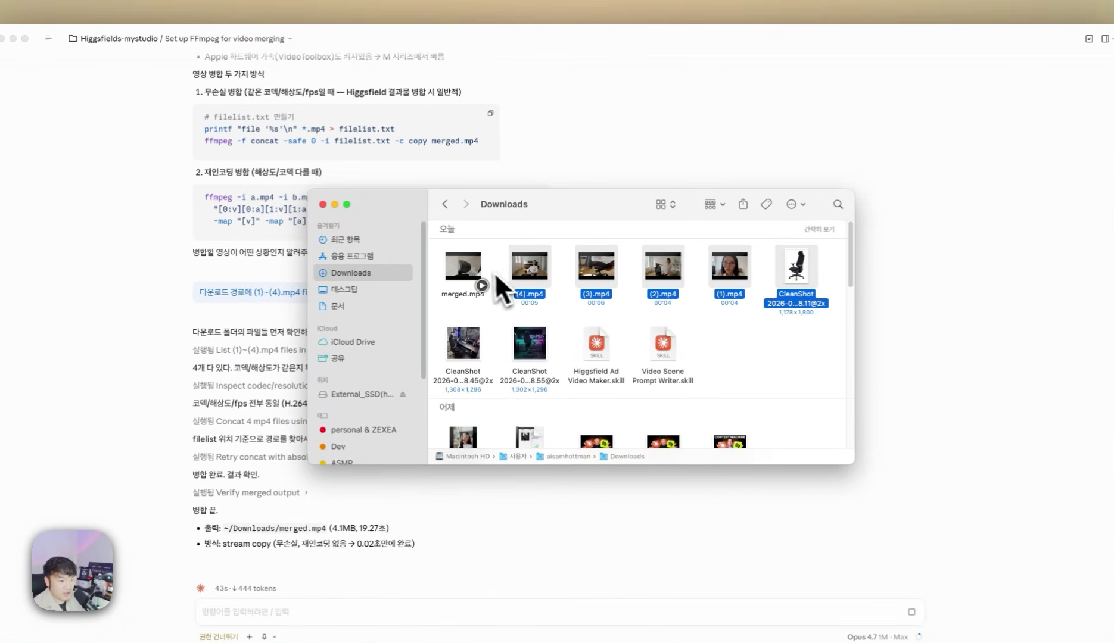
pyautogui.click(478, 272)
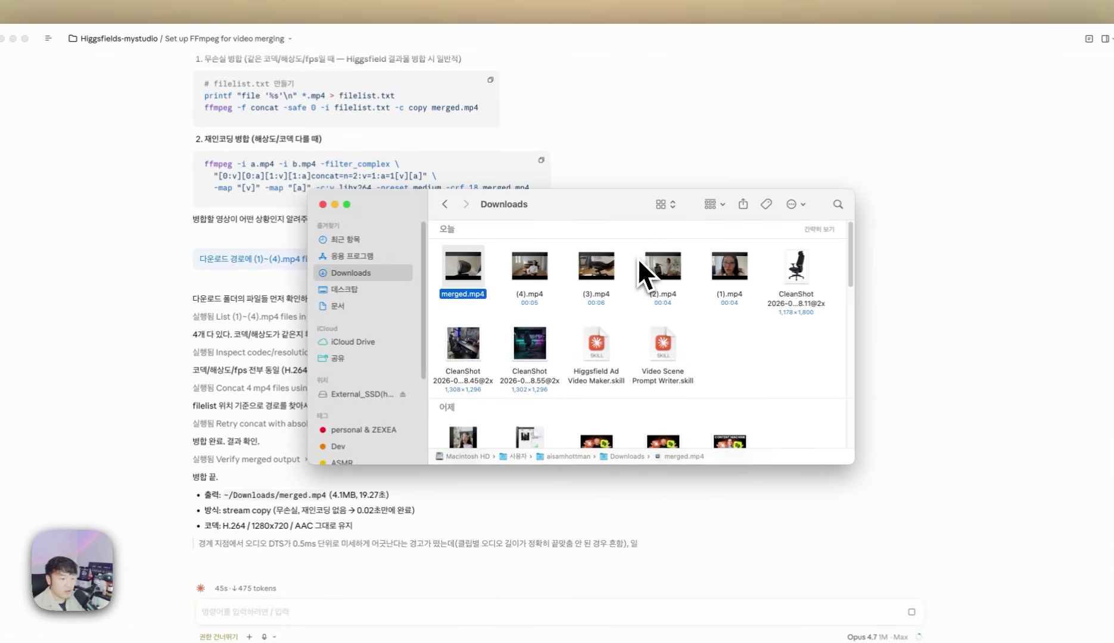
pyautogui.press('super+o')
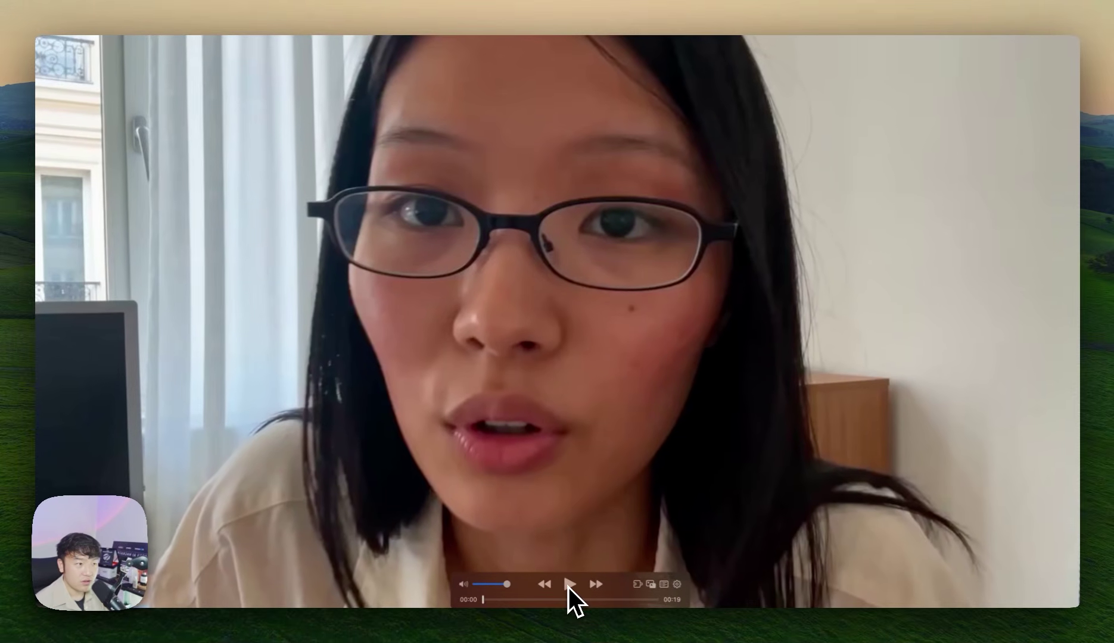
# Play the merged chair ad video through to its last scene.
pyautogui.click(568, 584)
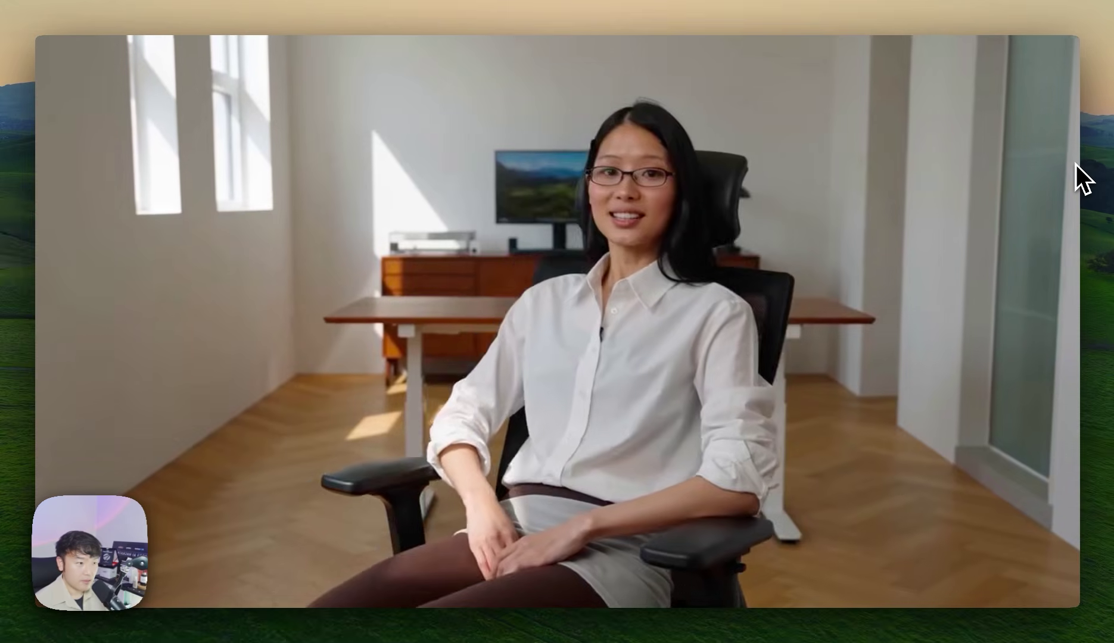
pyautogui.moveTo(1071, 165)
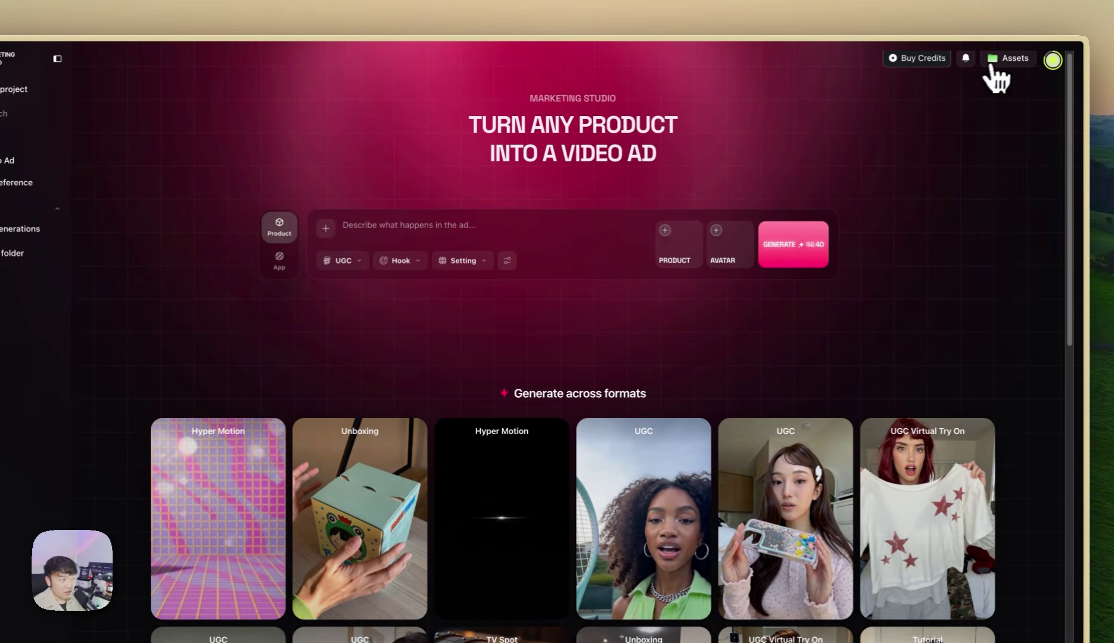
# Switch to Higgsfield in the browser, view all generated assets, and open the account's Credits Usage page.
pyautogui.click(1082, 13)
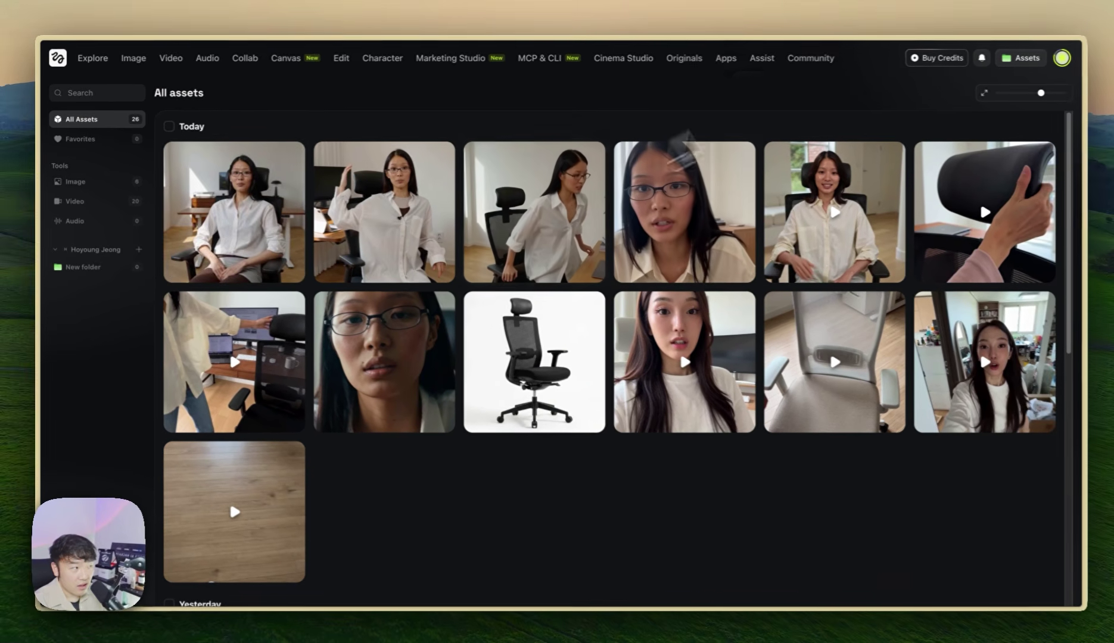
pyautogui.click(1107, 53)
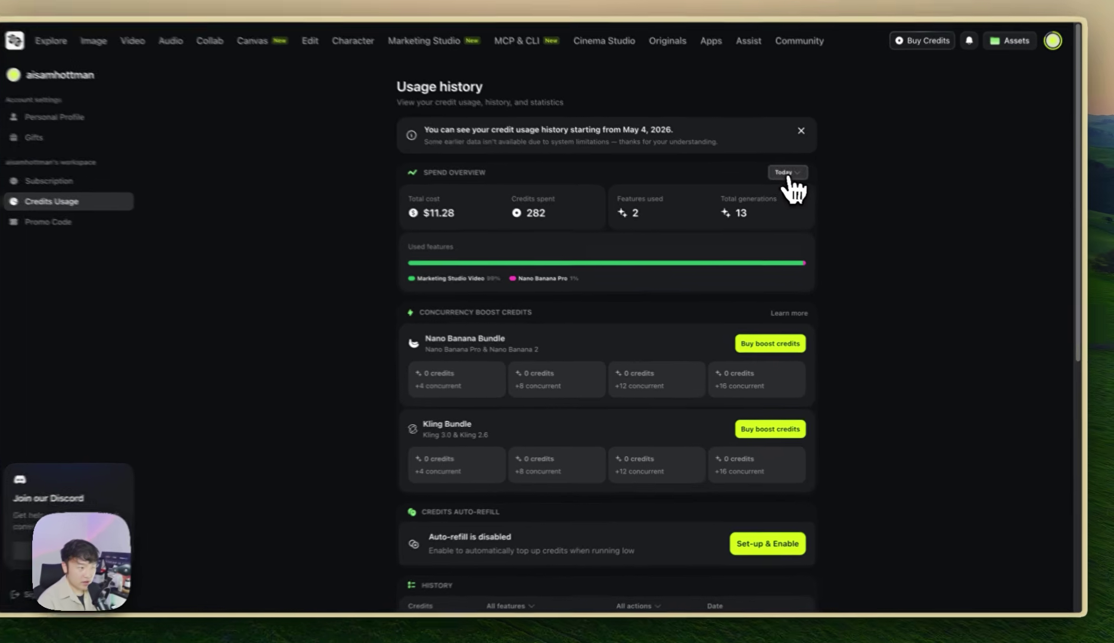
# Show the credit usage for the last 7 days and check both pages of the history.
pyautogui.click(787, 178)
pyautogui.click(788, 220)
pyautogui.scroll(-15, 634, 559)
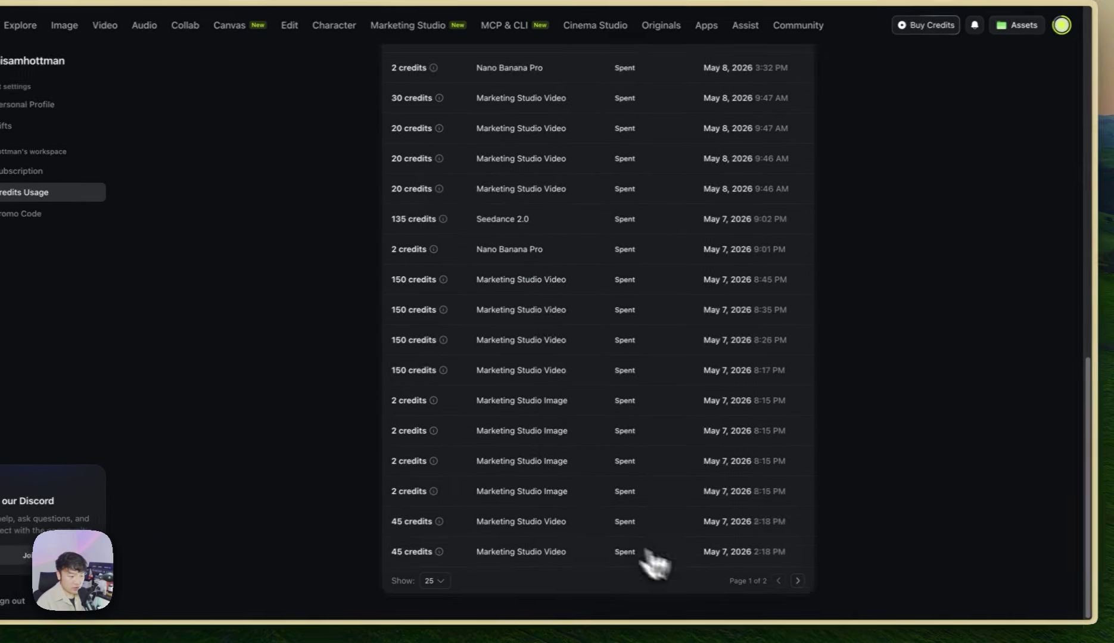
pyautogui.click(798, 576)
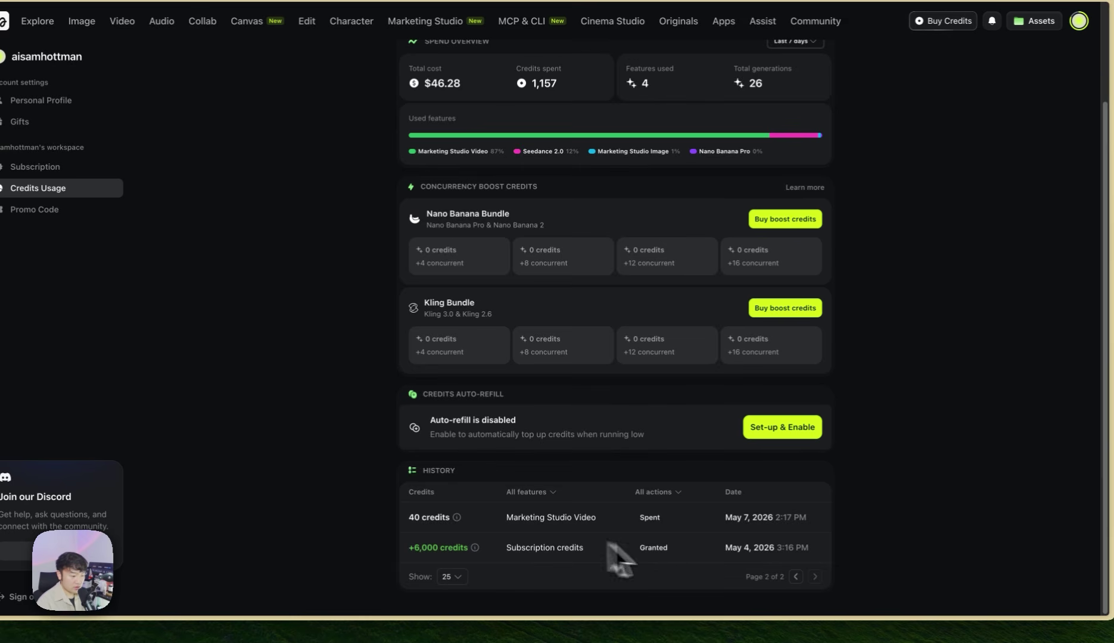
pyautogui.click(796, 578)
# Limit the usage history to Today, review the total cost and the individual video generation charges, and close the calculator.
pyautogui.scroll(5, 735, 482)
pyautogui.click(803, 158)
pyautogui.click(779, 177)
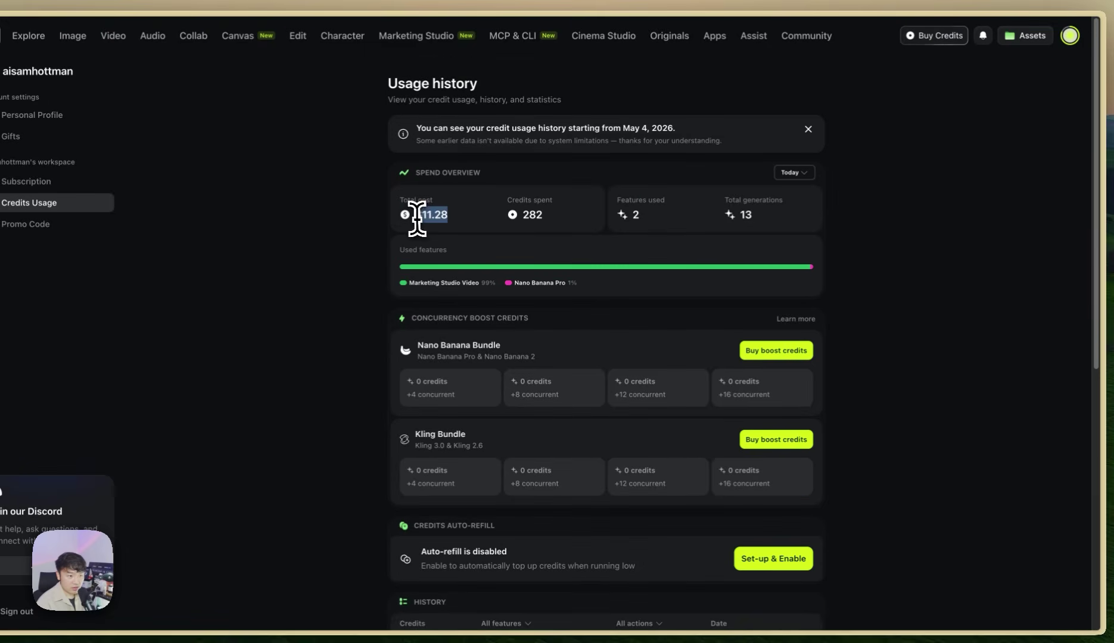
pyautogui.scroll(-5, 908, 291)
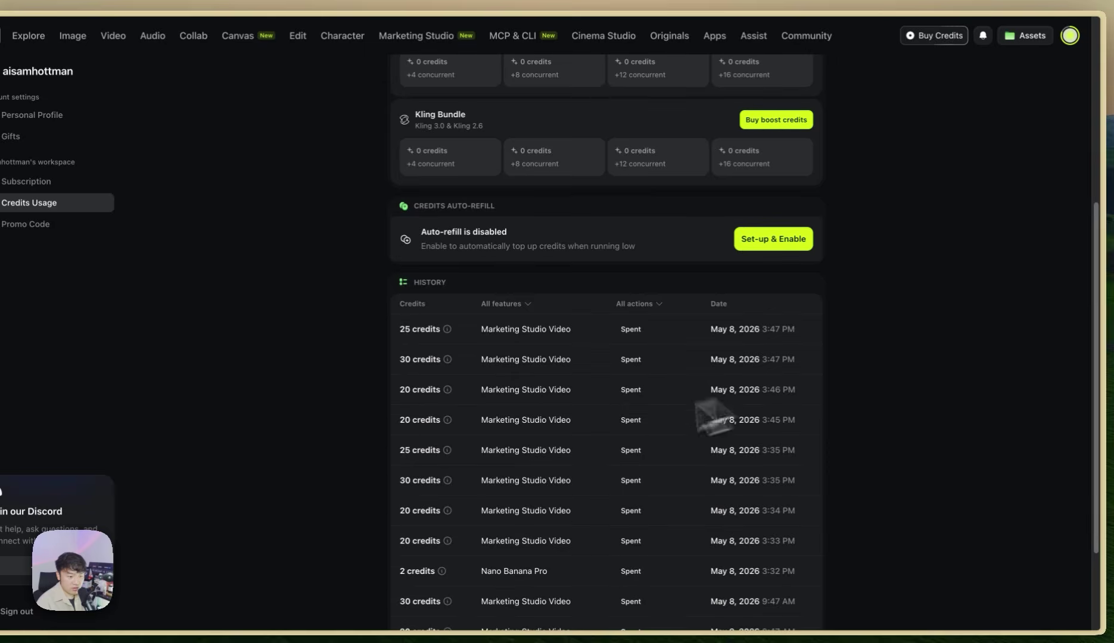
pyautogui.scroll(-3, 721, 402)
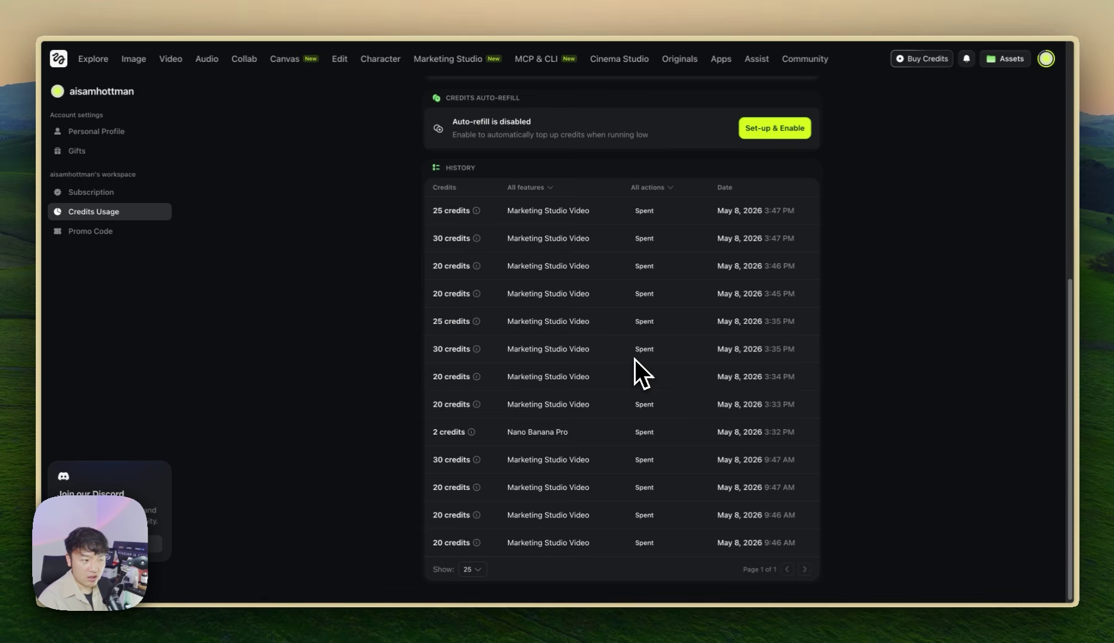
pyautogui.scroll(7, 635, 359)
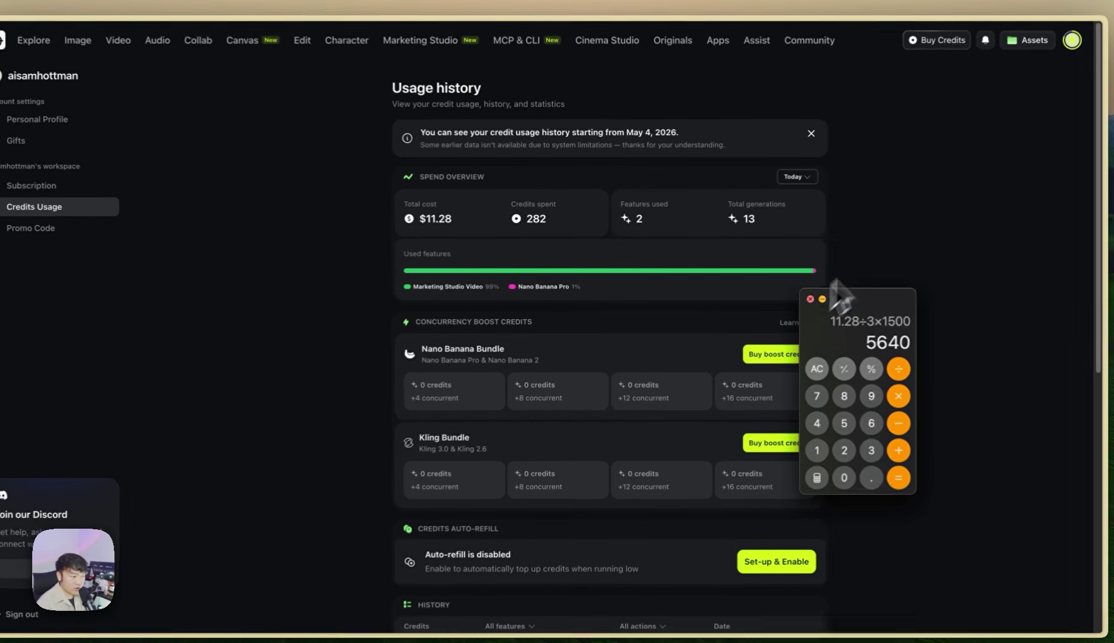
pyautogui.click(806, 296)
# Extend the usage period beyond today and compare the per-video credit charges of May 7 and May 8, 2026.
pyautogui.scroll(-6, 788, 340)
pyautogui.scroll(4, 751, 286)
pyautogui.scroll(3, 732, 241)
pyautogui.click(793, 178)
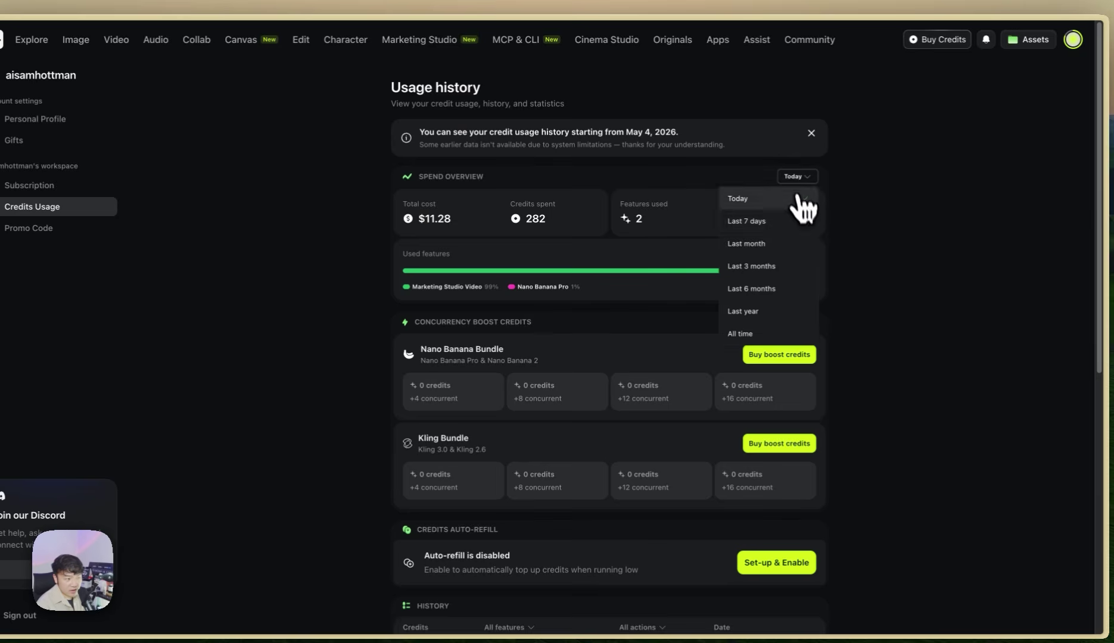
pyautogui.scroll(-10, 518, 328)
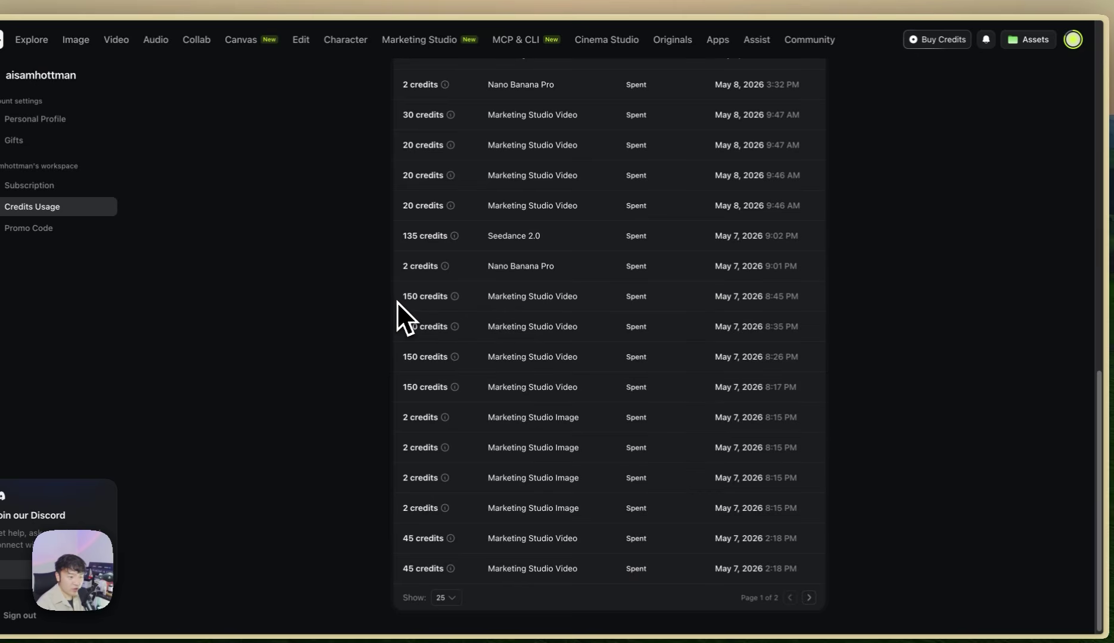
pyautogui.scroll(5, 459, 328)
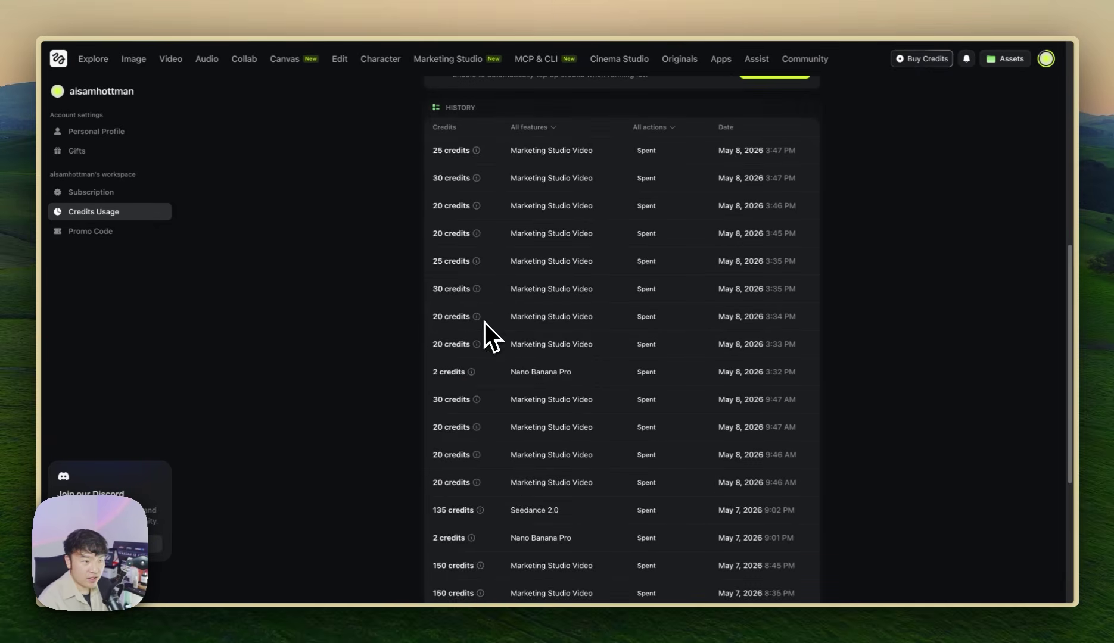
pyautogui.scroll(1, 484, 323)
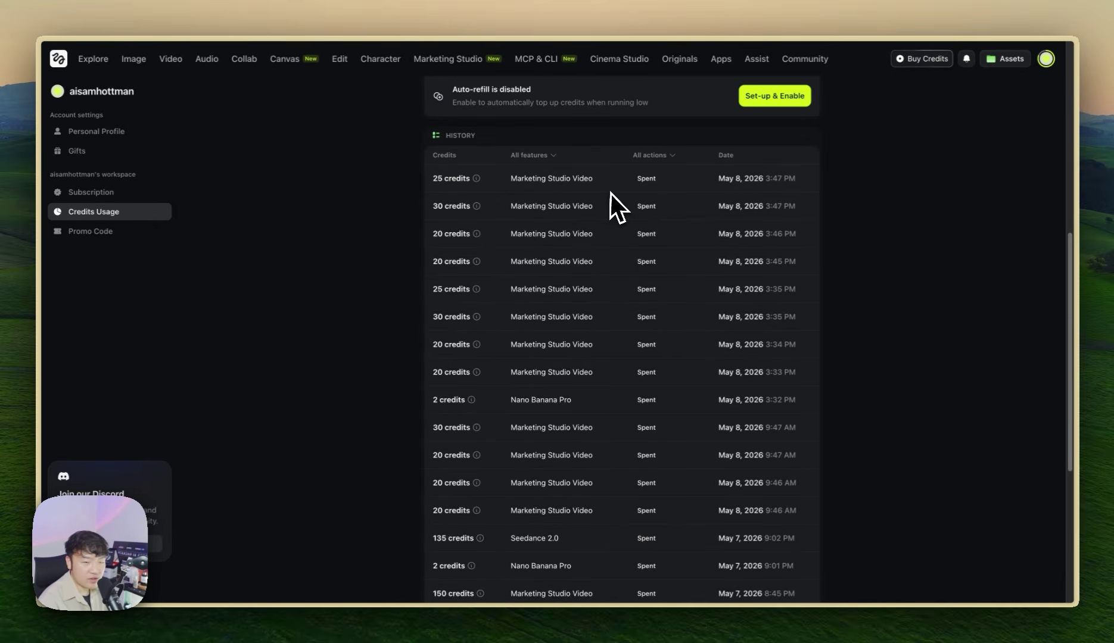
pyautogui.scroll(-1, 705, 397)
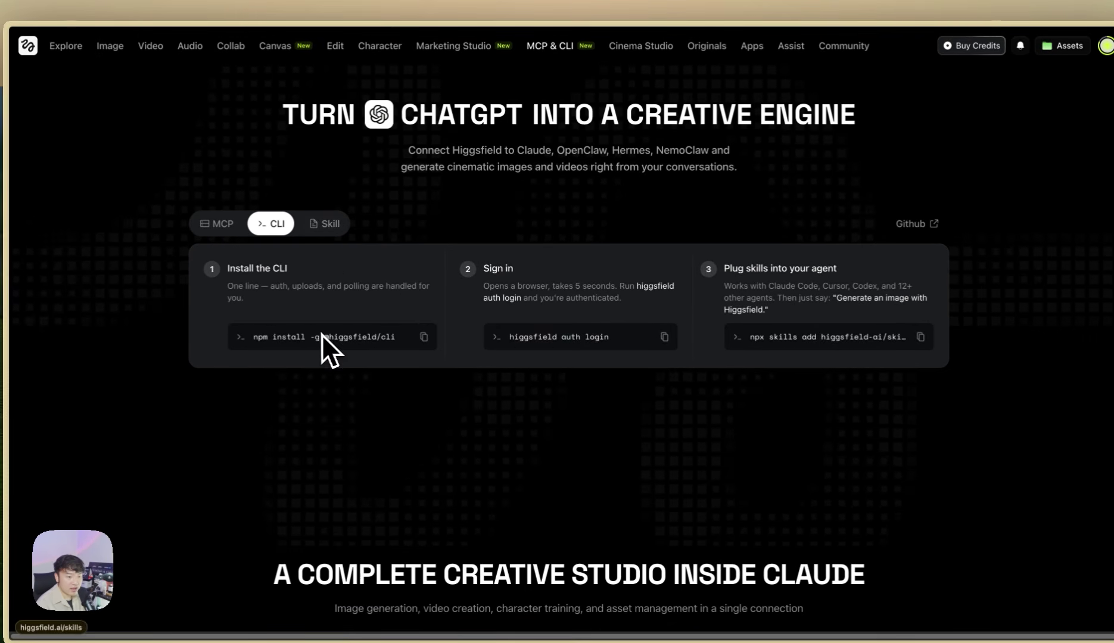
# Compare the Skill and CLI setup instructions on Higgsfield's MCP & CLI page.
pyautogui.click(325, 225)
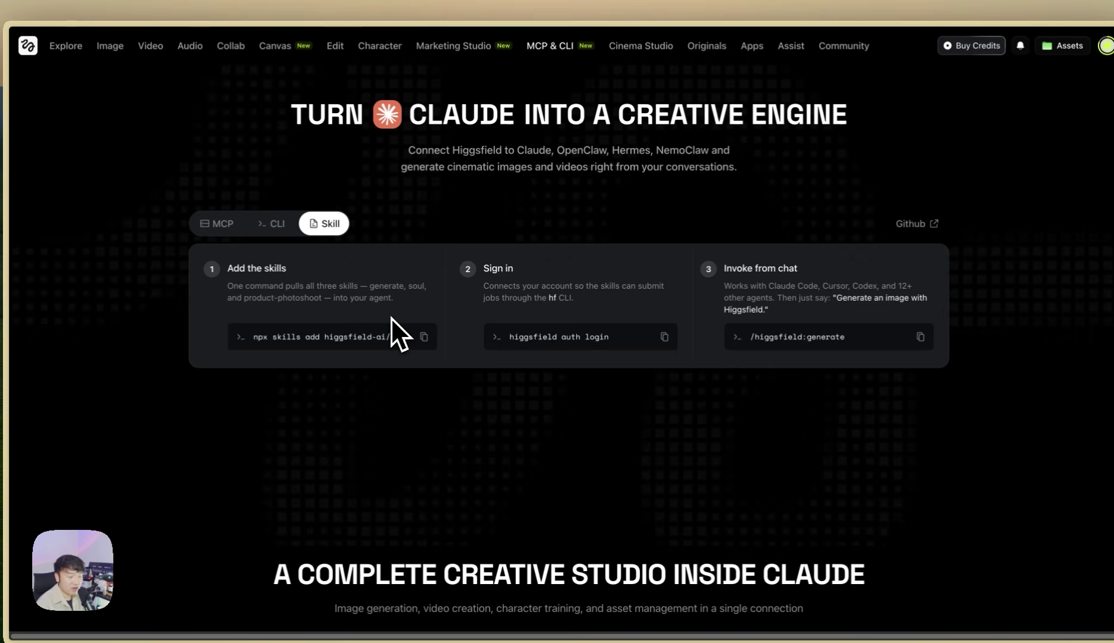
pyautogui.click(277, 225)
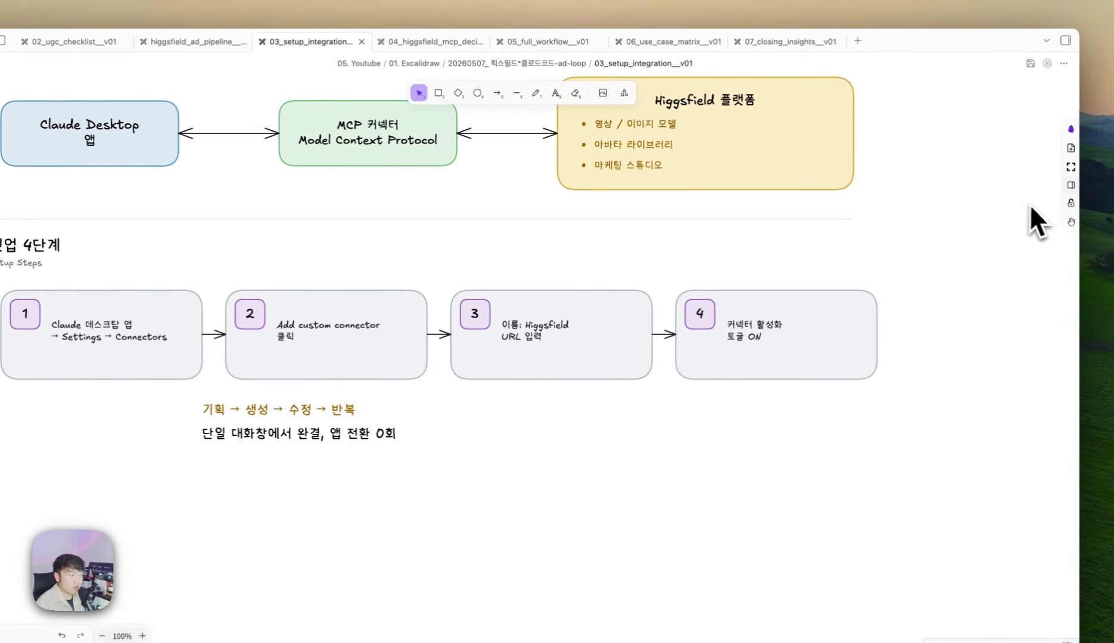
# Switch to the 03_setup_integration__v01 drawing in Obsidian and bring the whole Claude × MCP × Higgsfield diagram into view.
pyautogui.click(1108, 220)
pyautogui.moveTo(596, 257); pyautogui.dragTo(634, 383)
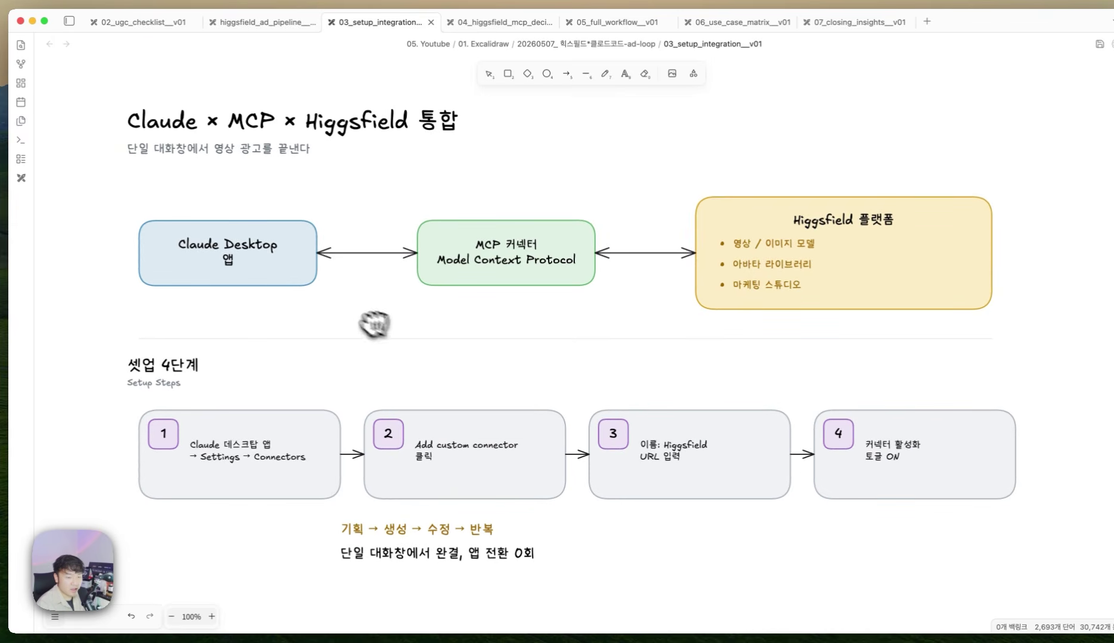